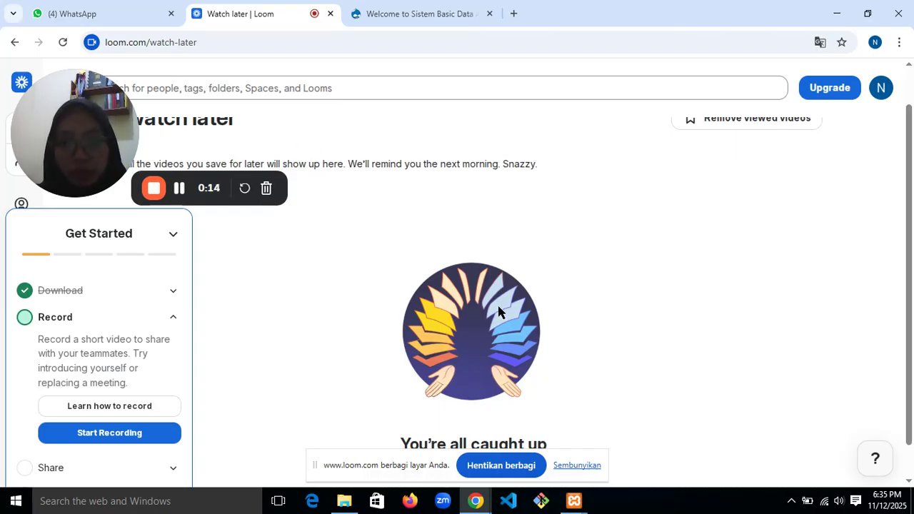
- Switch to the XAMPP Control Panel to check the Apache and MySQL modules, then minimize its window
mouse_move(575, 500)
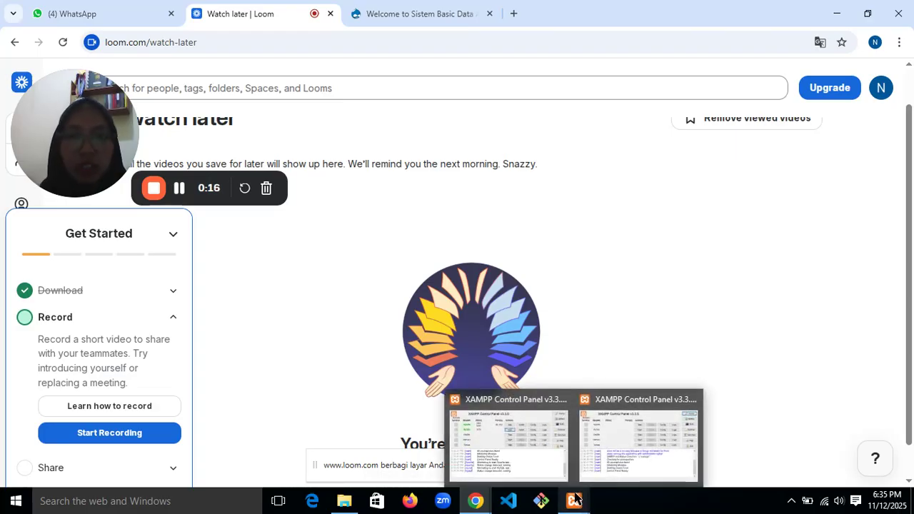
mouse_move(539, 454)
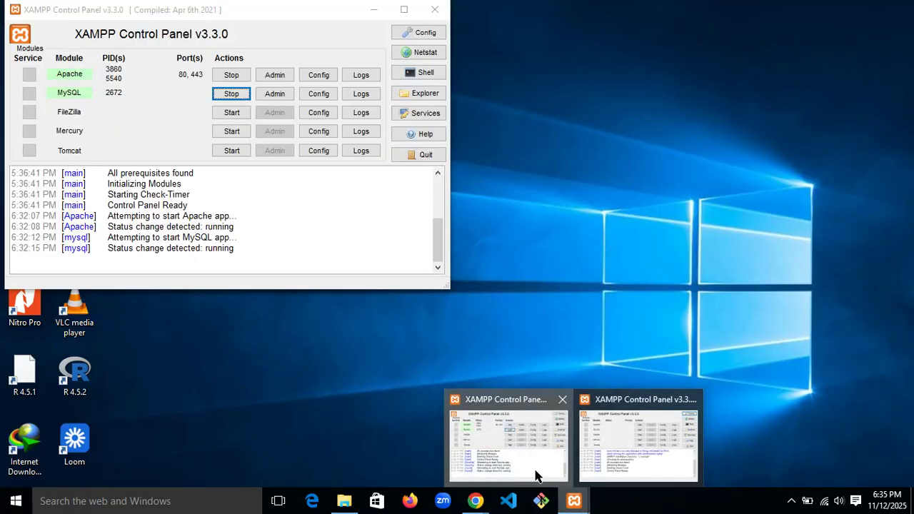
click(536, 476)
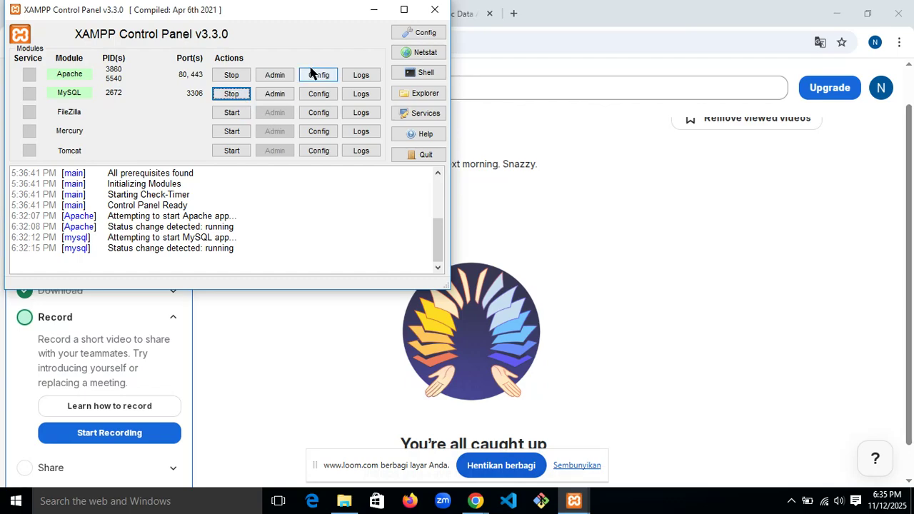
click(368, 20)
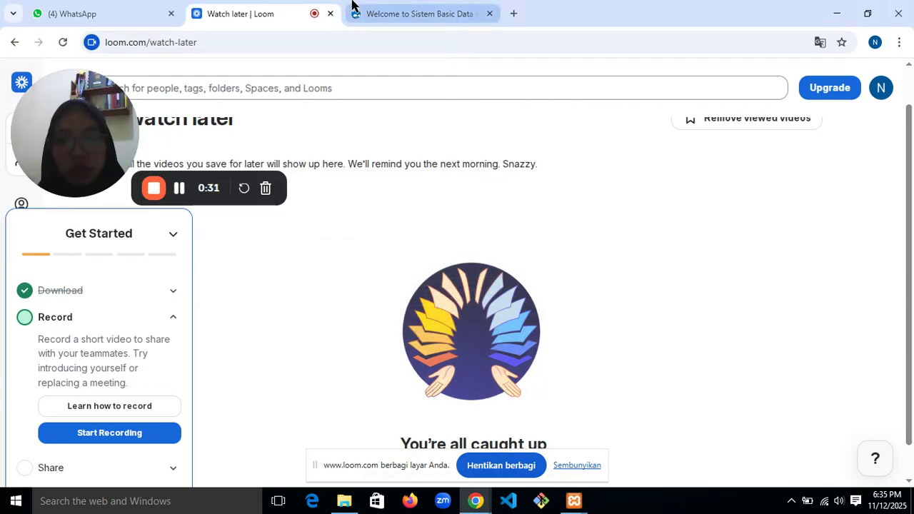
- Switch to the Drupal site in the browser and look over the Sistem Basic Data Arsip Inaktif home page
click(407, 6)
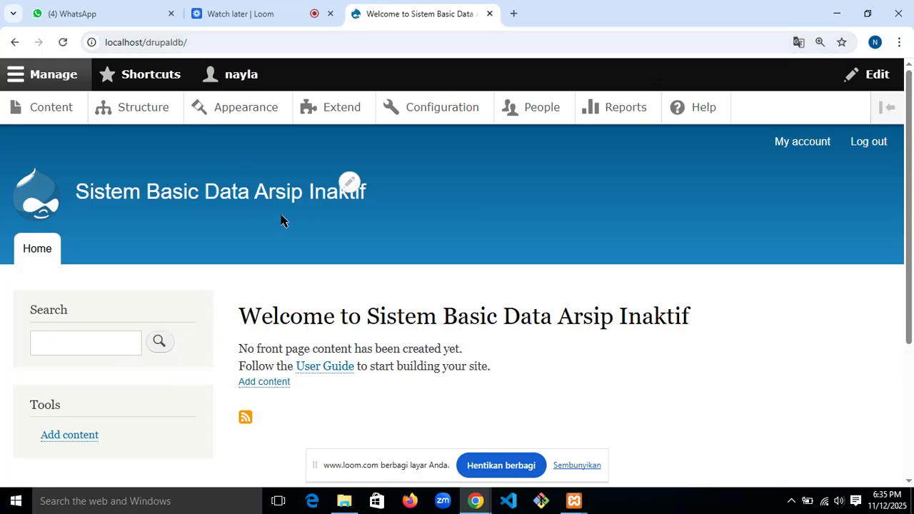
scroll(366, 273, down, 3)
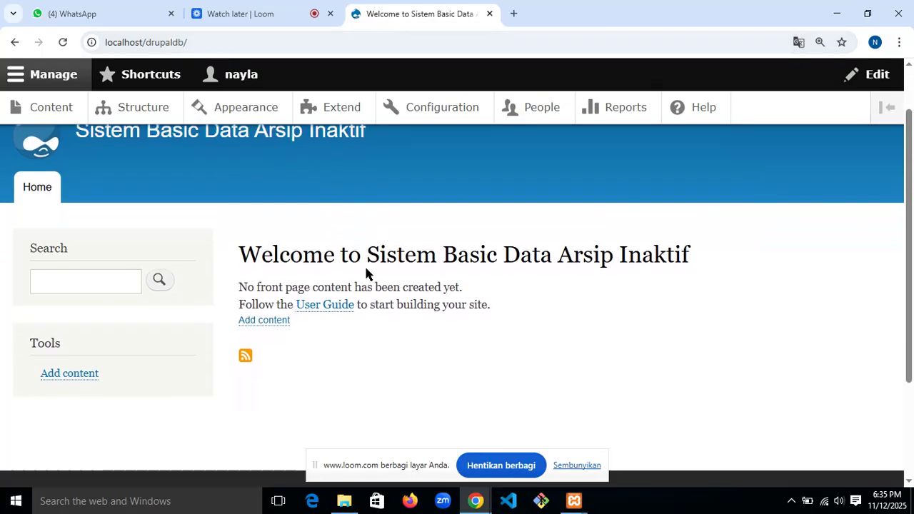
scroll(365, 268, up, 3)
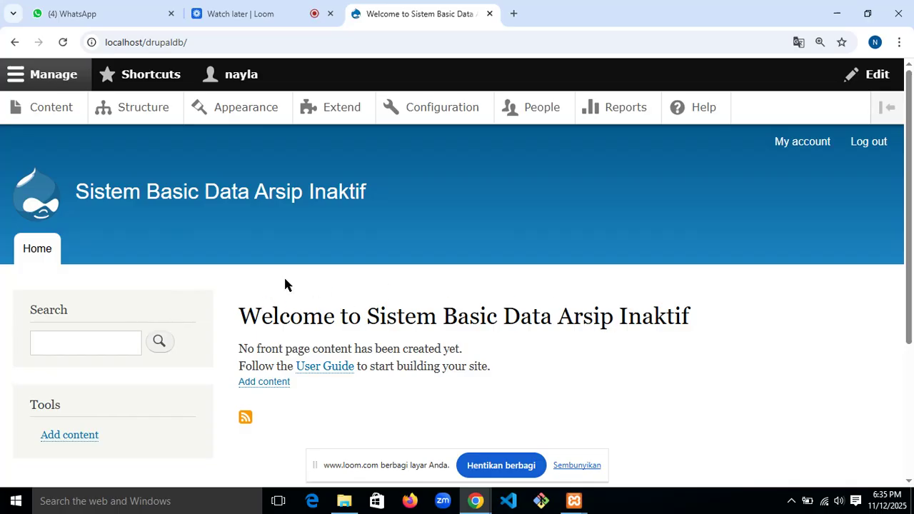
- Open the site's Configuration page and examine the People, Content Authoring, Development, Search and Metadata, and Web Services groups
click(436, 117)
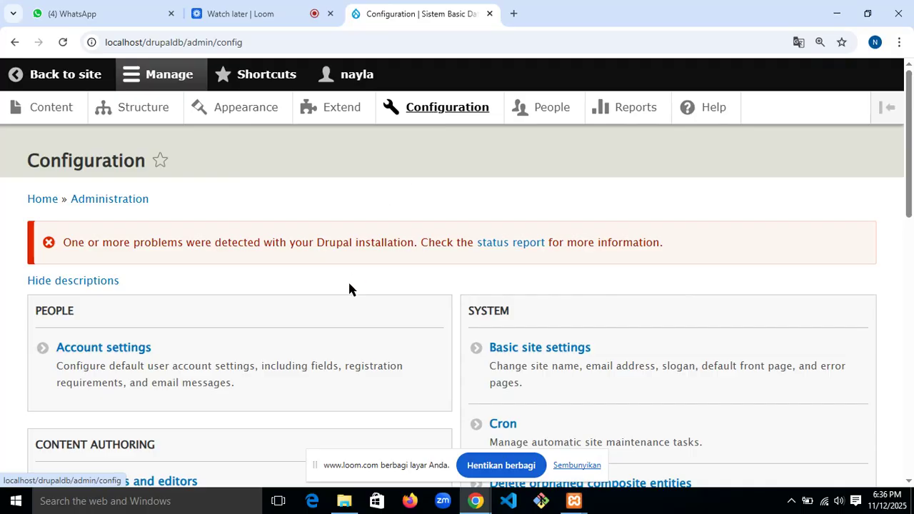
scroll(350, 289, down, 2)
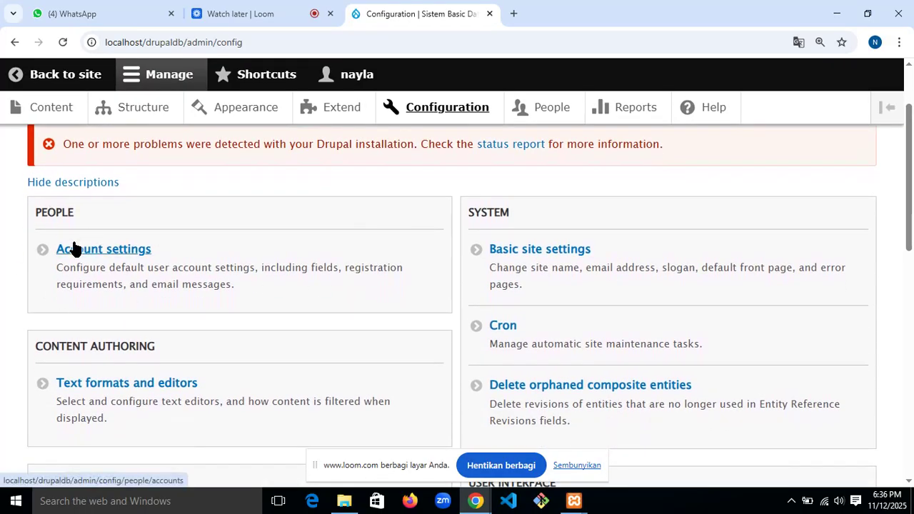
scroll(200, 249, down, 1)
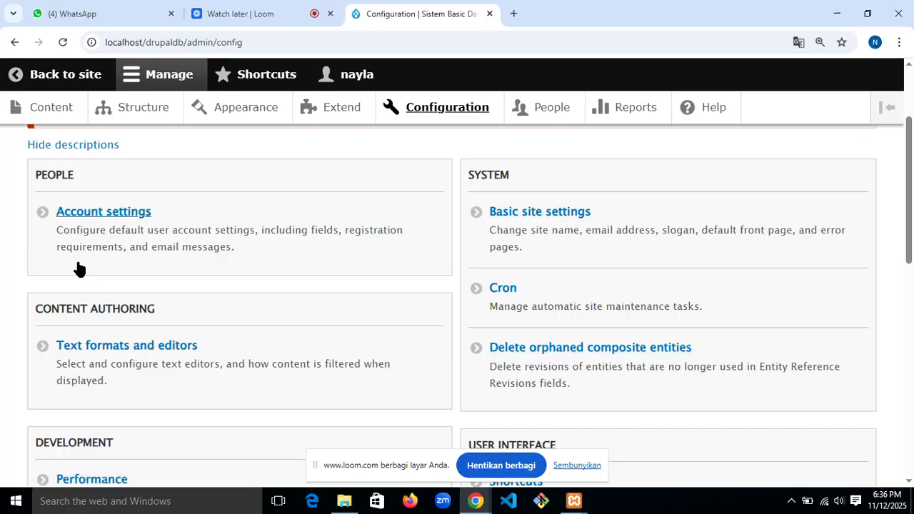
scroll(197, 266, down, 3)
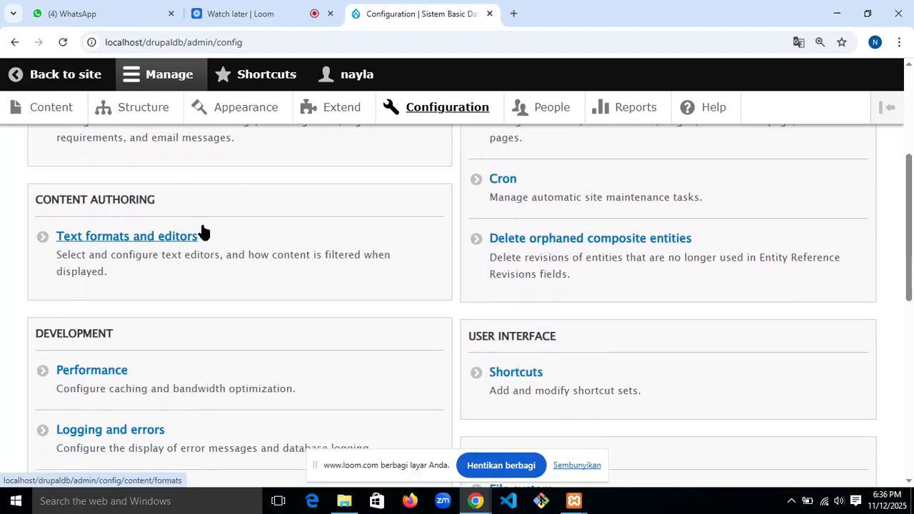
scroll(210, 231, down, 2)
scroll(212, 231, down, 1)
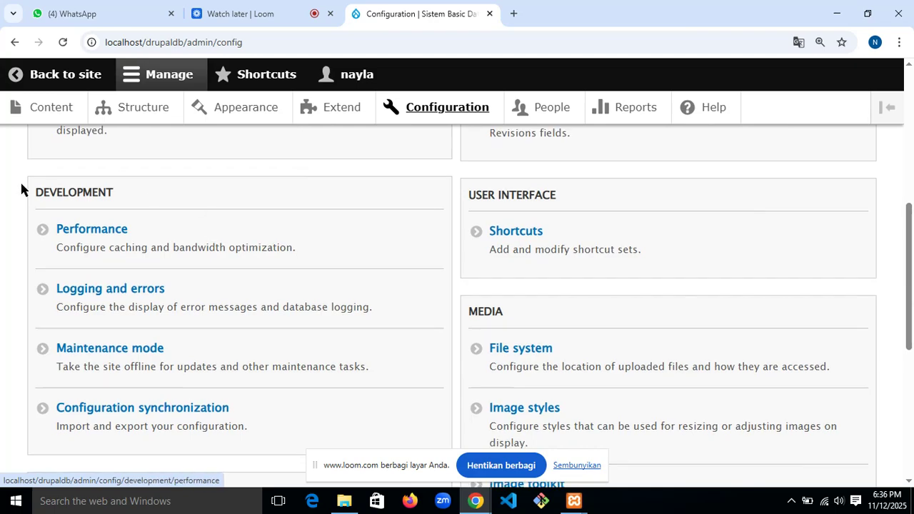
scroll(173, 298, down, 2)
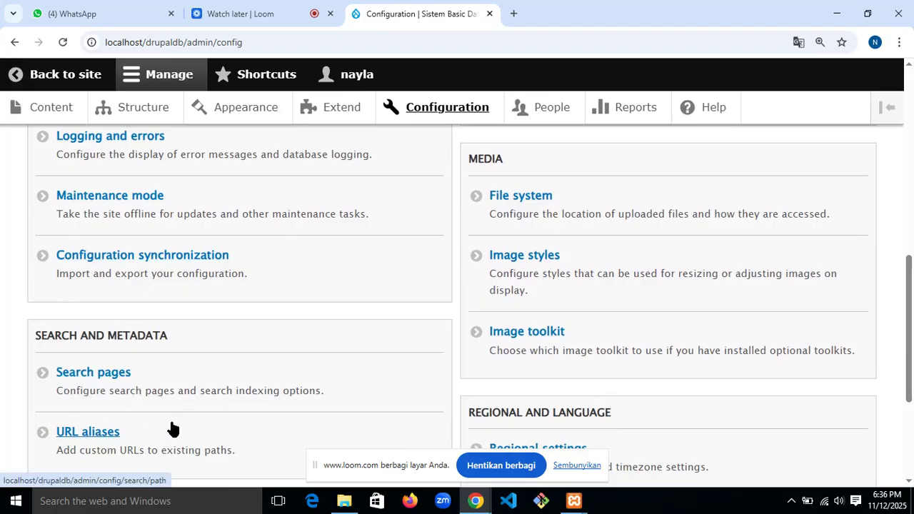
scroll(172, 429, down, 2)
scroll(172, 428, down, 1)
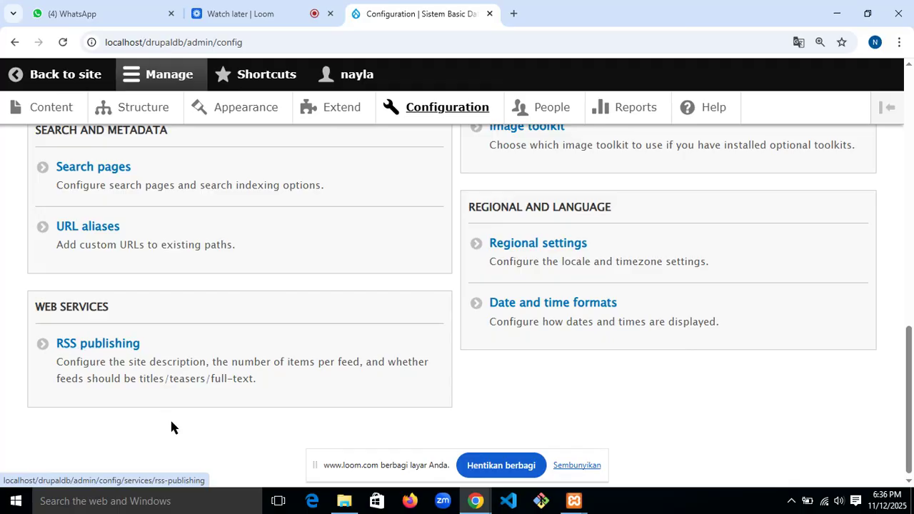
scroll(170, 426, up, 8)
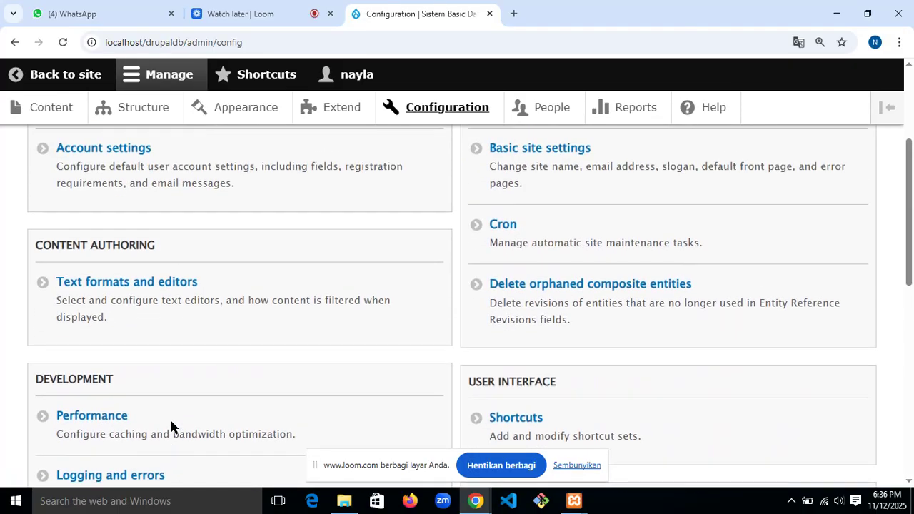
scroll(171, 427, up, 3)
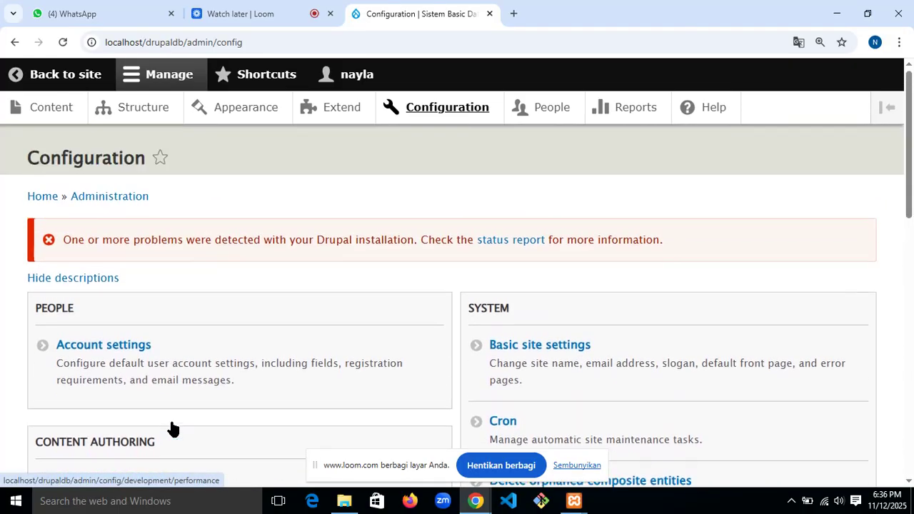
- Examine the System, User Interface, Media, and Regional and Language groups on the Configuration page
scroll(171, 429, down, 3)
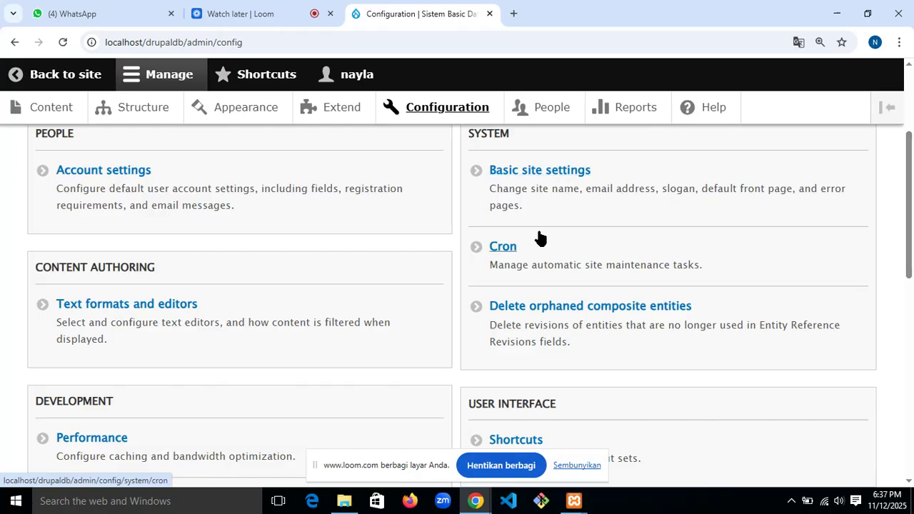
scroll(539, 237, down, 1)
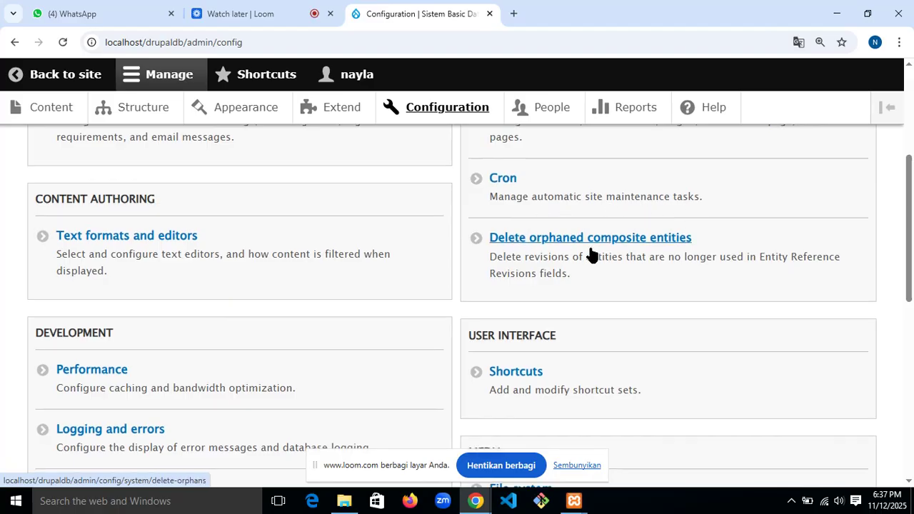
scroll(590, 254, down, 3)
scroll(520, 171, up, 1)
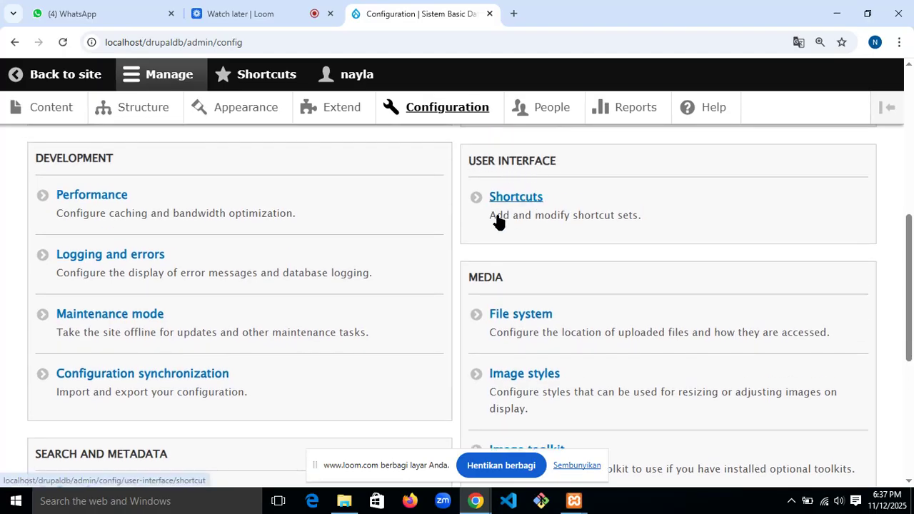
scroll(564, 218, down, 2)
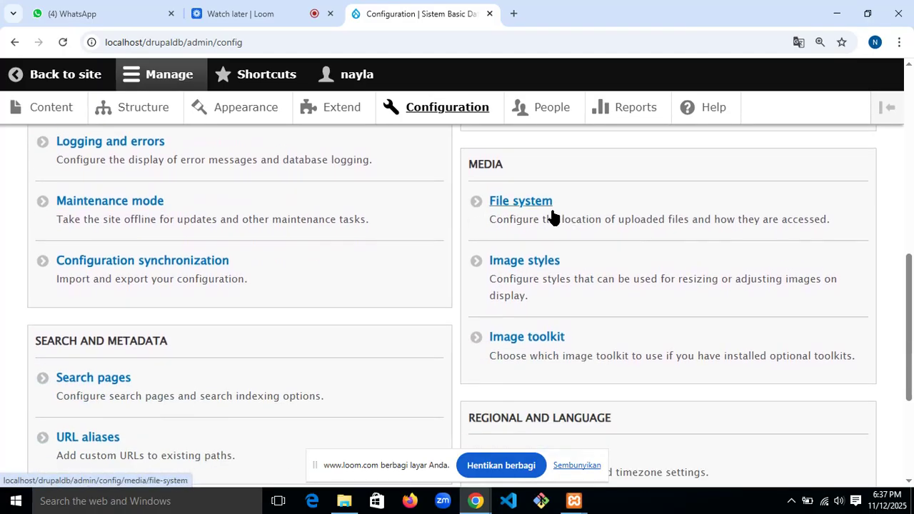
scroll(554, 217, down, 1)
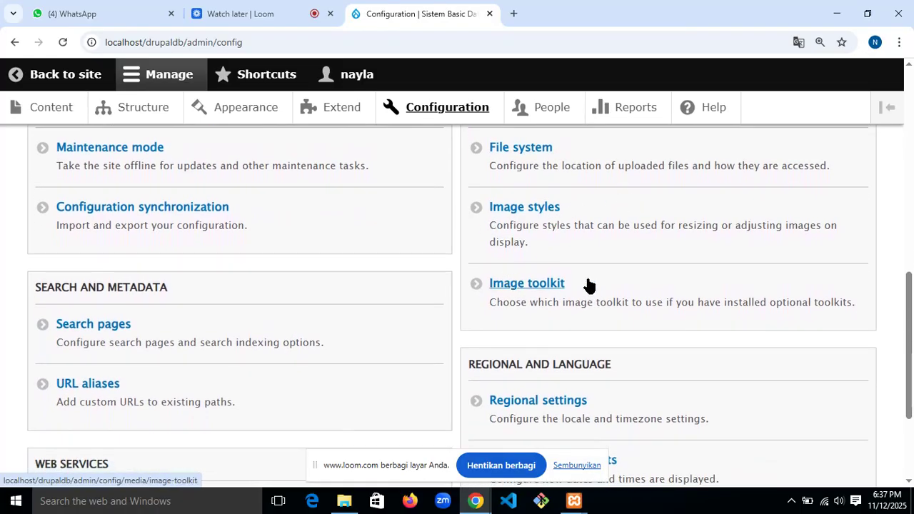
scroll(589, 285, down, 3)
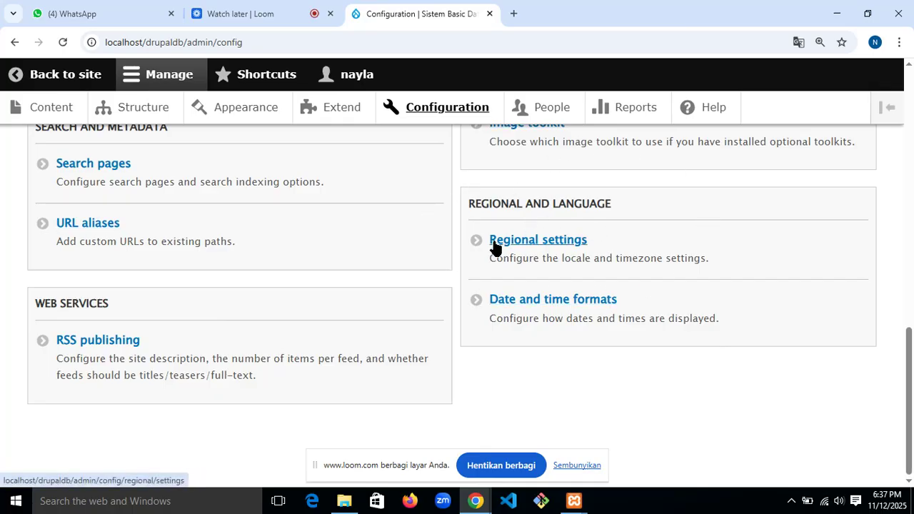
scroll(499, 246, up, 7)
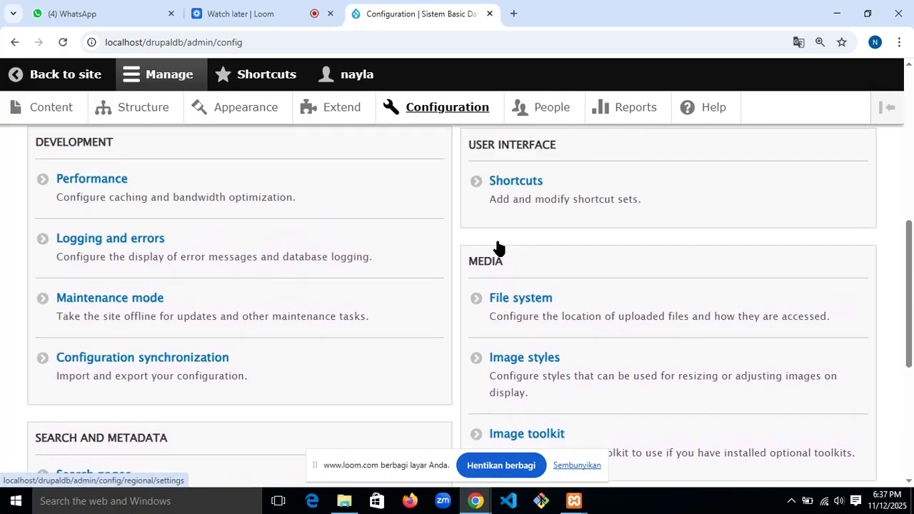
scroll(498, 247, up, 5)
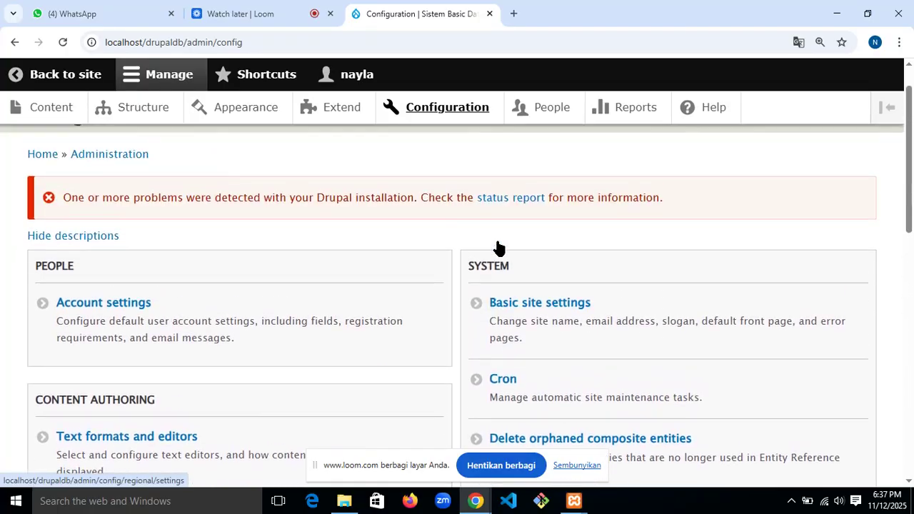
- Open the Account settings page and review its contact settings and anonymous users sections
scroll(498, 247, down, 1)
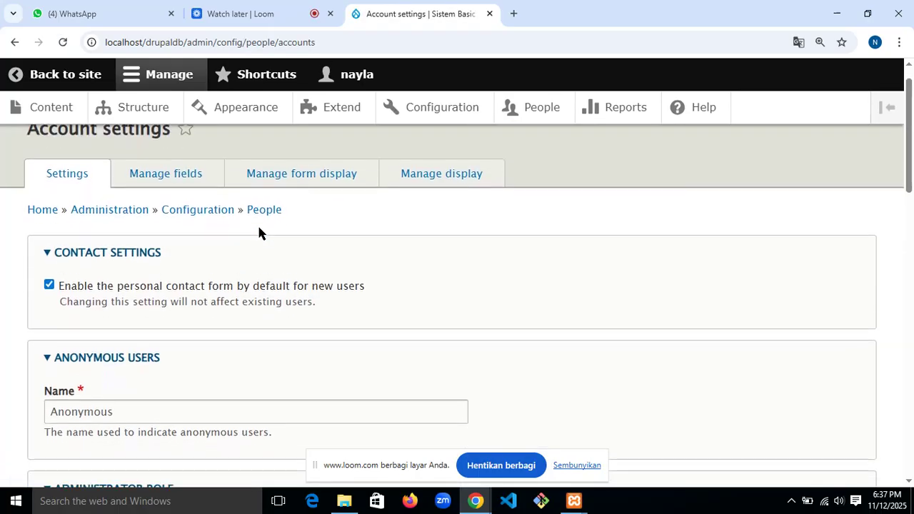
scroll(259, 232, down, 1)
scroll(259, 232, down, 2)
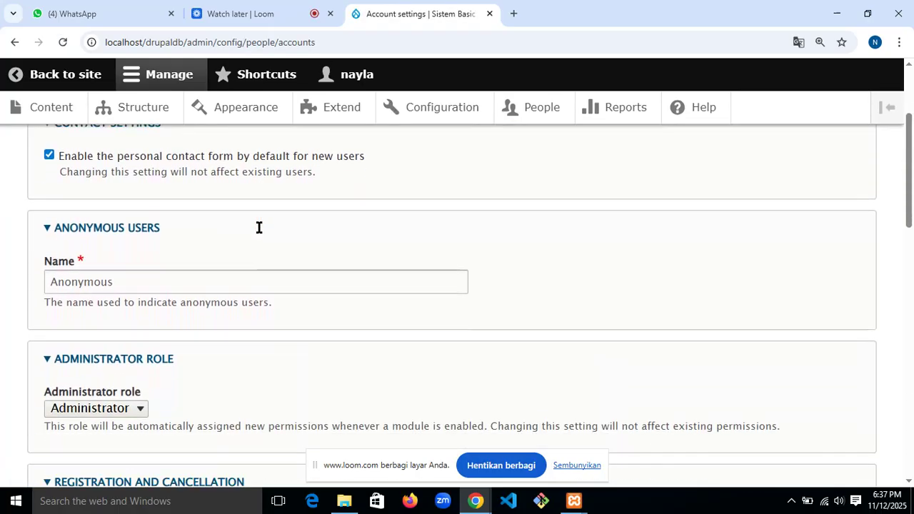
scroll(260, 235, down, 2)
scroll(260, 235, up, 5)
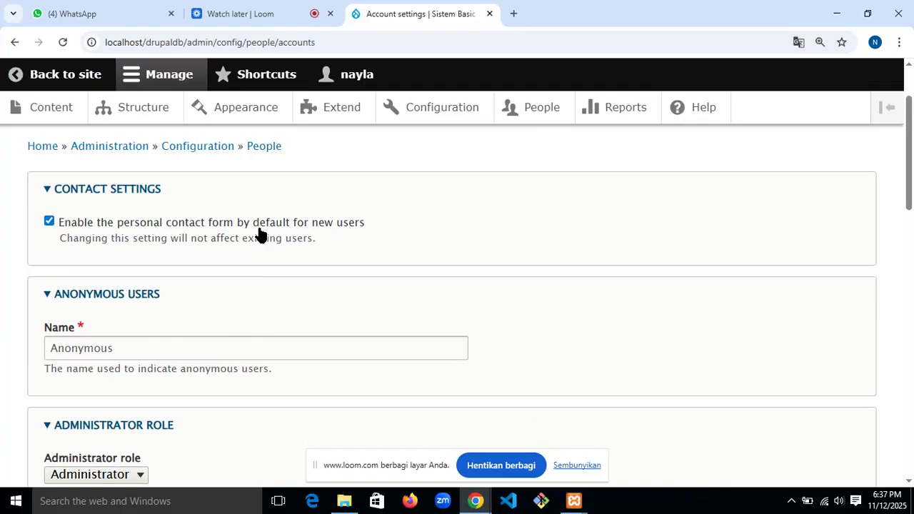
scroll(261, 234, down, 1)
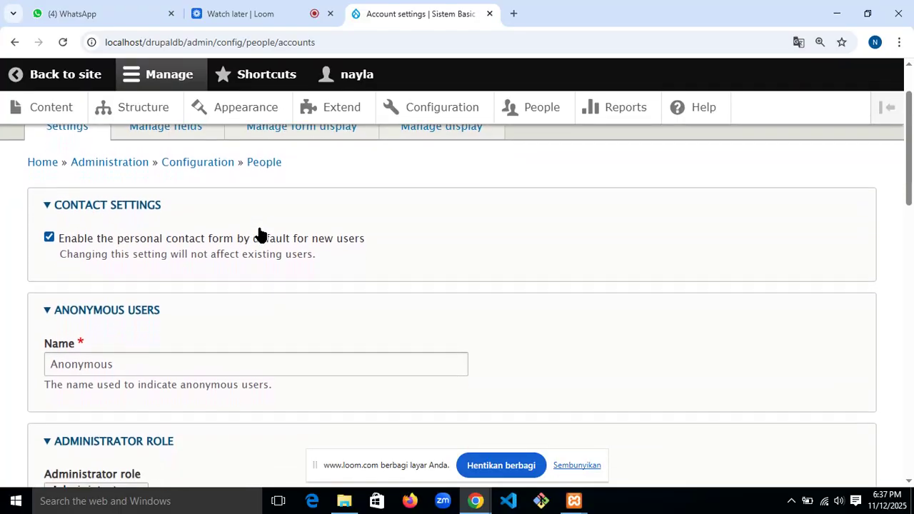
scroll(260, 234, down, 1)
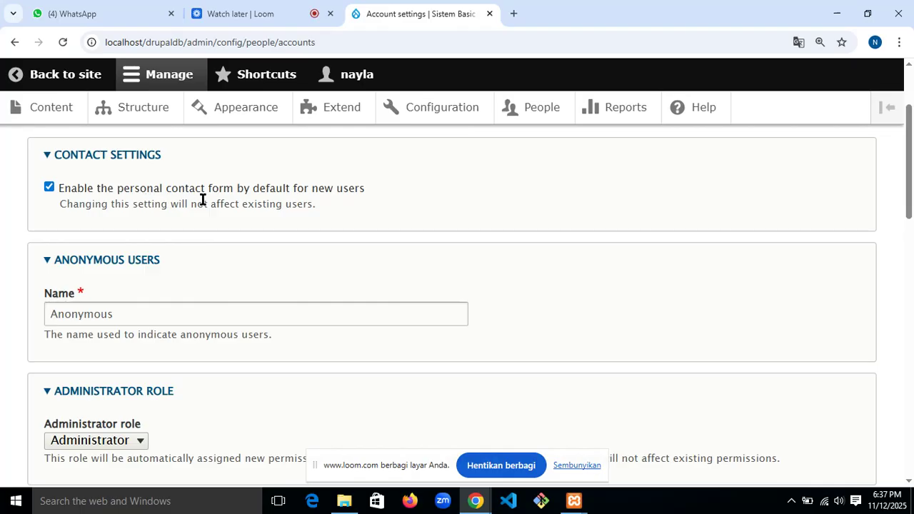
scroll(210, 271, down, 1)
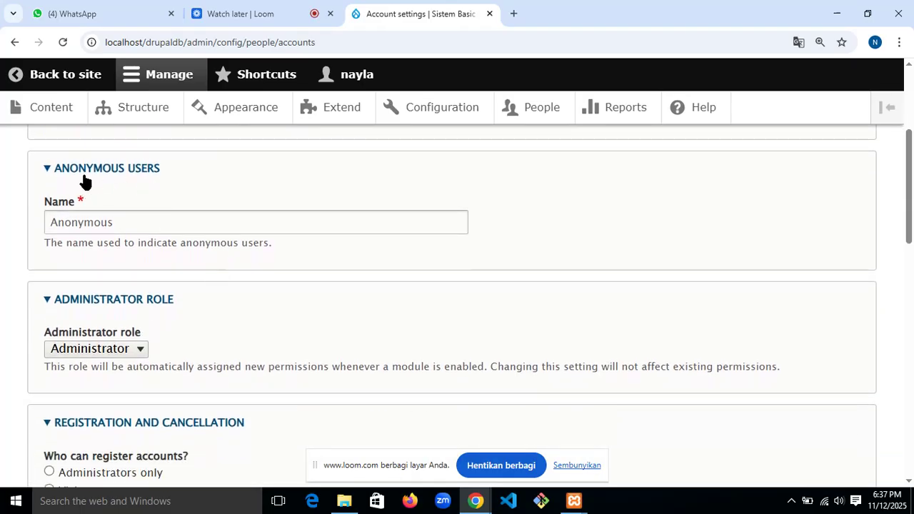
- Inspect the anonymous users' Name field, then collapse and re-expand the Anonymous Users section
click(125, 225)
double_click(69, 224)
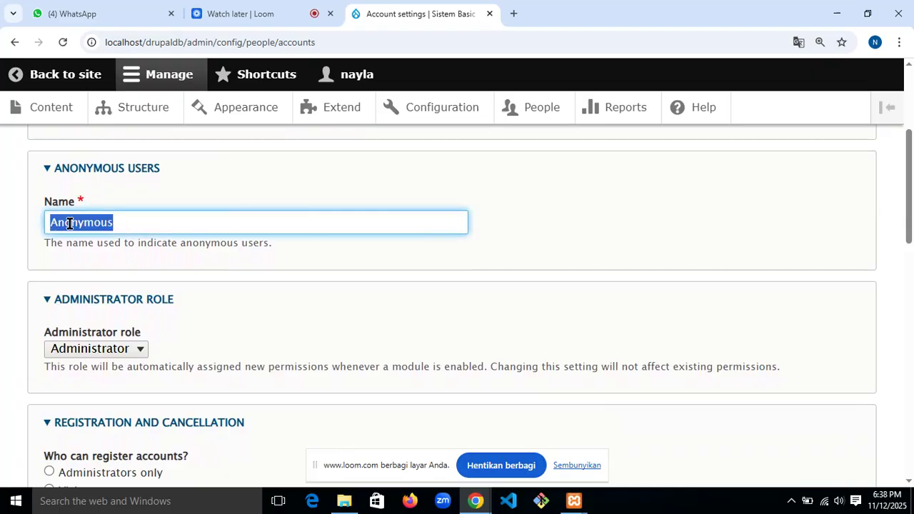
click(221, 170)
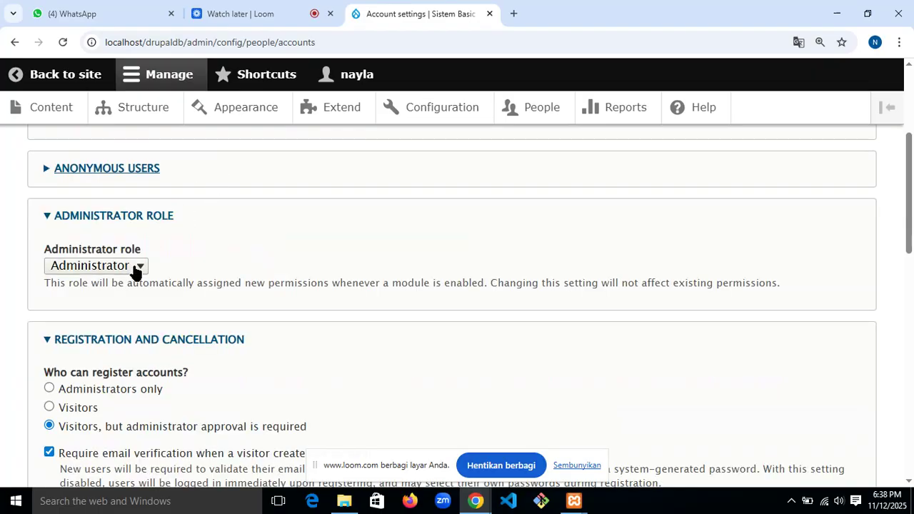
click(105, 175)
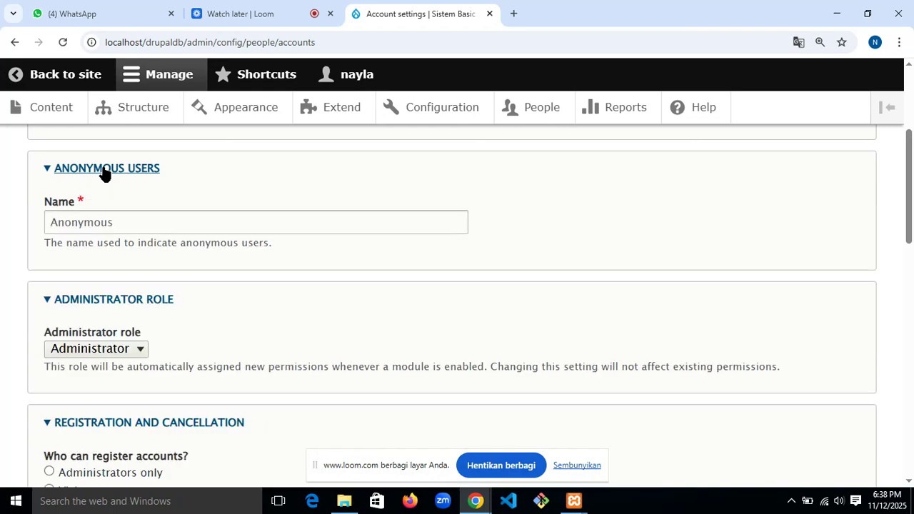
- Examine the Administrator role setting on the Account settings page
scroll(200, 273, down, 2)
scroll(200, 273, up, 2)
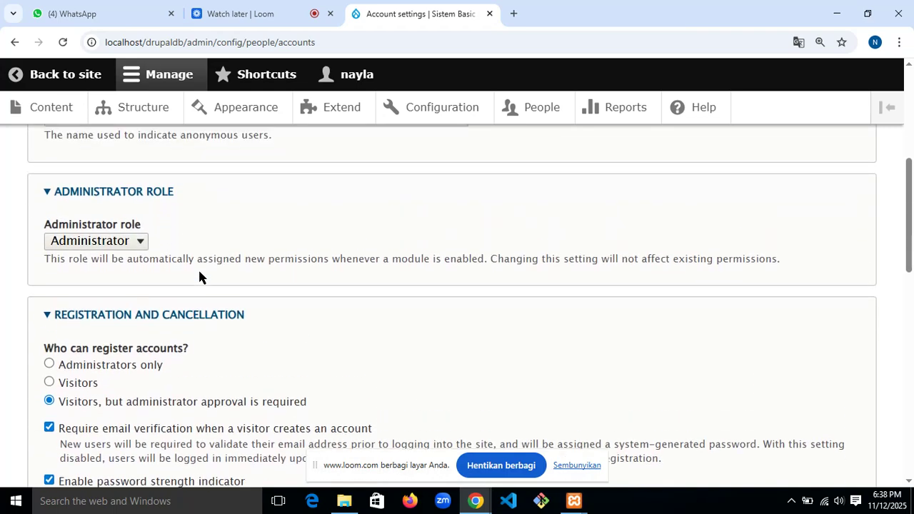
scroll(200, 273, down, 1)
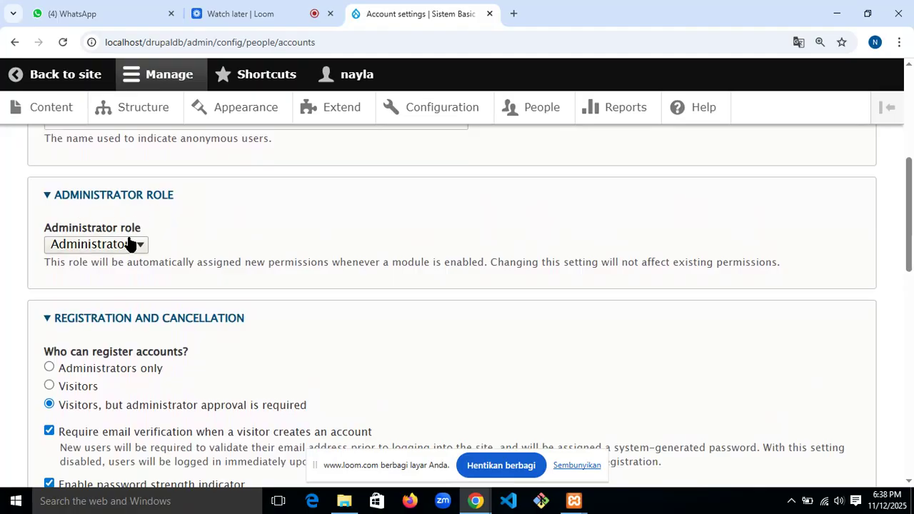
- View the role choices offered for the Administrator role setting without changing the selection
scroll(128, 242, down, 2)
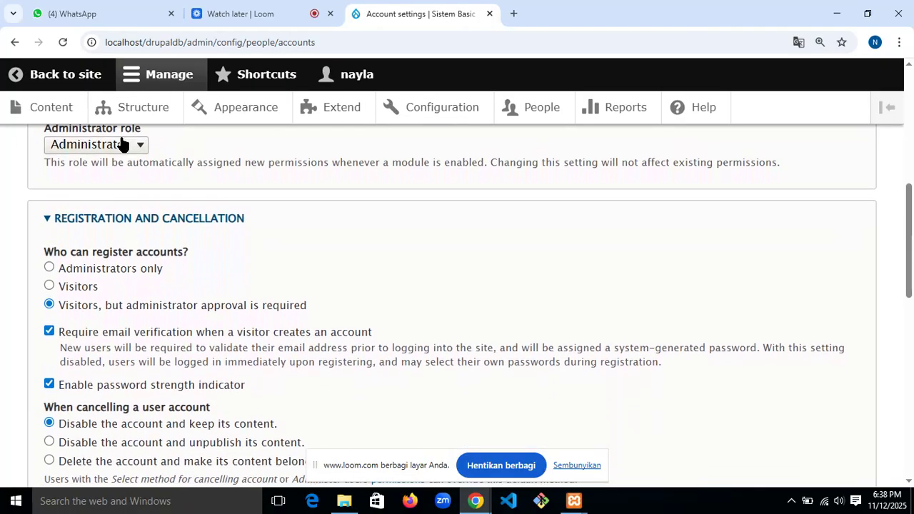
click(122, 143)
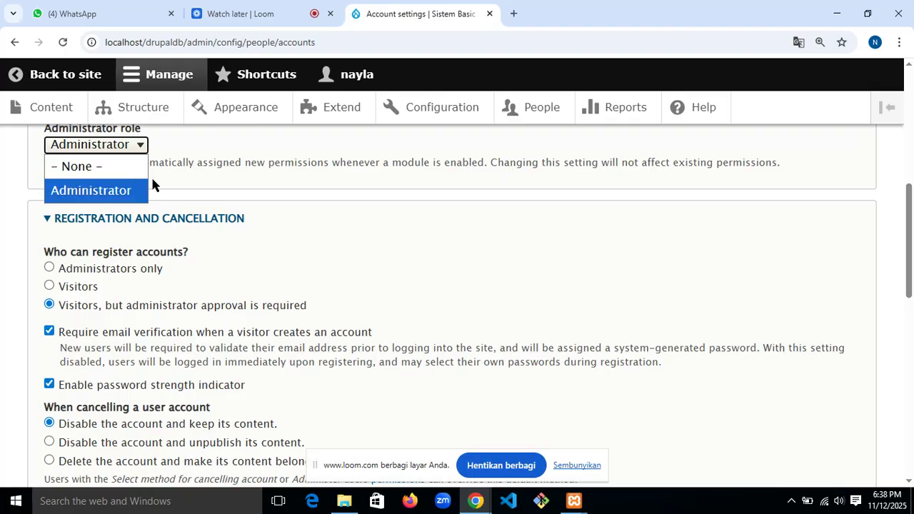
click(137, 151)
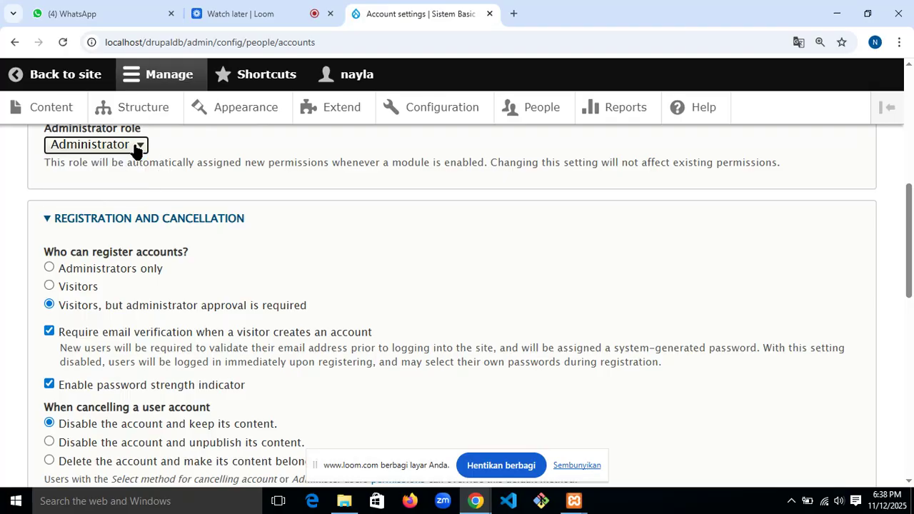
- Examine the Registration and Cancellation section, covering who can register, email verification, the password strength indicator and account cancellation options
scroll(181, 224, down, 1)
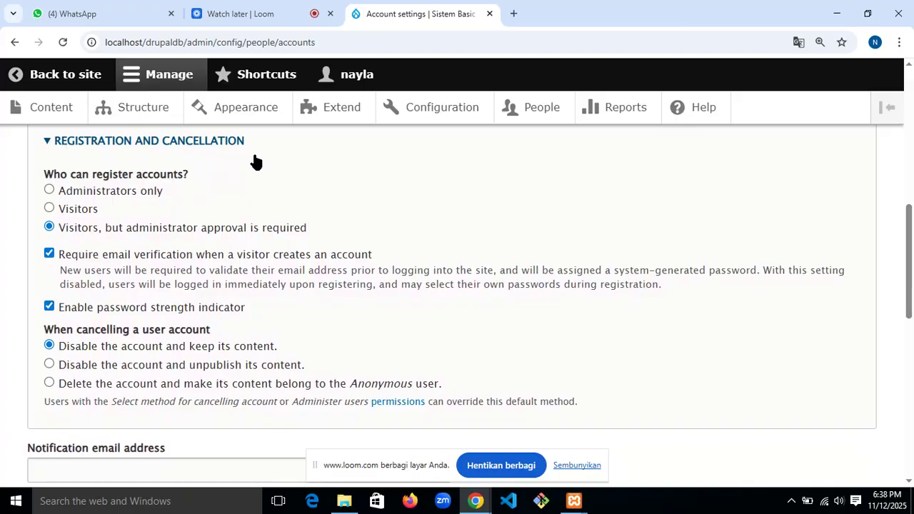
scroll(255, 161, down, 1)
scroll(102, 150, up, 1)
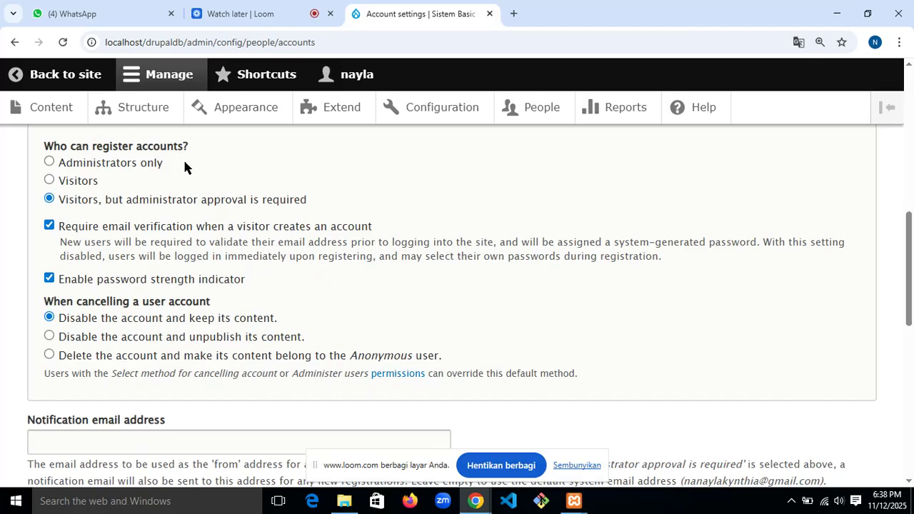
scroll(86, 186, down, 1)
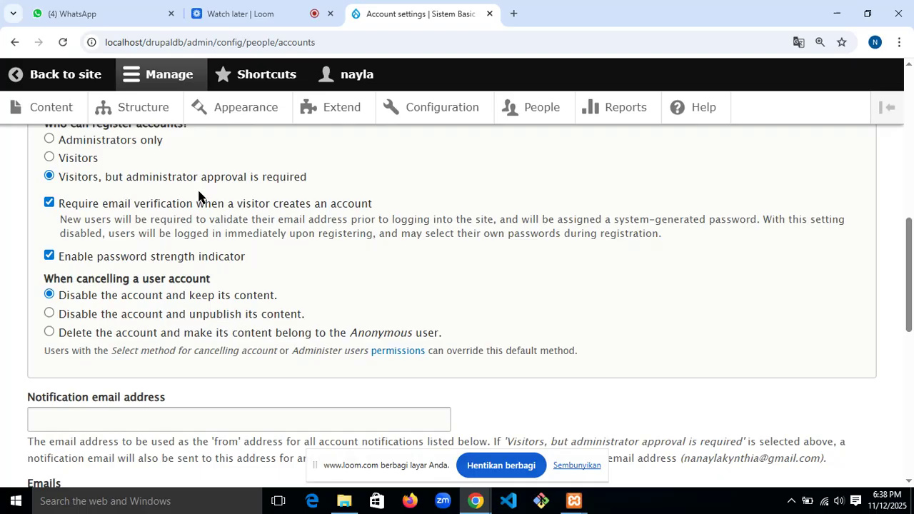
scroll(198, 194, up, 1)
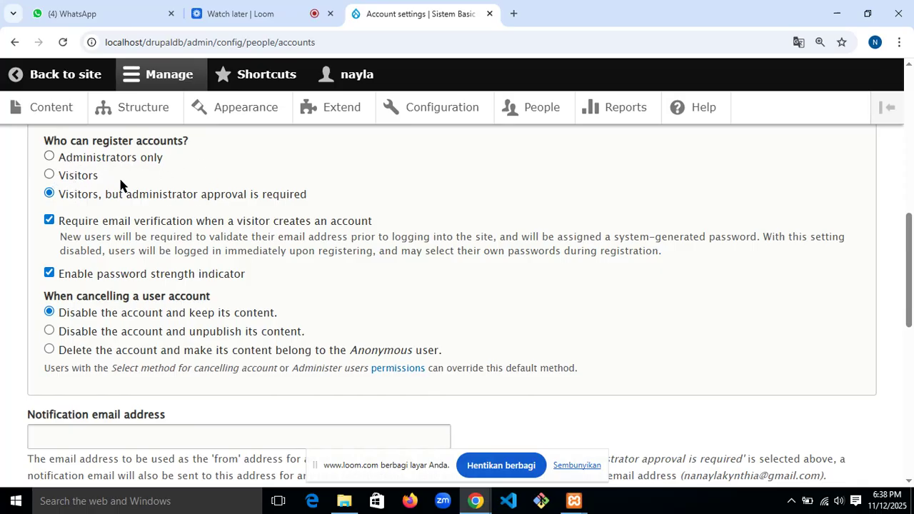
scroll(120, 186, down, 1)
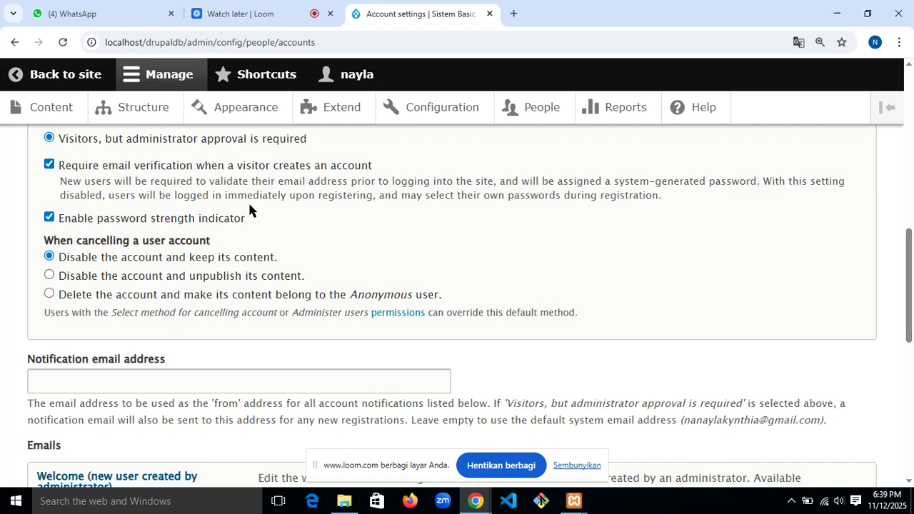
scroll(250, 207, down, 1)
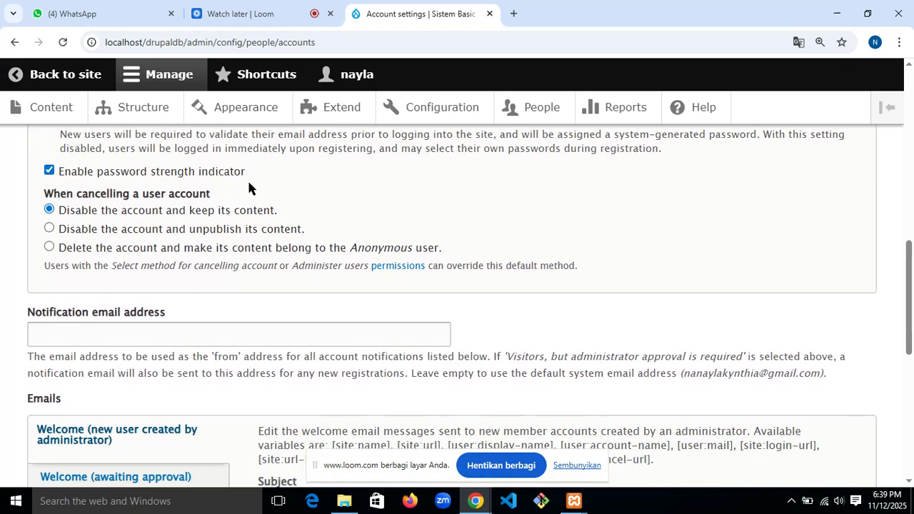
scroll(249, 188, down, 1)
scroll(248, 188, up, 1)
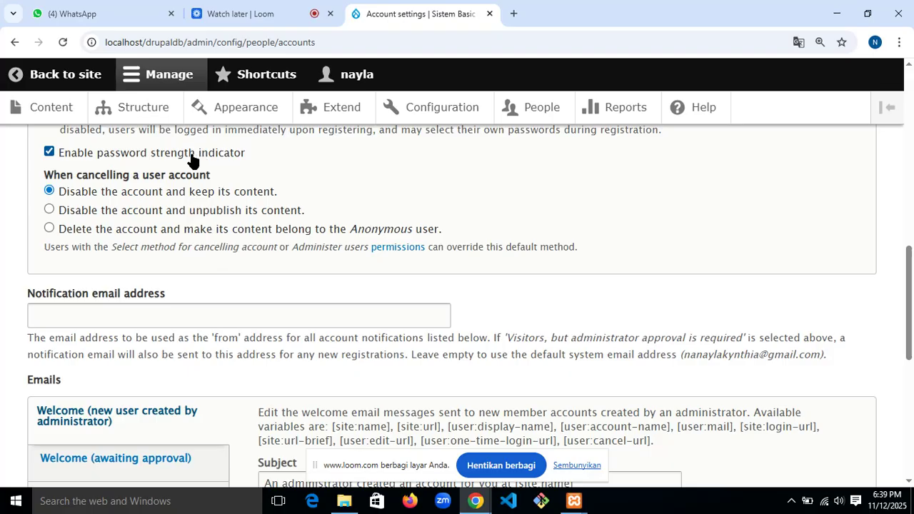
- Review the notification email address setting and the account email templates on the rest of the Account settings page
scroll(192, 162, down, 3)
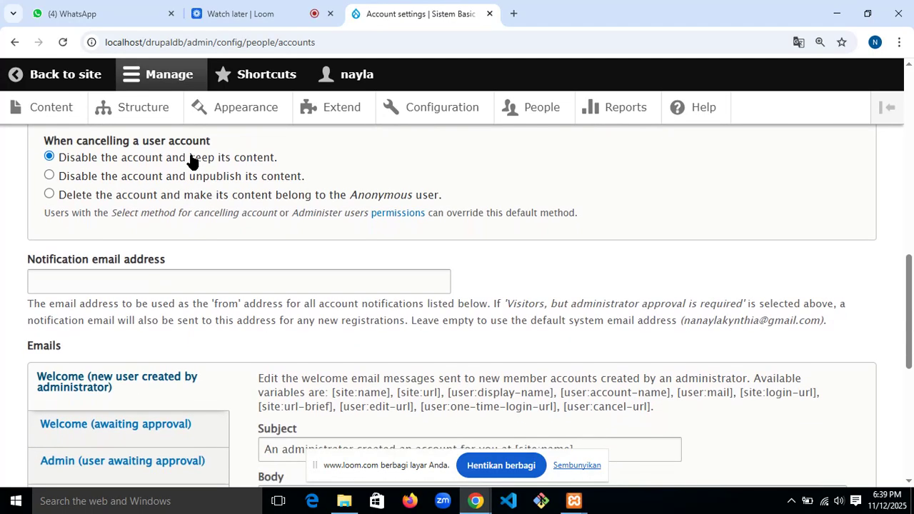
scroll(192, 162, down, 3)
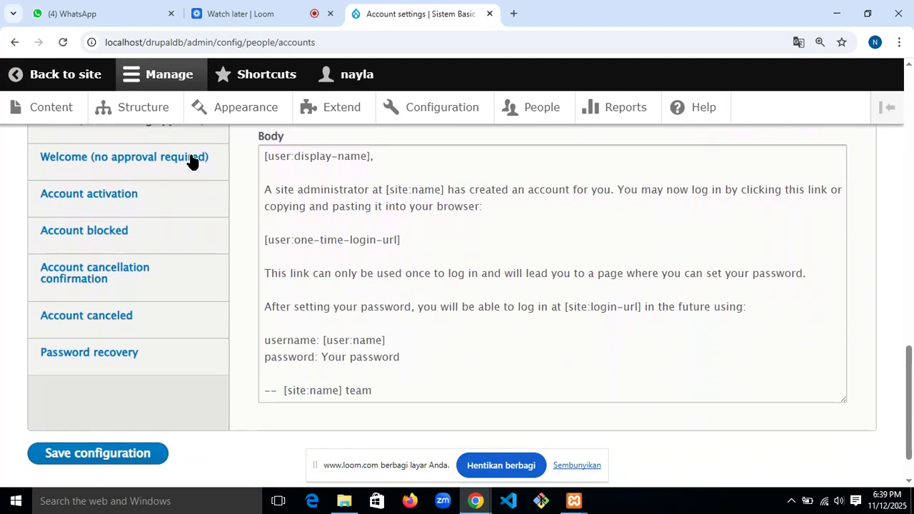
scroll(191, 163, up, 1)
scroll(191, 162, down, 1)
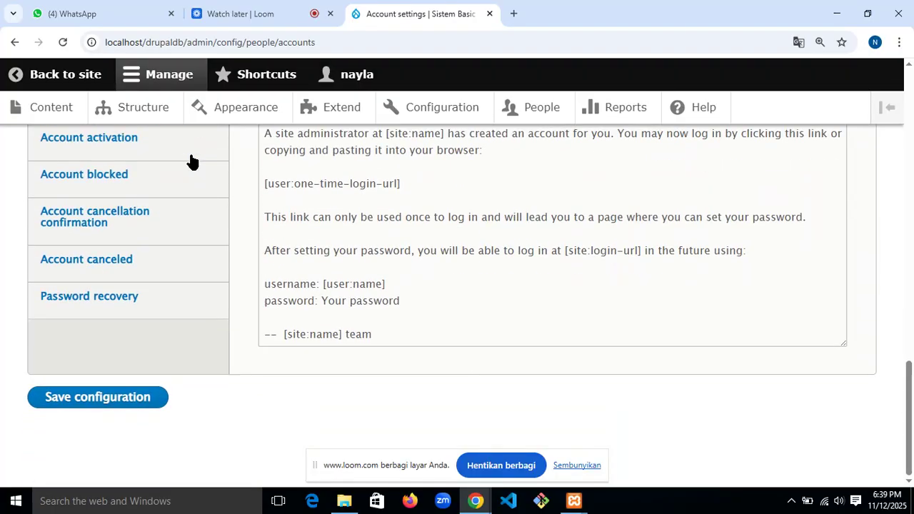
scroll(191, 162, up, 6)
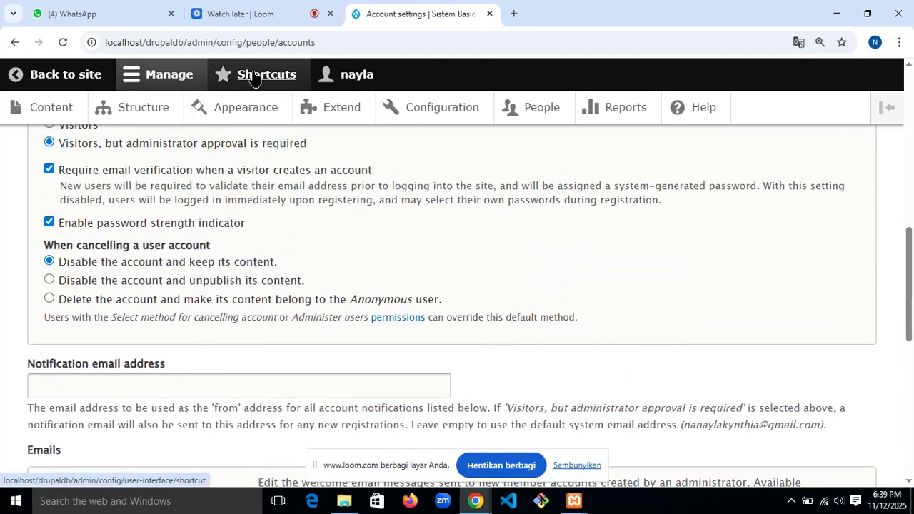
- Return to the Configuration page and open Basic site settings in the System group
click(441, 109)
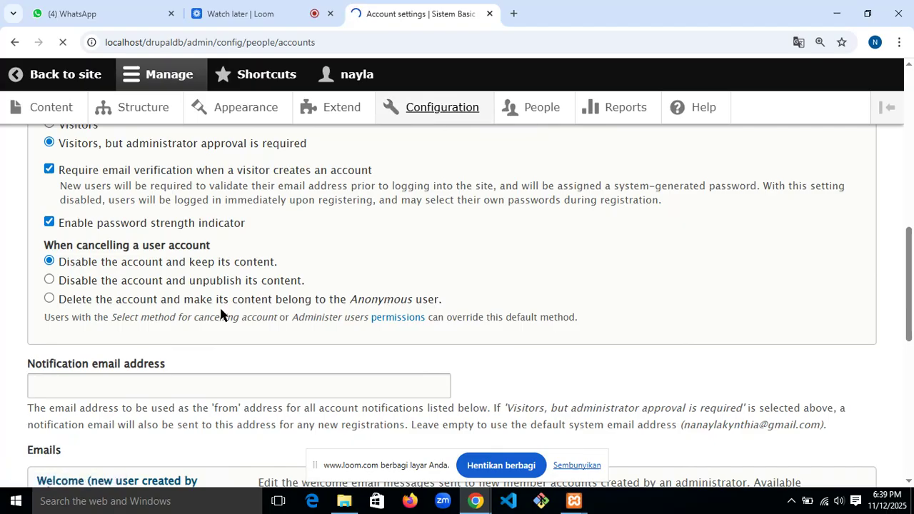
scroll(220, 315, down, 2)
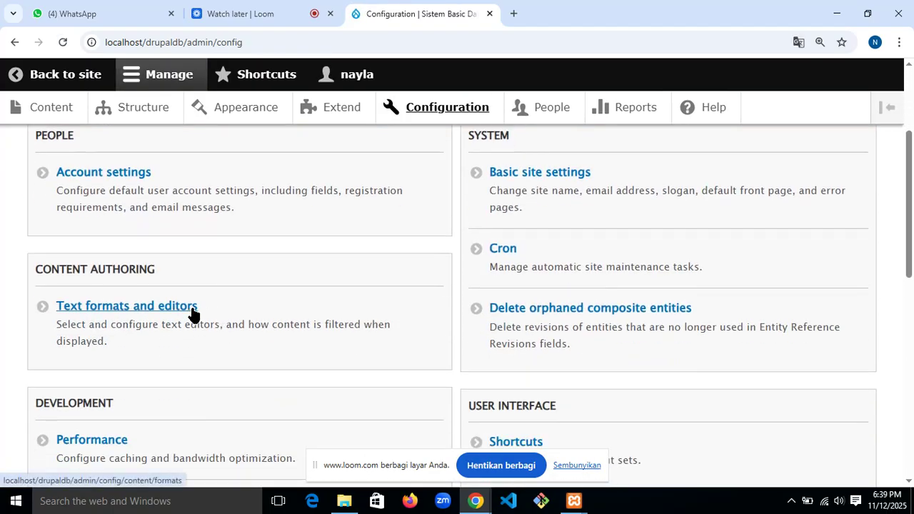
scroll(568, 210, up, 1)
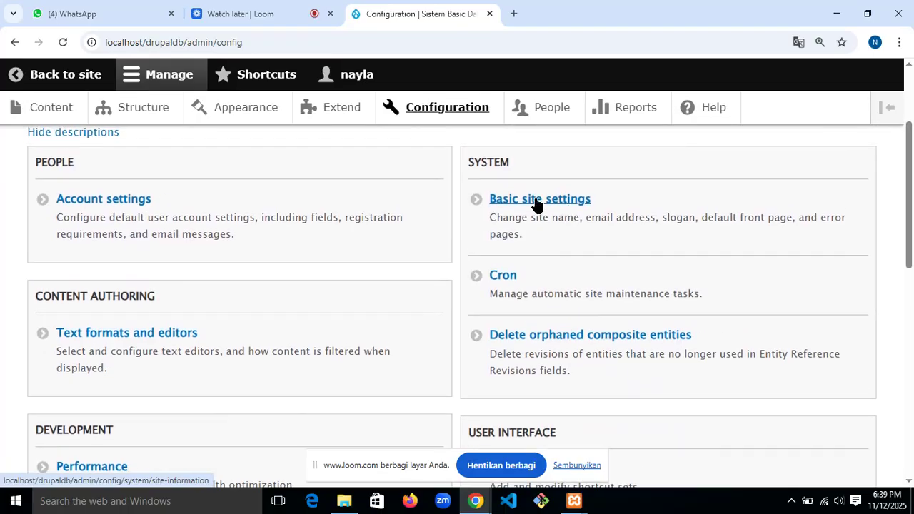
click(537, 202)
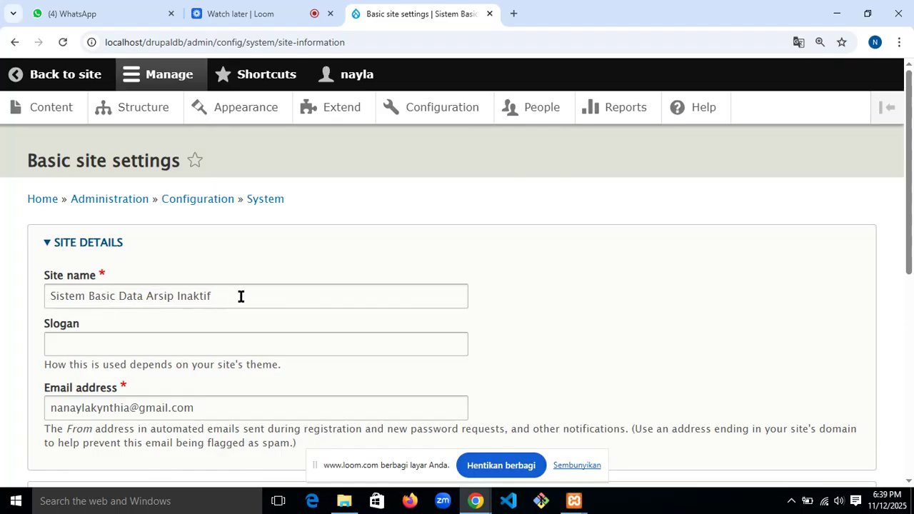
- Check the site name on the site's front page, then reopen Basic site settings from the Configuration page
click(50, 73)
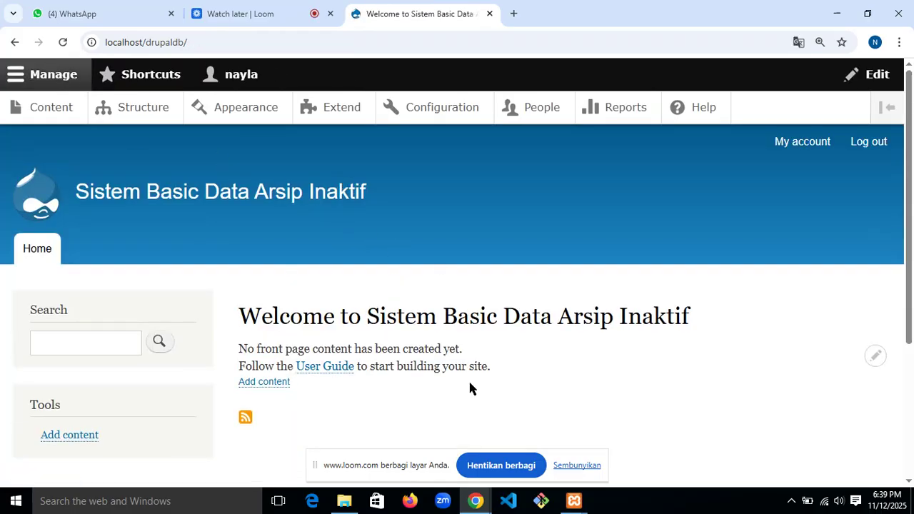
click(464, 112)
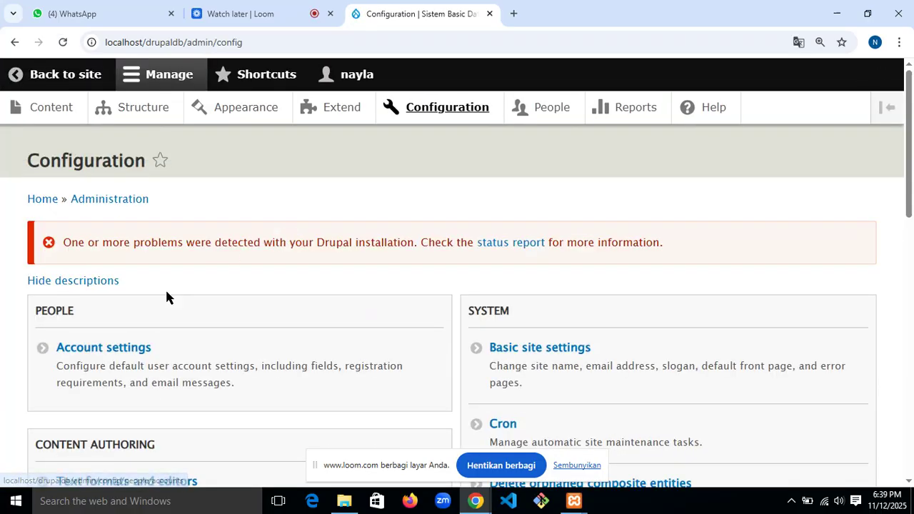
click(516, 349)
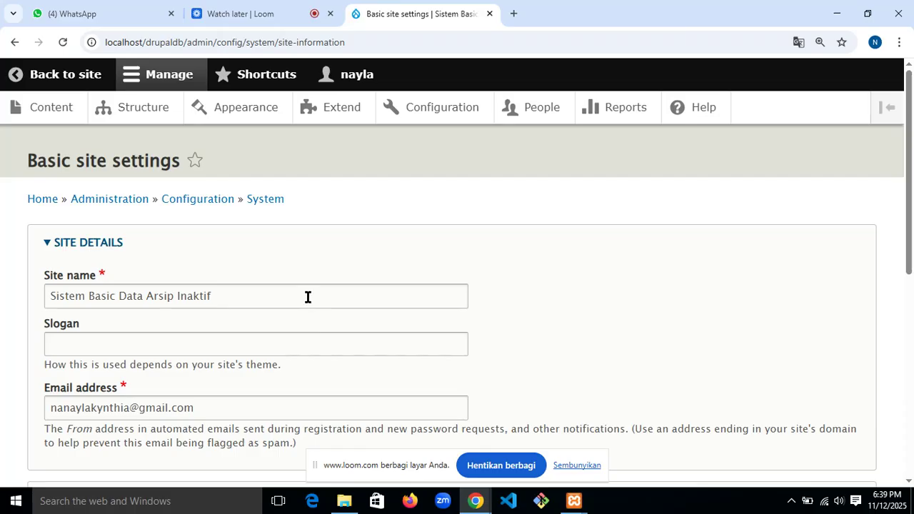
- Replace the site name with "Sistem Data" in the Site Details section
drag(308, 298, 32, 297)
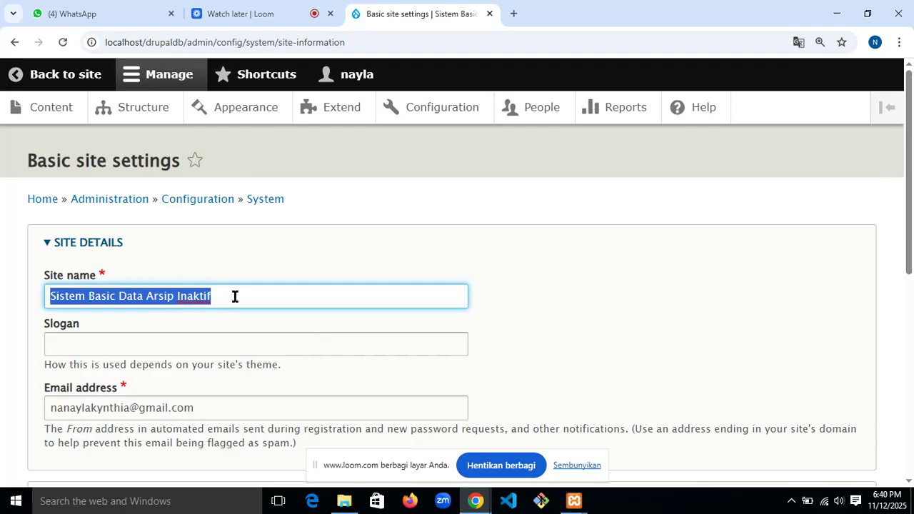
text(Sist)
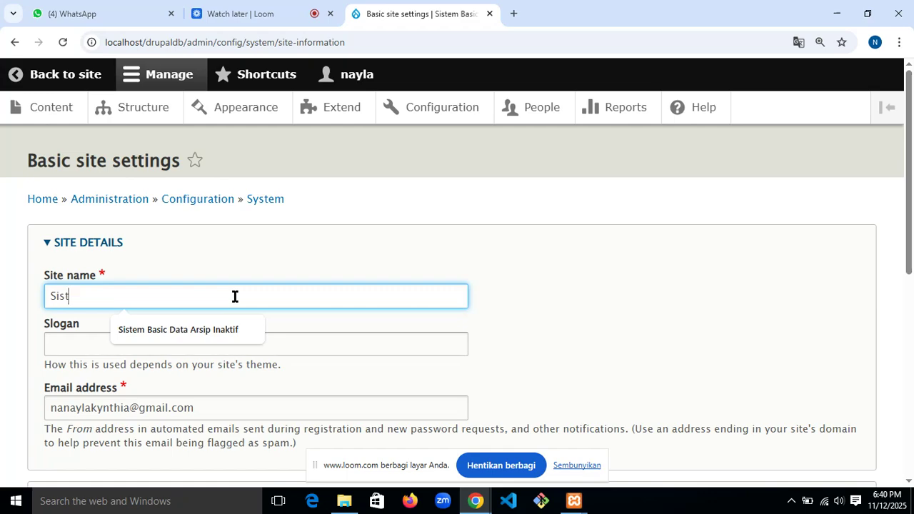
text(em Data)
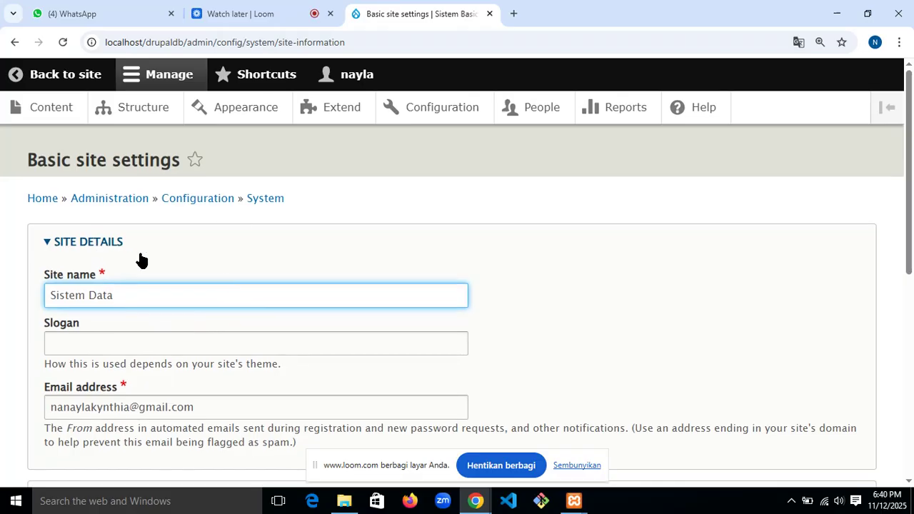
- Examine the Slogan and Email address fields in the Site Details section
scroll(138, 260, down, 2)
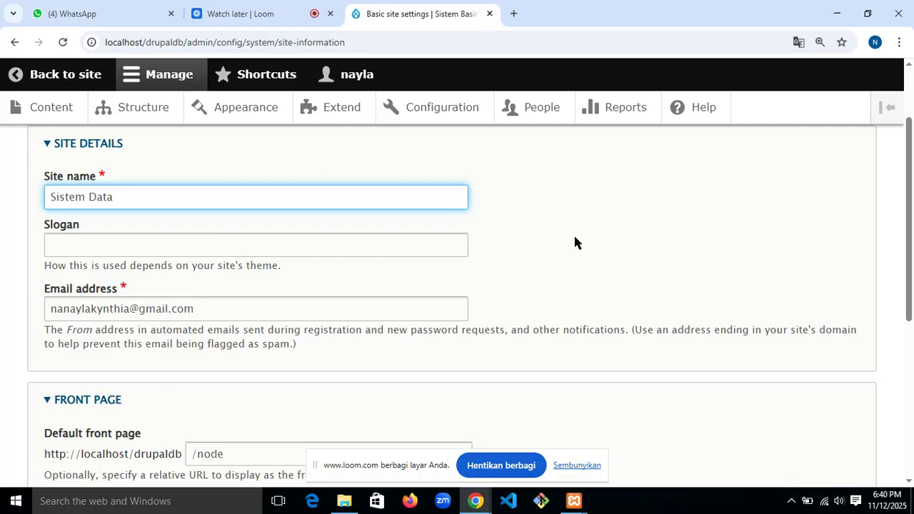
scroll(574, 243, down, 1)
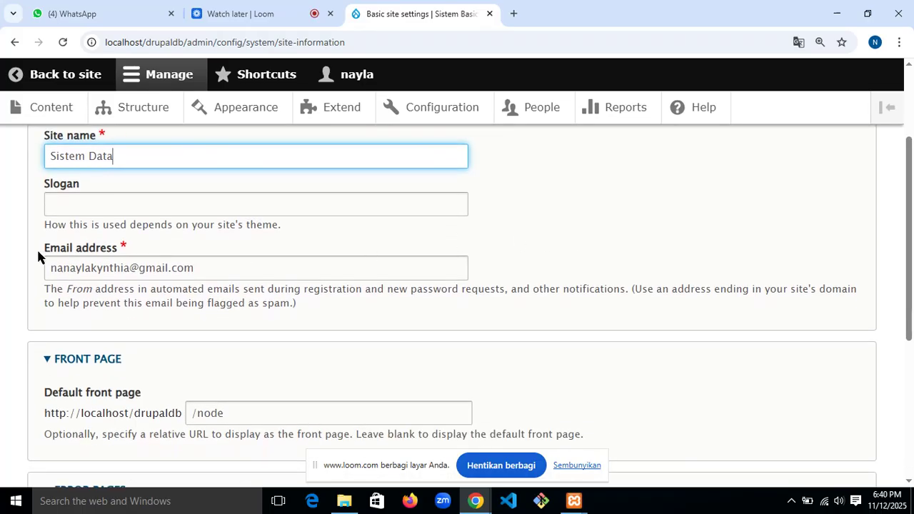
click(199, 267)
scroll(165, 247, down, 1)
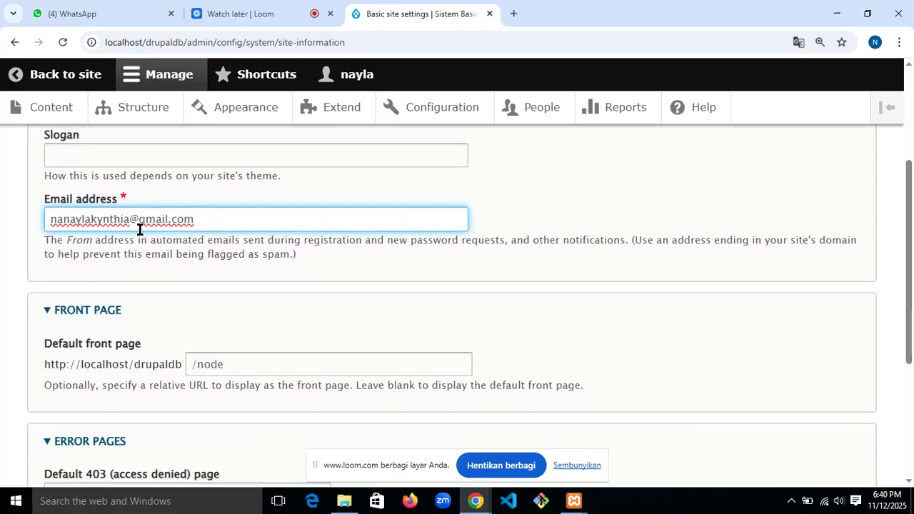
click(16, 245)
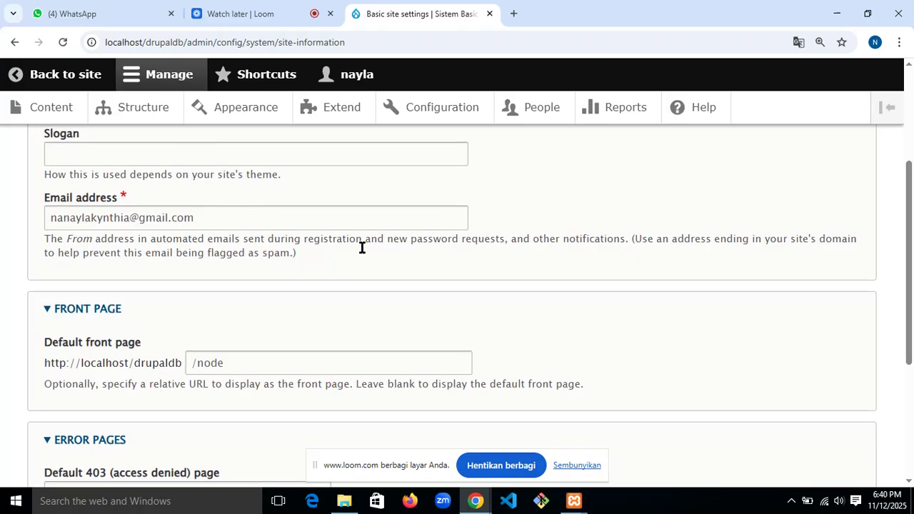
- Examine the default front page setting and the default 403 and 404 error page fields
scroll(362, 246, down, 1)
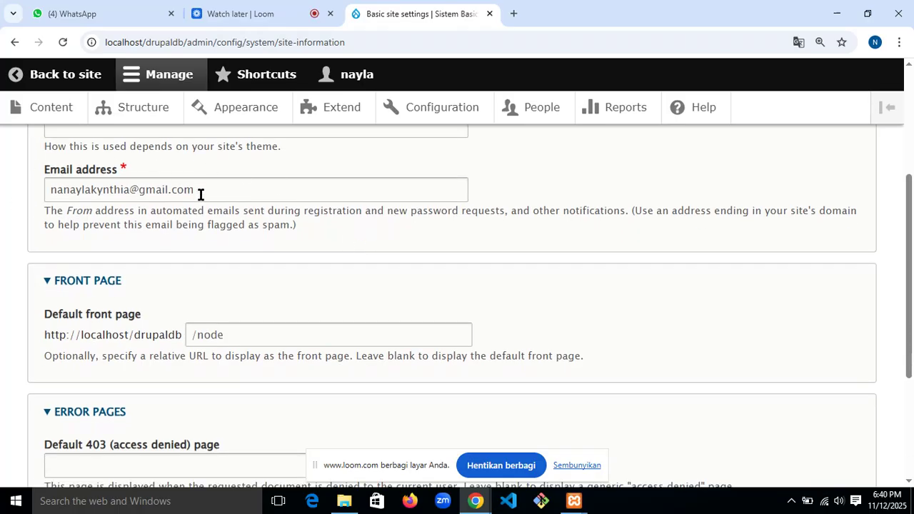
scroll(201, 195, down, 3)
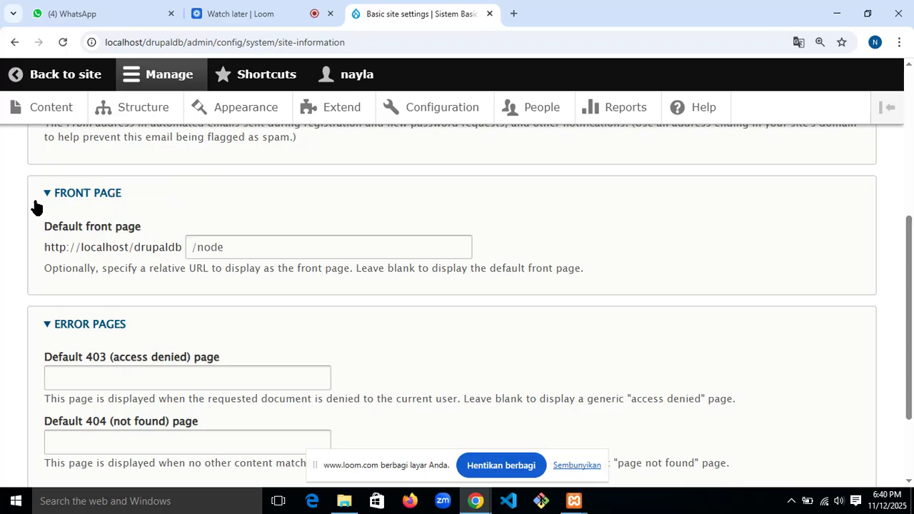
scroll(202, 231, down, 1)
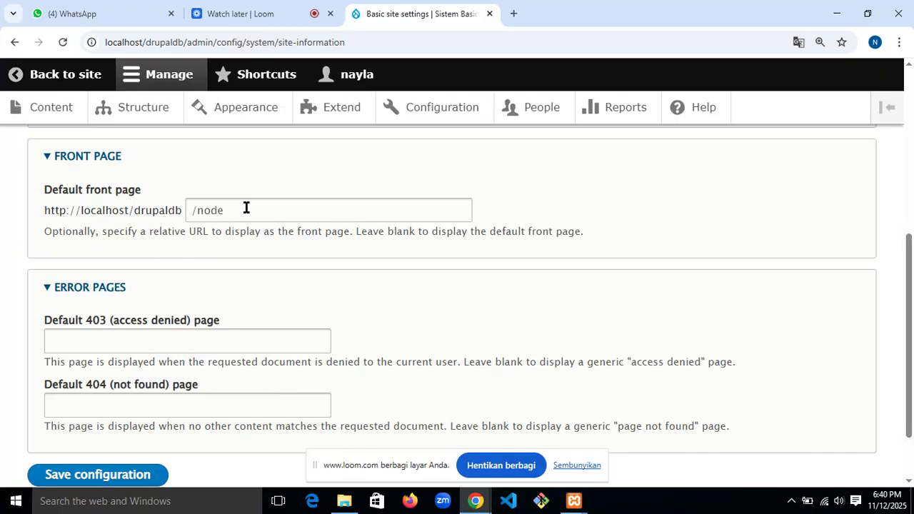
scroll(245, 207, down, 1)
scroll(150, 207, down, 1)
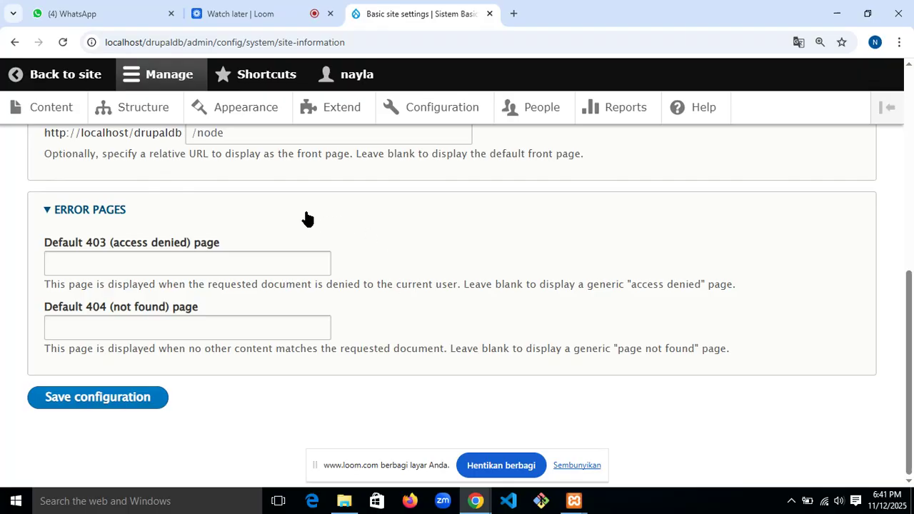
- Recheck the Basic site settings form from Site Details through Error Pages
scroll(286, 159, up, 10)
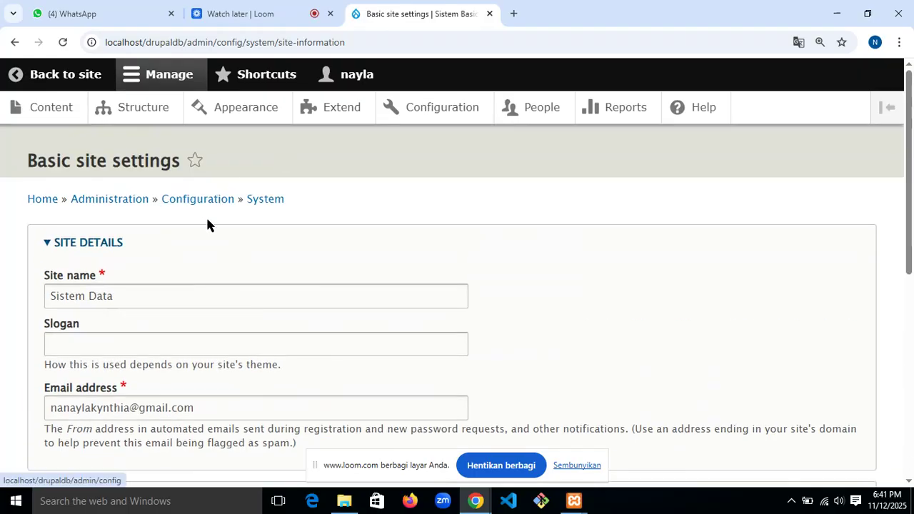
scroll(284, 294, down, 1)
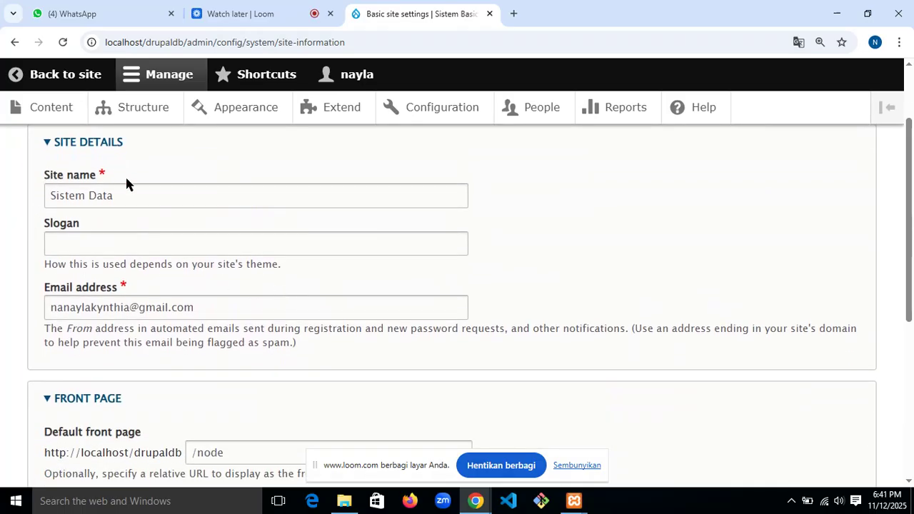
scroll(218, 232, down, 5)
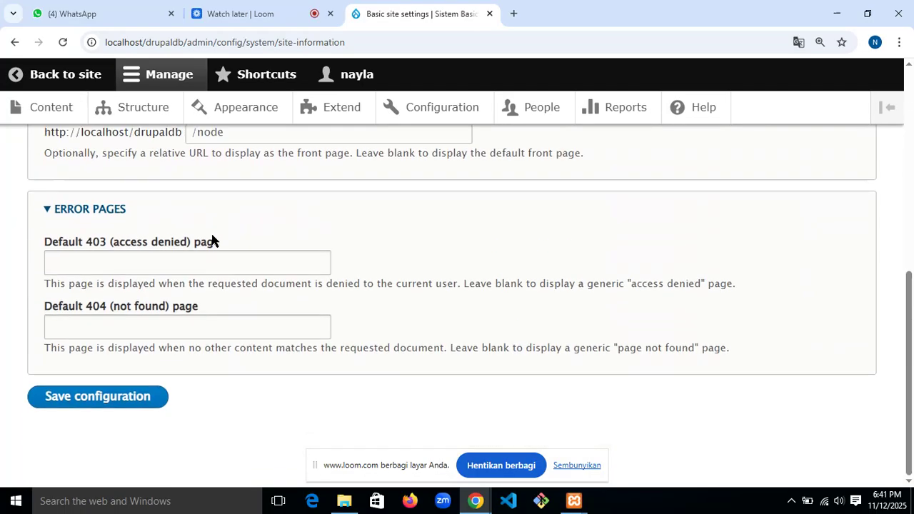
- Save the basic site settings and view the site's front page with the new site name
click(131, 403)
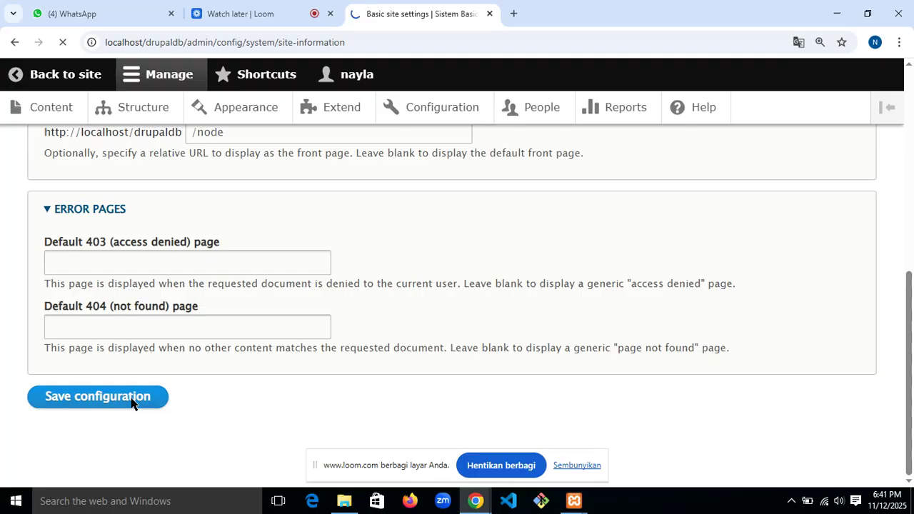
scroll(131, 398, down, 4)
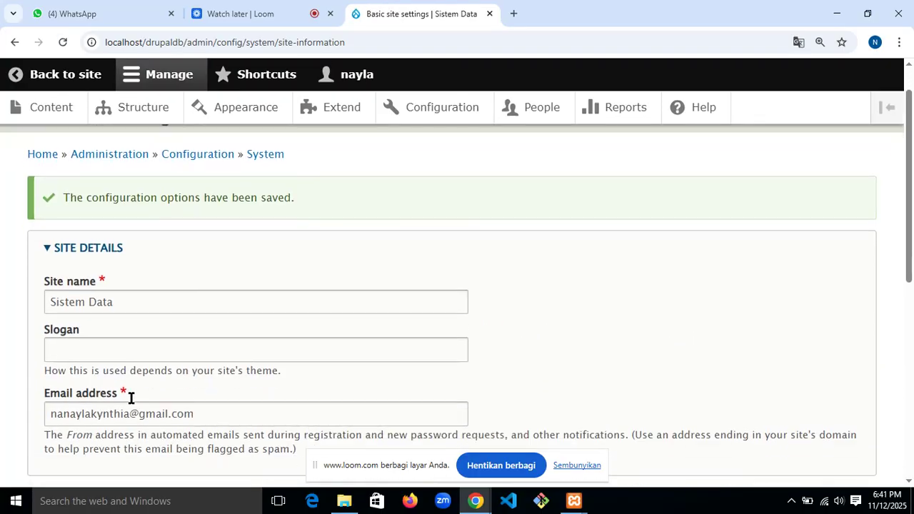
scroll(131, 398, up, 4)
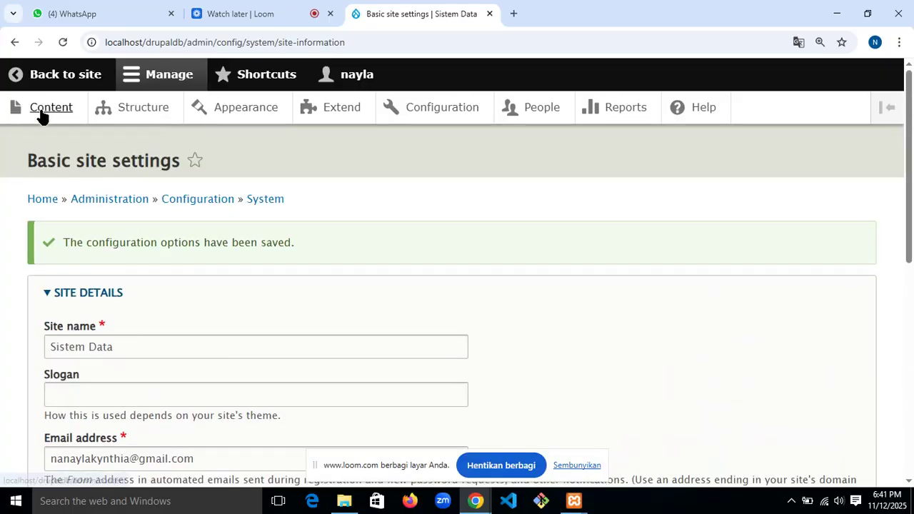
click(46, 75)
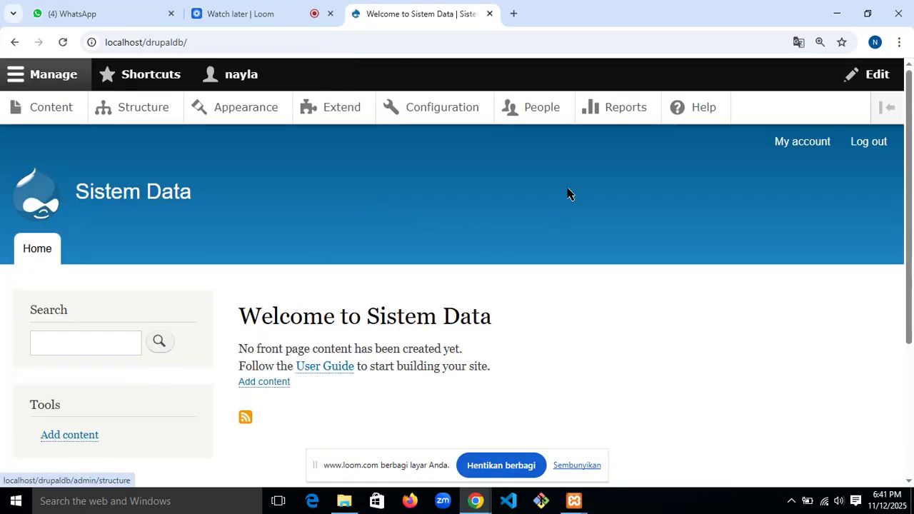
scroll(505, 302, down, 1)
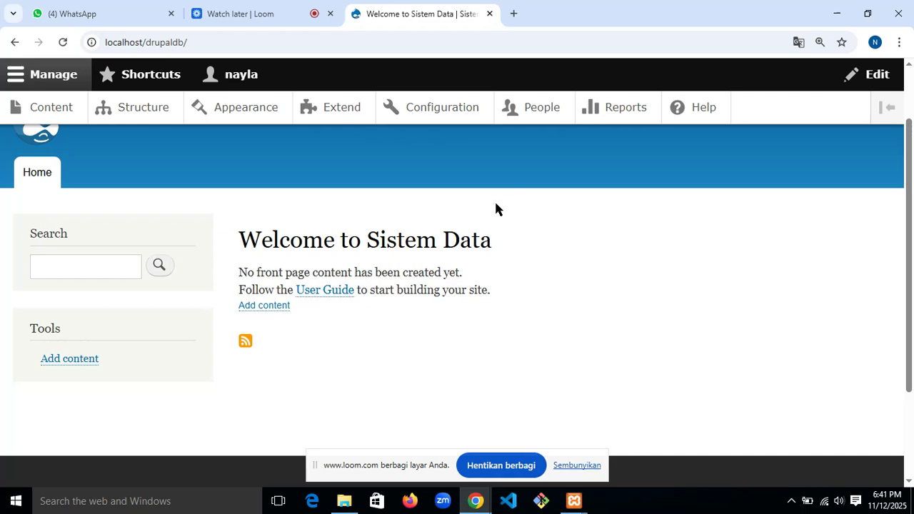
- Open the Cron page in the System configuration and examine its run information and Cron Settings section
click(428, 107)
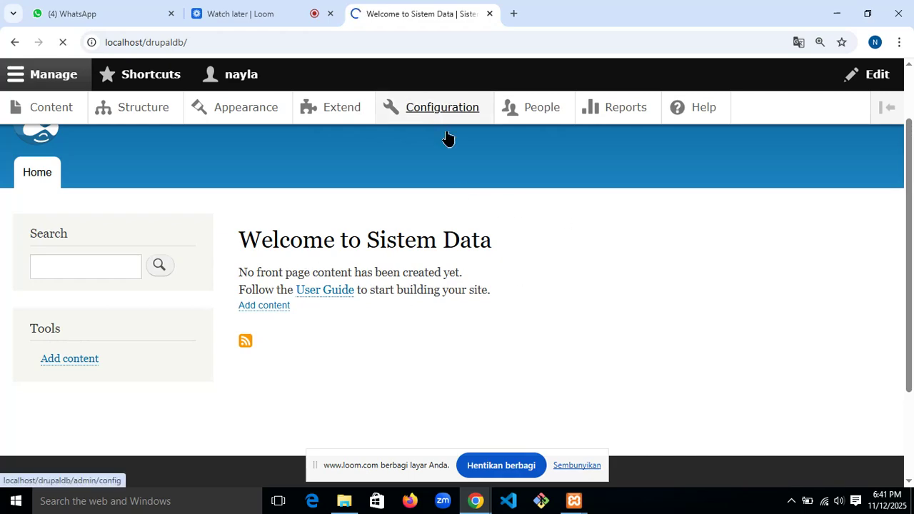
scroll(507, 223, down, 2)
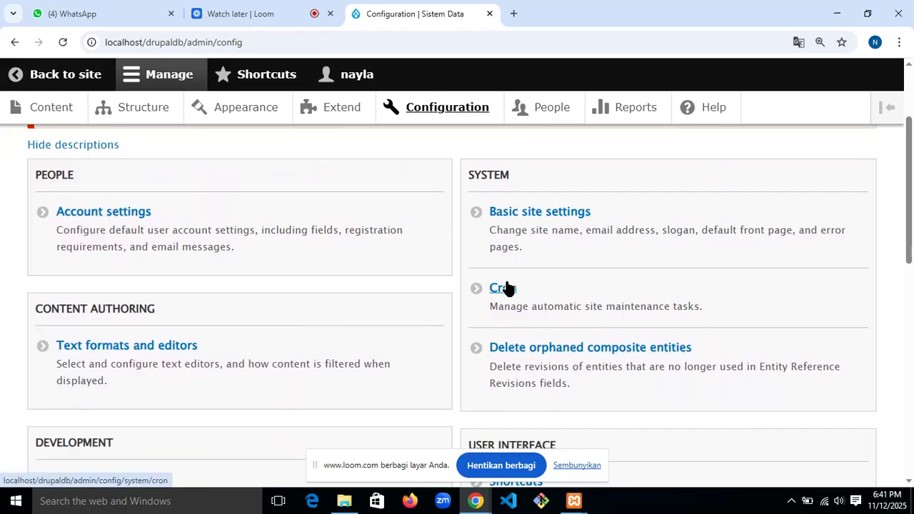
click(503, 288)
scroll(506, 287, down, 1)
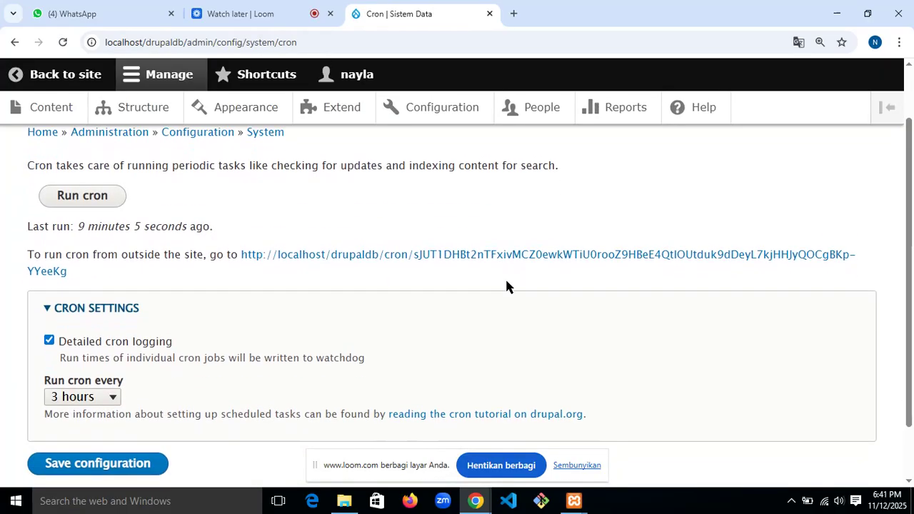
scroll(506, 286, up, 1)
scroll(122, 257, down, 1)
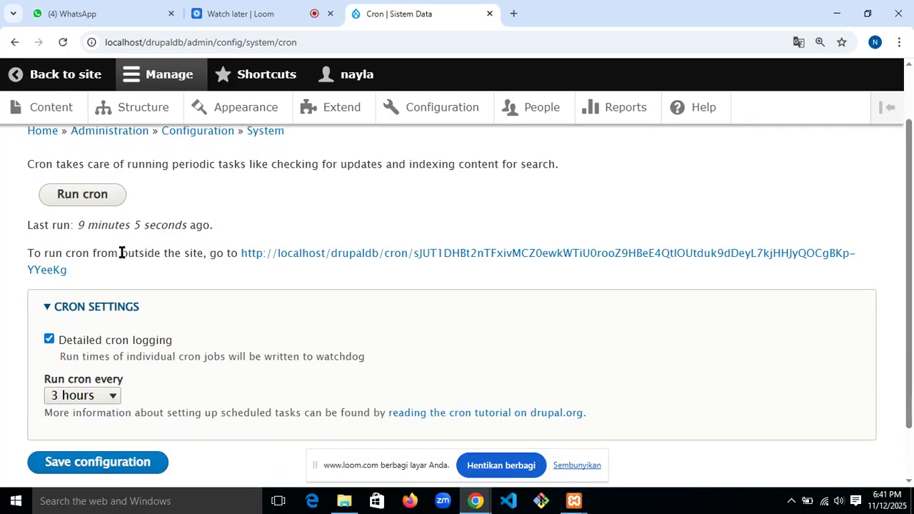
scroll(123, 253, down, 1)
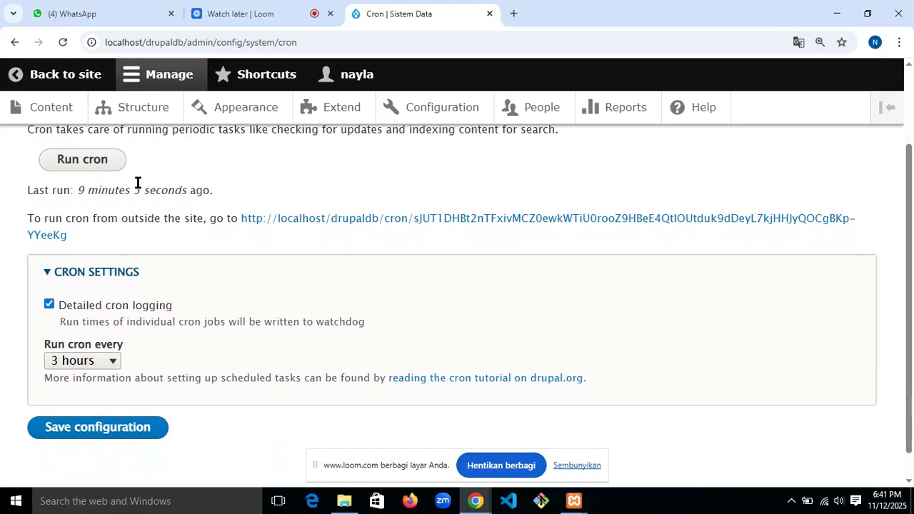
scroll(98, 171, up, 1)
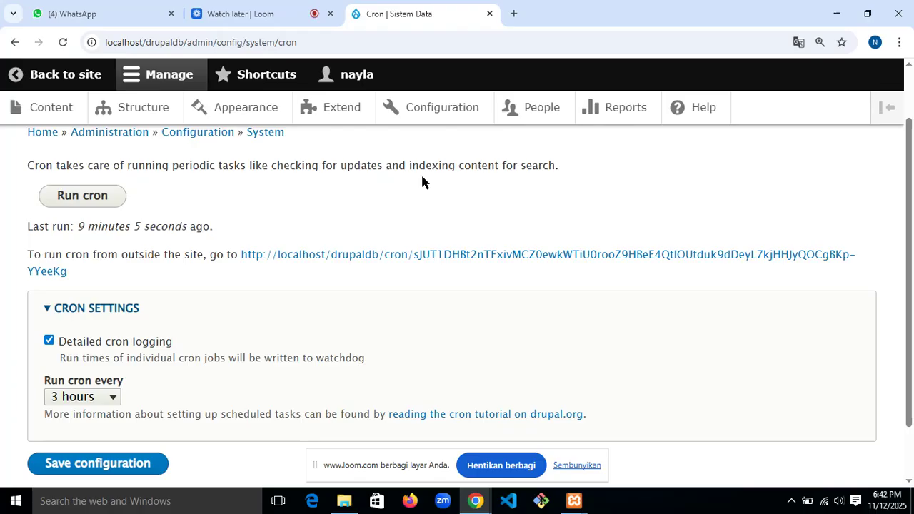
- Examine the available intervals for running cron without choosing a different one
scroll(421, 182, down, 1)
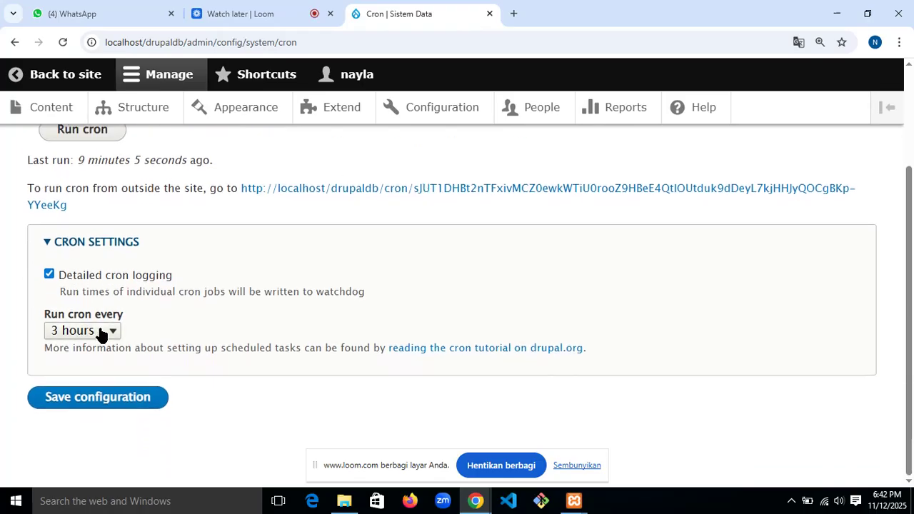
click(100, 331)
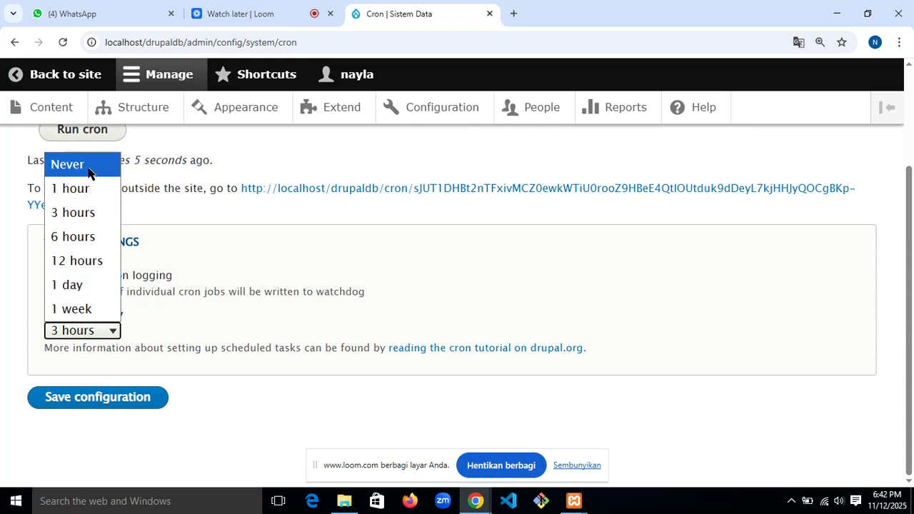
click(279, 253)
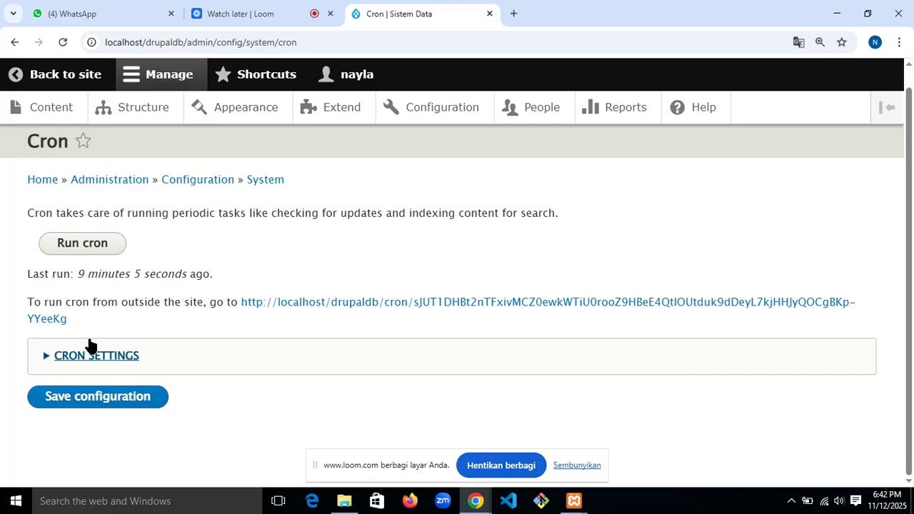
- Run cron manually and save the cron configuration
click(103, 246)
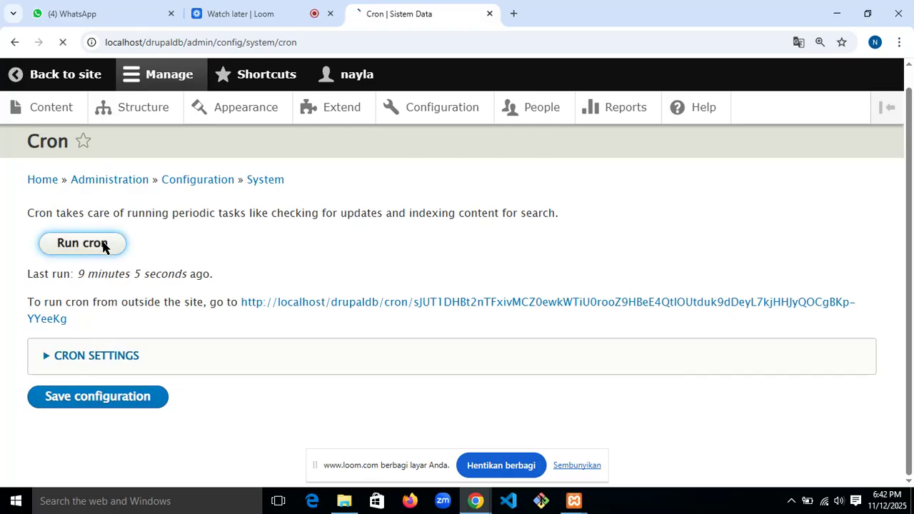
scroll(314, 271, down, 3)
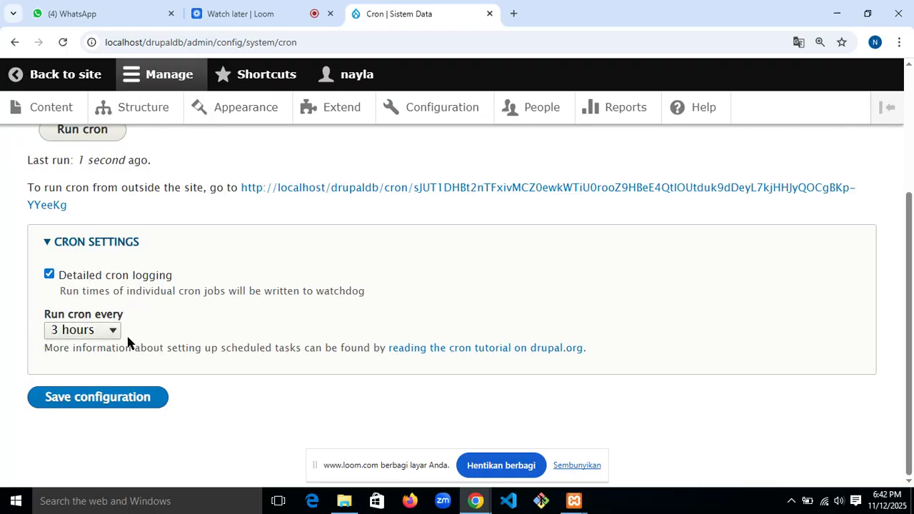
click(127, 398)
scroll(127, 399, down, 1)
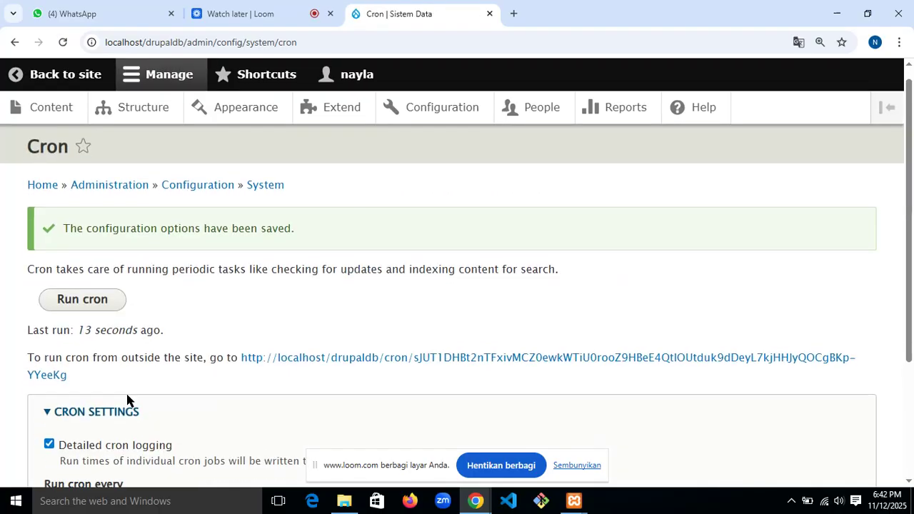
scroll(128, 399, down, 2)
scroll(126, 400, up, 3)
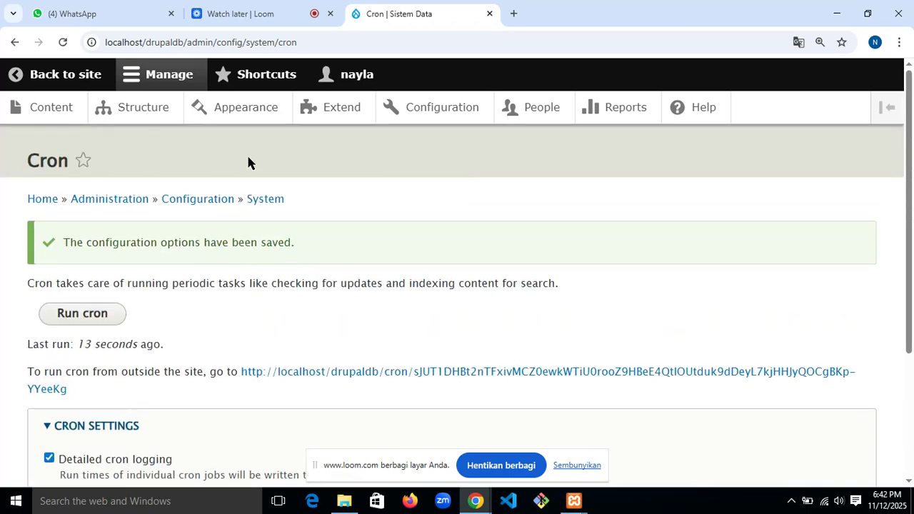
- Open the Delete orphaned composite entities page and try to delete the orphaned composite revisions without selecting an entity type
click(426, 110)
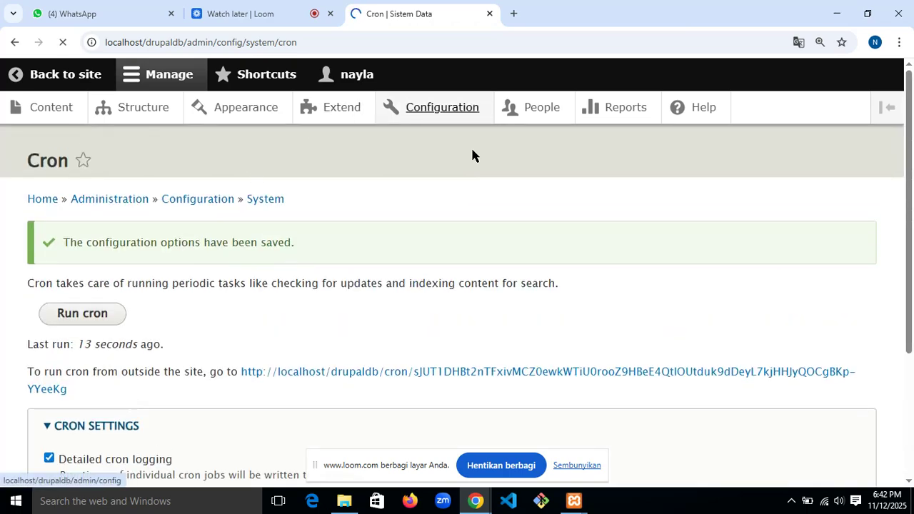
scroll(560, 382, down, 3)
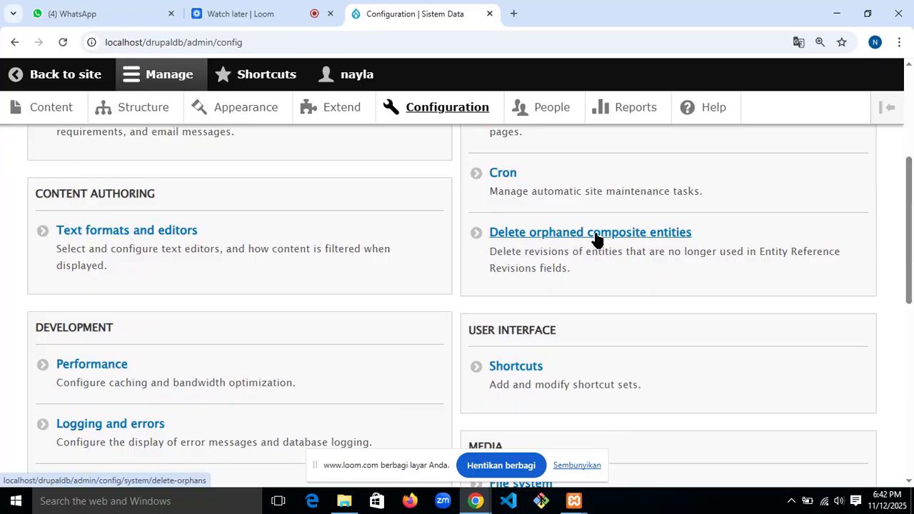
click(594, 232)
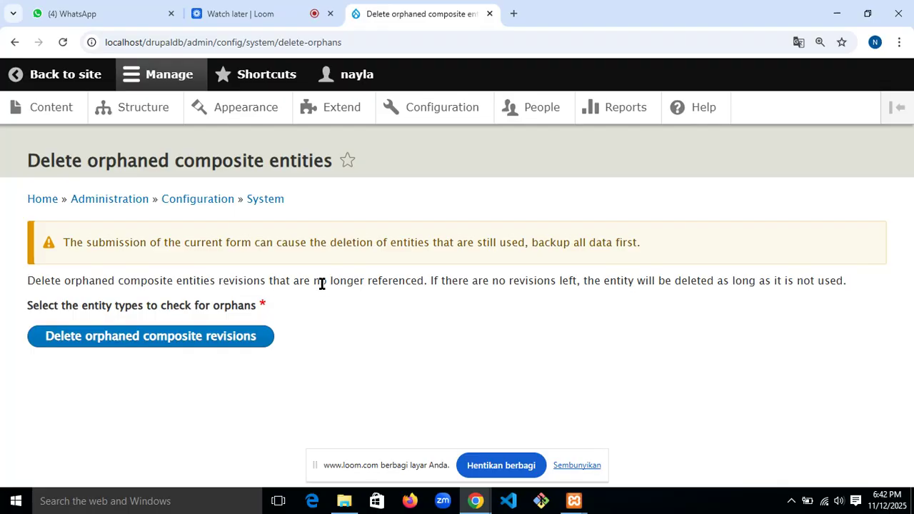
click(184, 342)
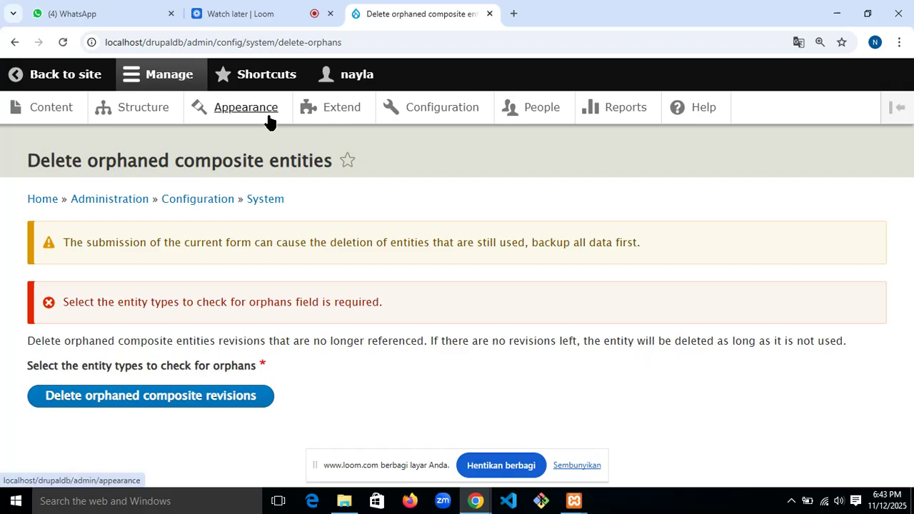
- Look over the sections of the Configuration page, from People and Content Authoring to Development and Media
click(419, 113)
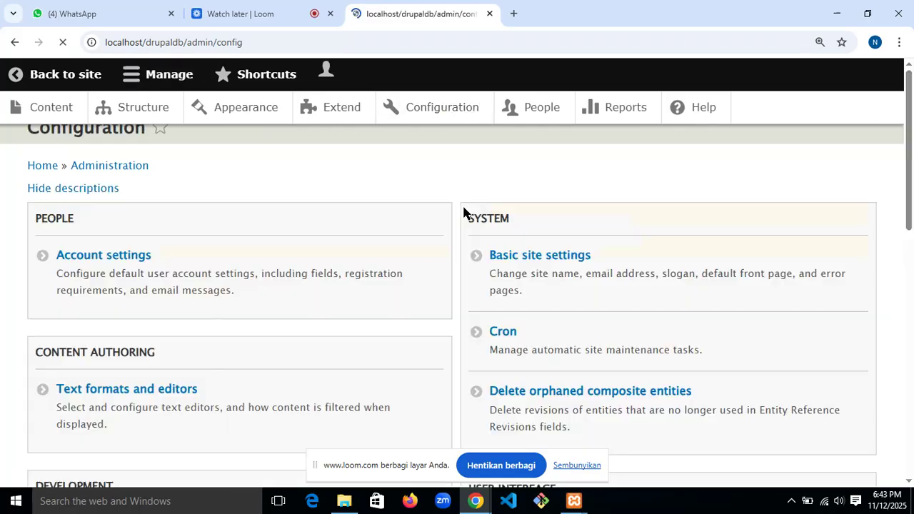
scroll(510, 333, down, 5)
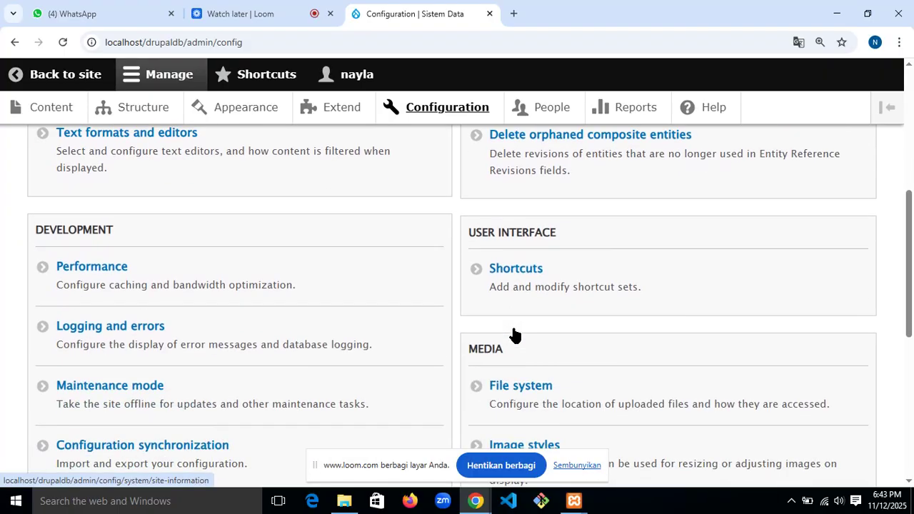
scroll(111, 273, up, 2)
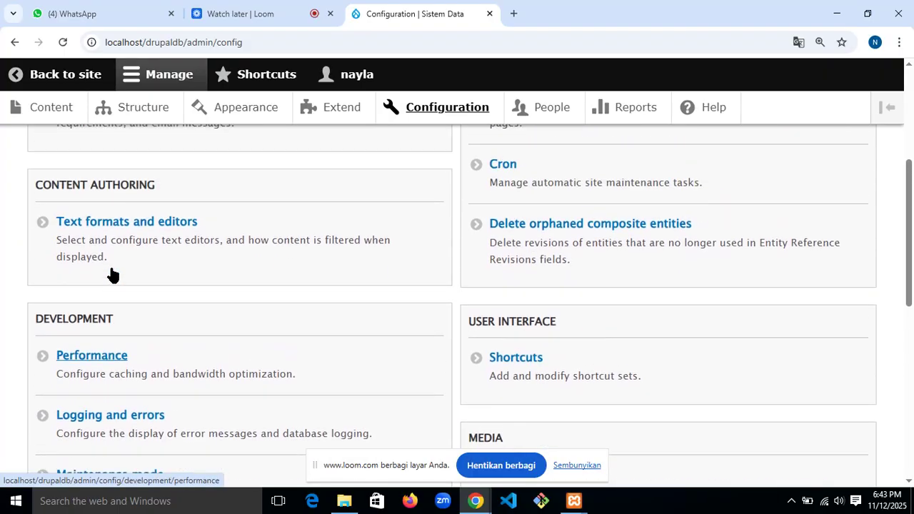
scroll(112, 275, up, 1)
scroll(112, 275, down, 2)
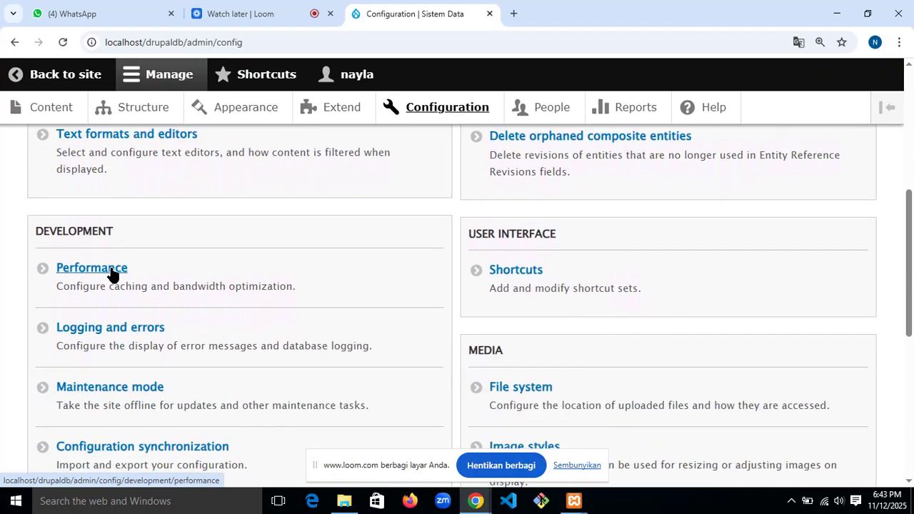
scroll(112, 275, up, 1)
scroll(110, 178, up, 2)
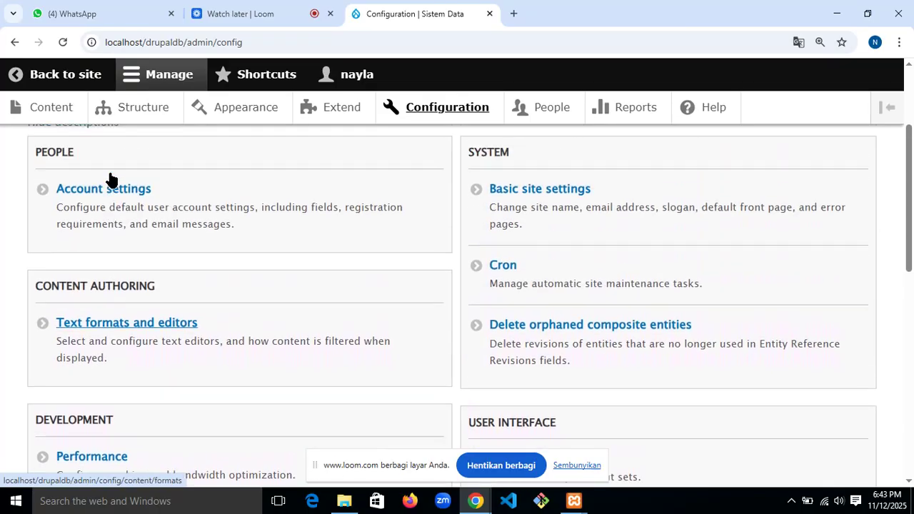
scroll(110, 179, down, 2)
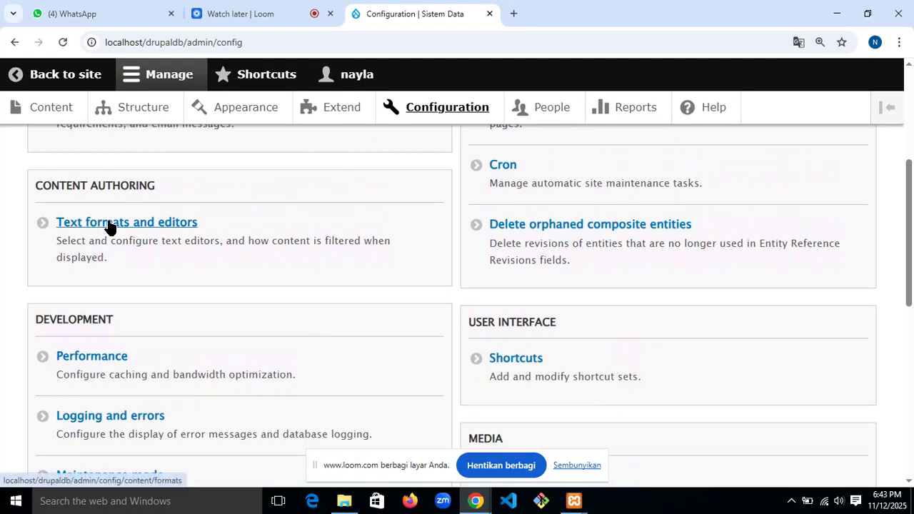
- Open Text formats and editors under Content Authoring and examine the listed formats, their text editors and roles
click(108, 226)
scroll(306, 229, down, 3)
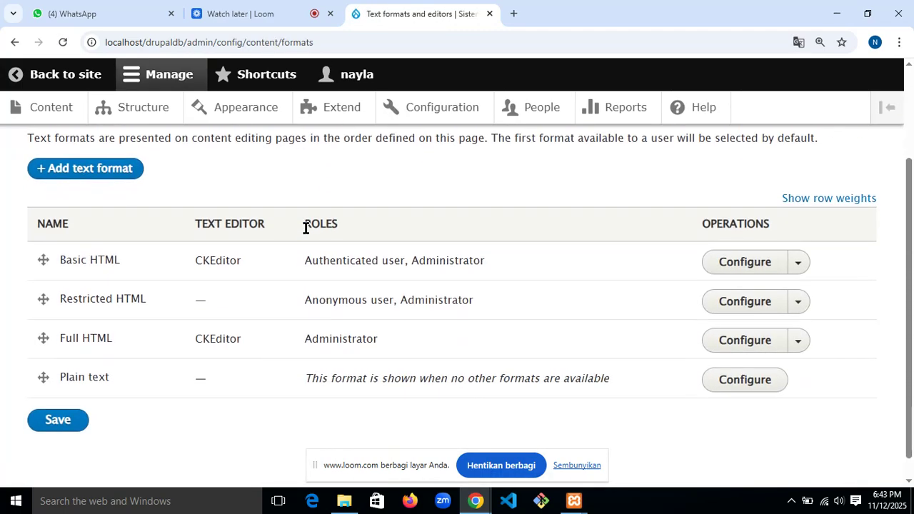
scroll(305, 228, up, 2)
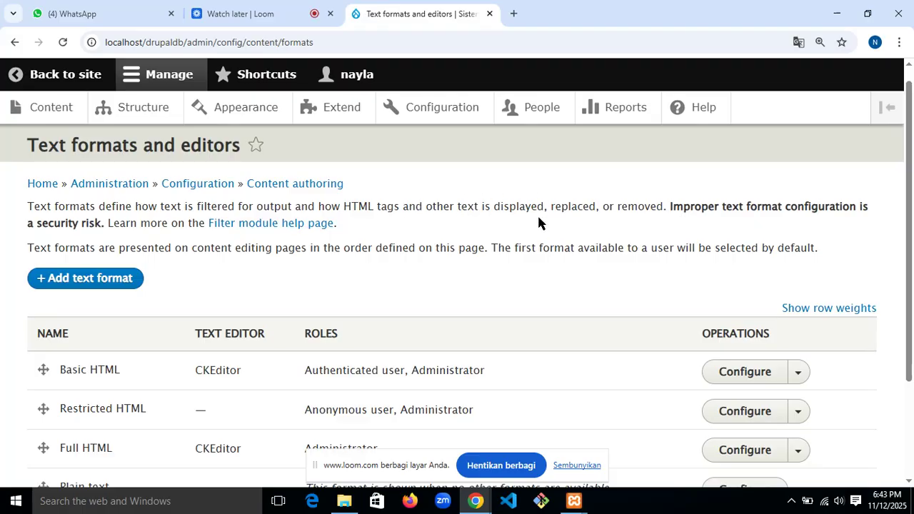
scroll(539, 223, down, 1)
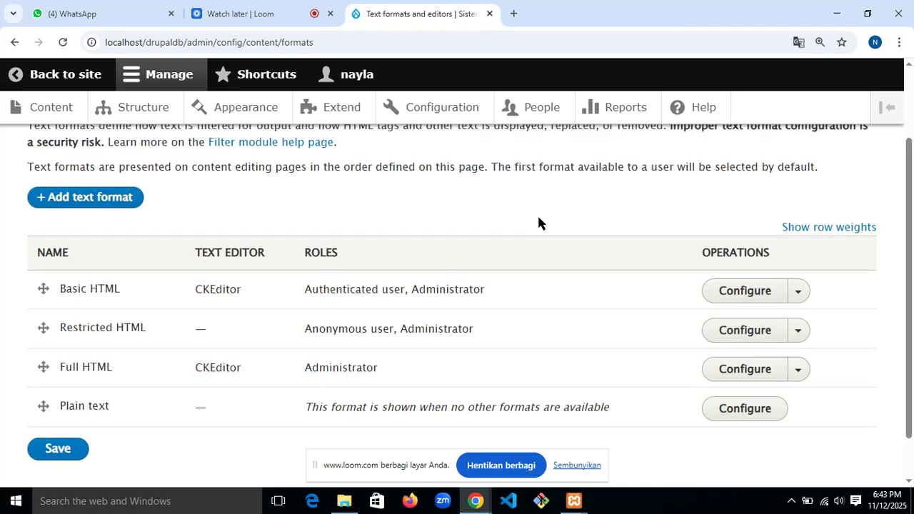
scroll(539, 223, down, 1)
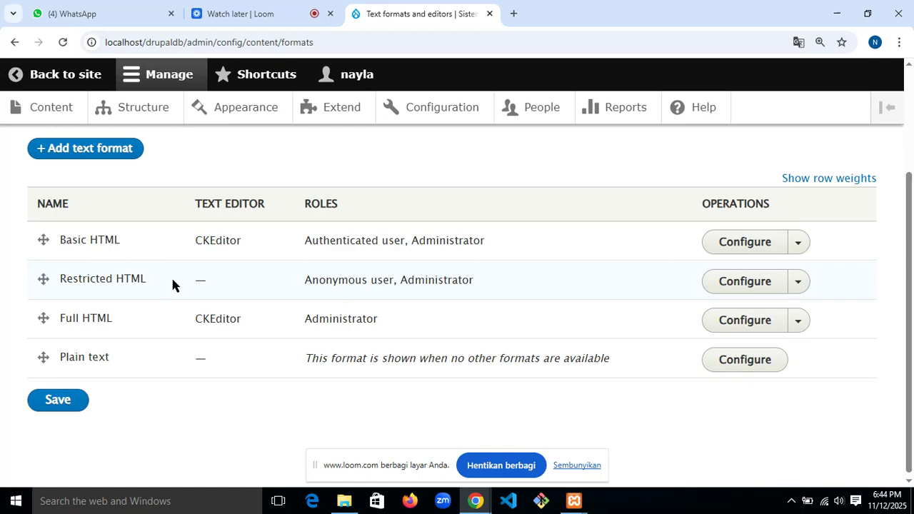
- Open the configuration of the Basic HTML text format and examine its name, roles and text editor settings
click(743, 250)
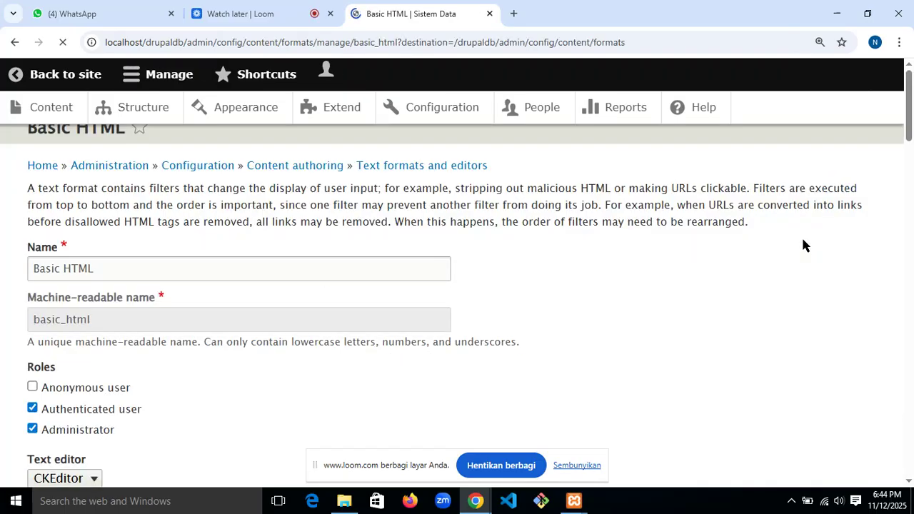
scroll(490, 256, down, 2)
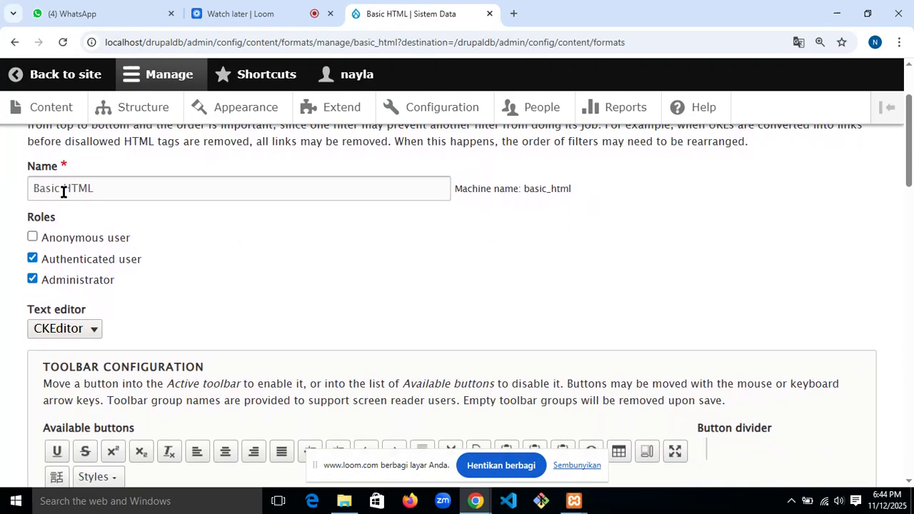
scroll(99, 192, down, 1)
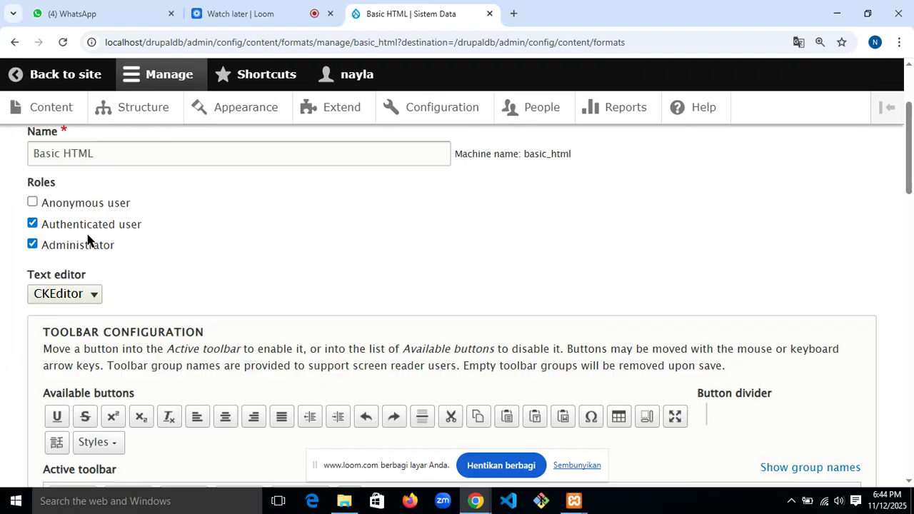
- Examine the roles and the available text editor choices of the Basic HTML format, keeping CKEditor selected
scroll(88, 240, down, 1)
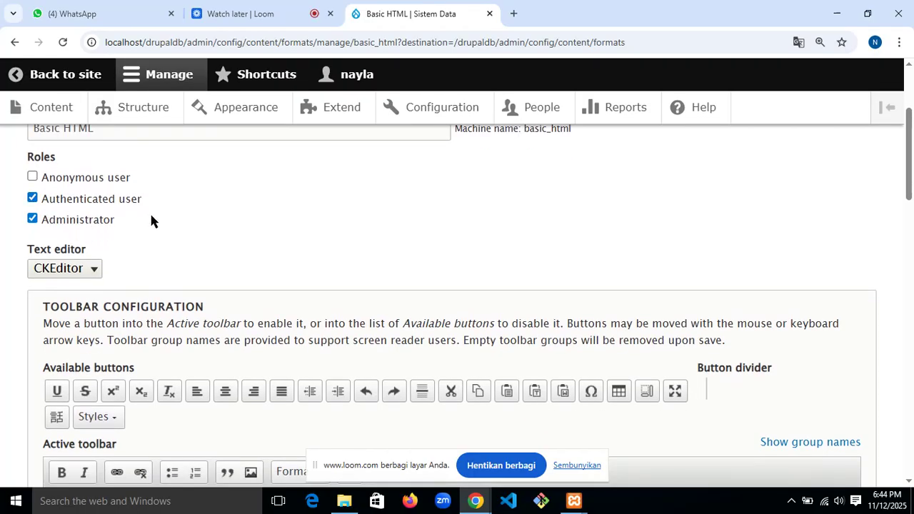
scroll(120, 223, down, 2)
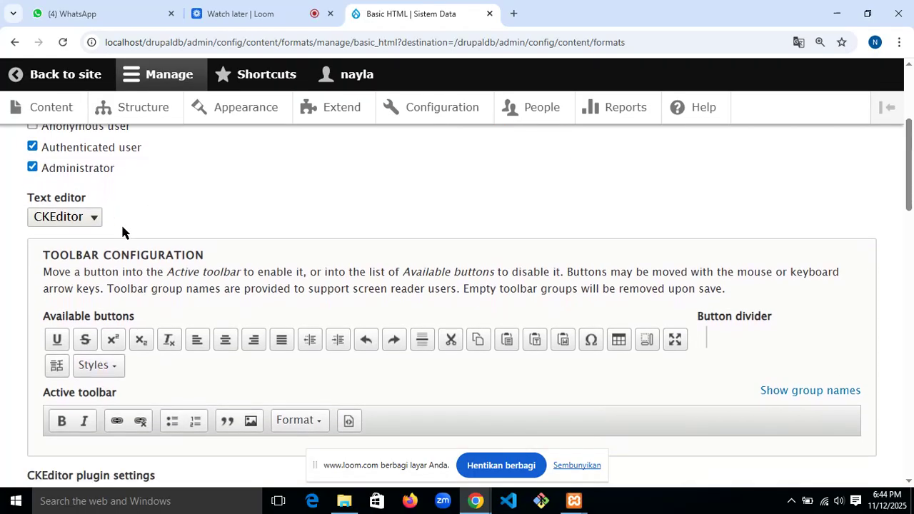
click(63, 219)
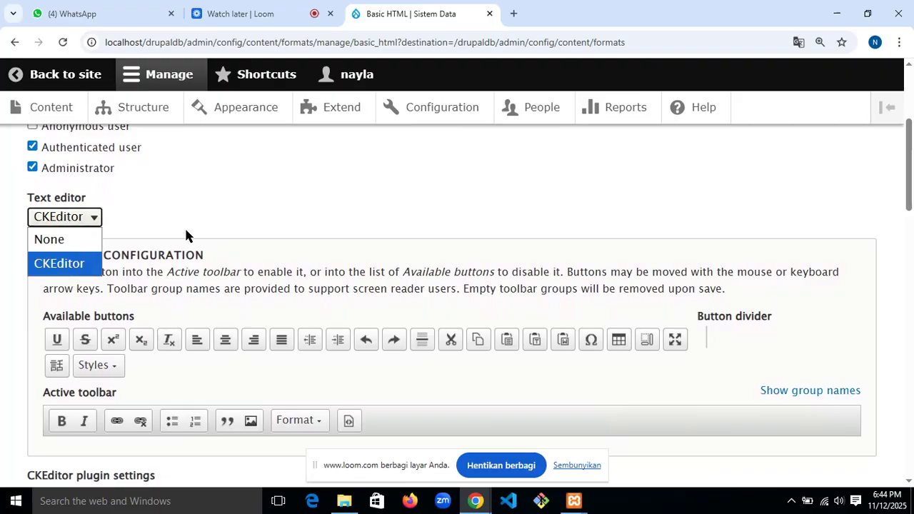
click(133, 222)
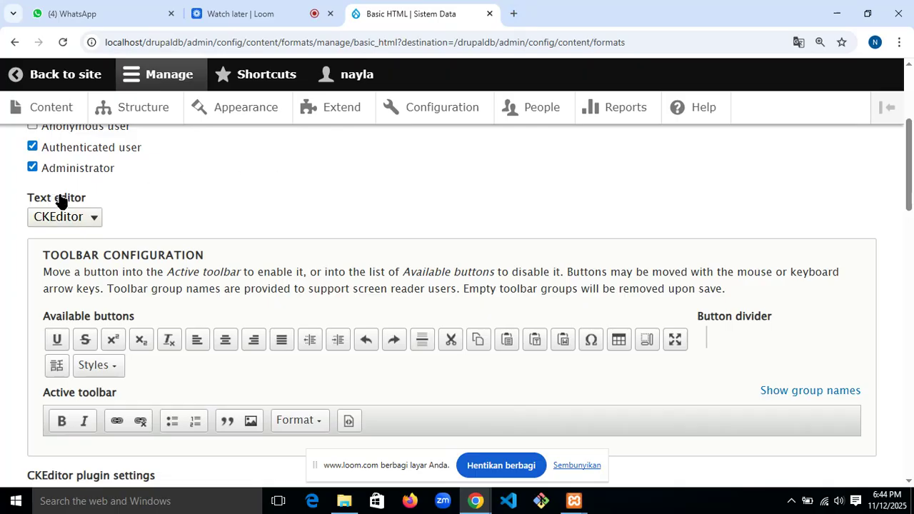
- Search Google for "Cckeditor" in a new browser tab and look over the results
click(512, 14)
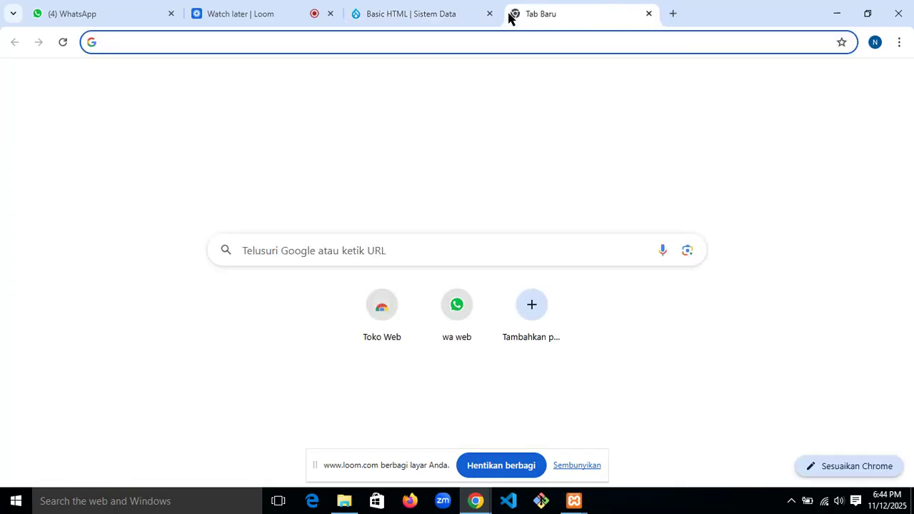
text(C)
key(BackSpace)
text(c)
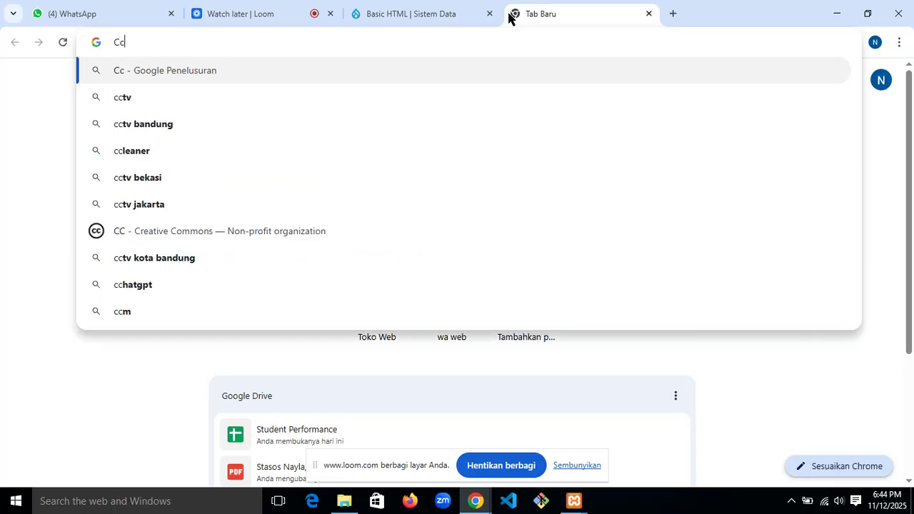
text(keditor)
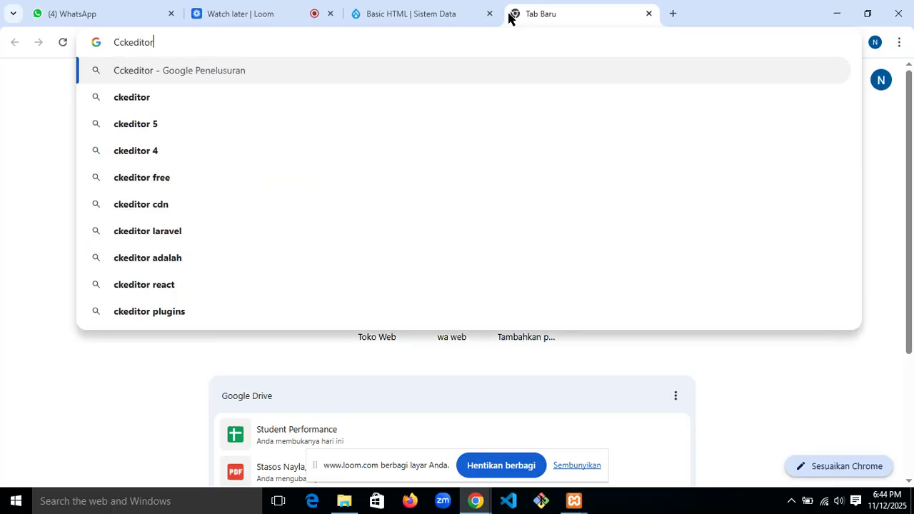
key(Return)
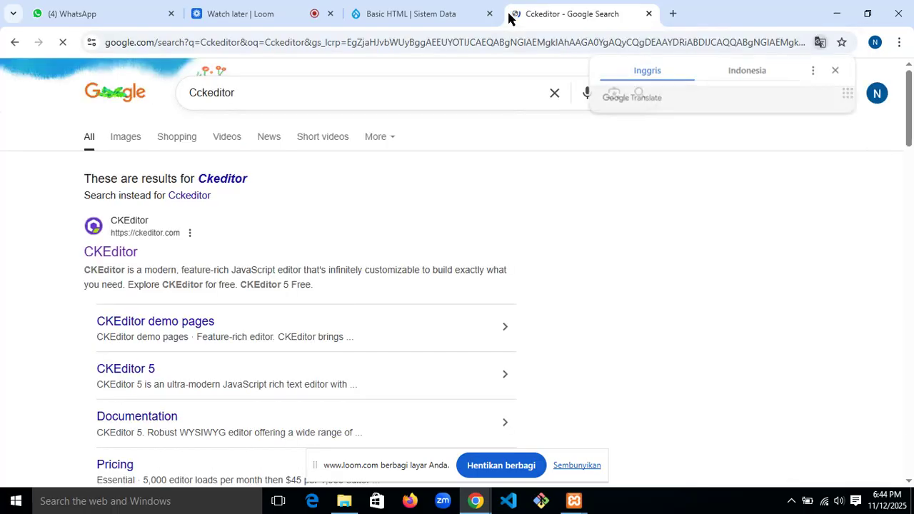
scroll(371, 203, down, 4)
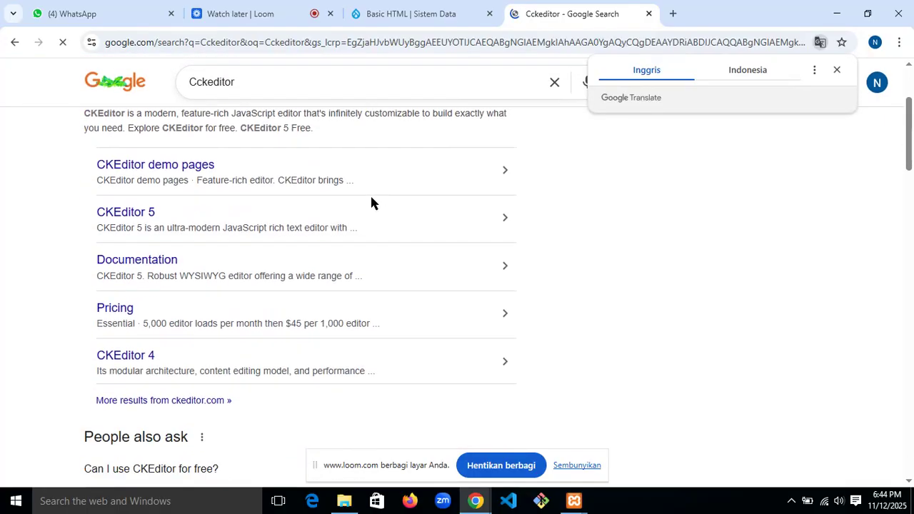
scroll(371, 203, down, 3)
scroll(370, 203, down, 3)
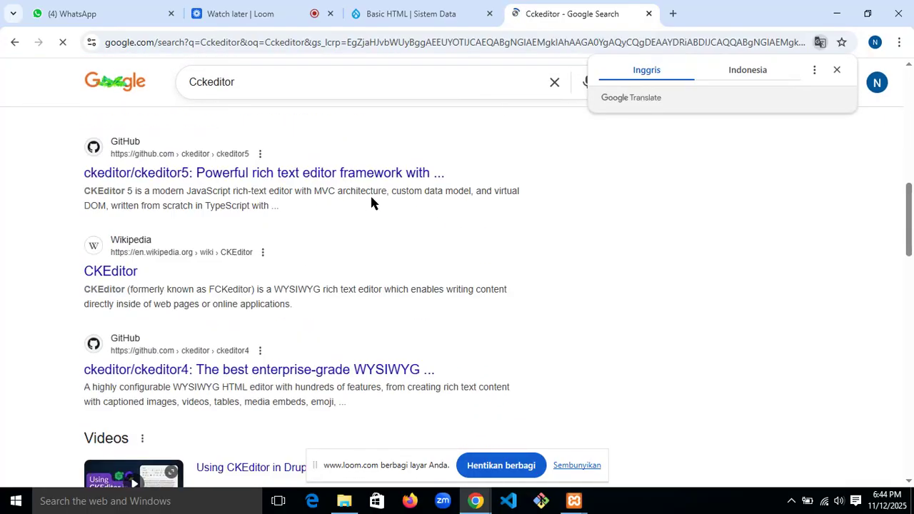
scroll(371, 203, up, 10)
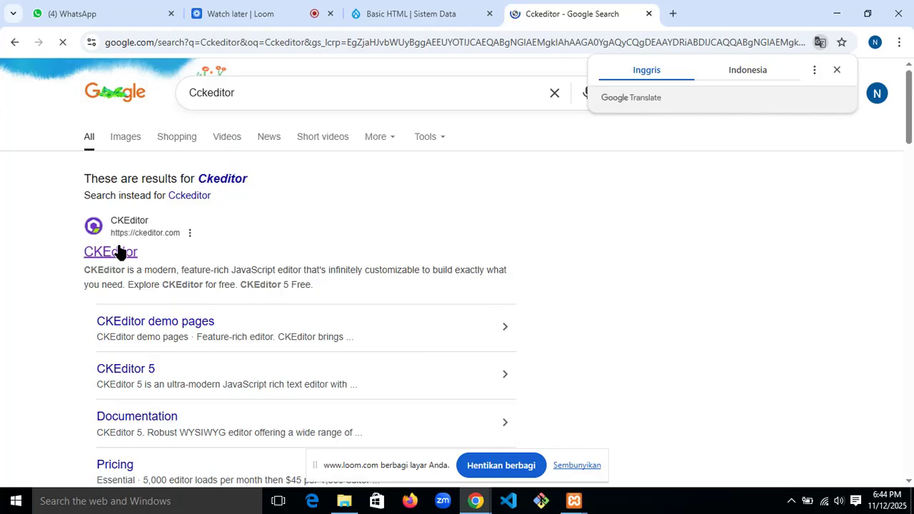
- Return to the Basic HTML format page and examine its toolbar configuration and the CKEditor image plugin settings
click(439, 9)
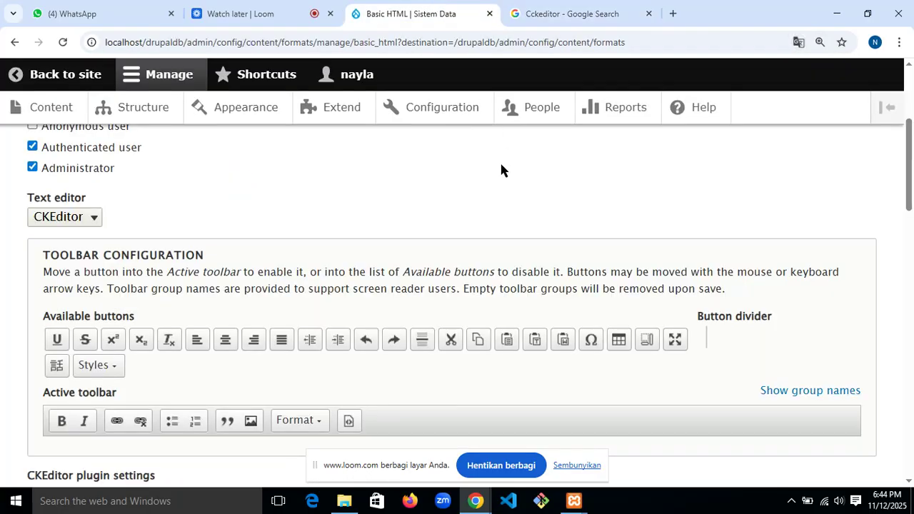
scroll(502, 170, down, 2)
scroll(501, 170, down, 4)
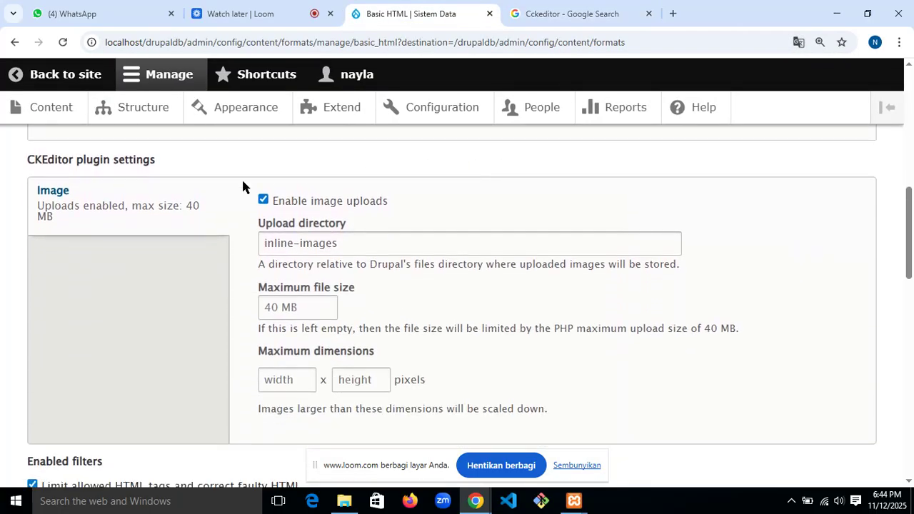
scroll(205, 239, down, 5)
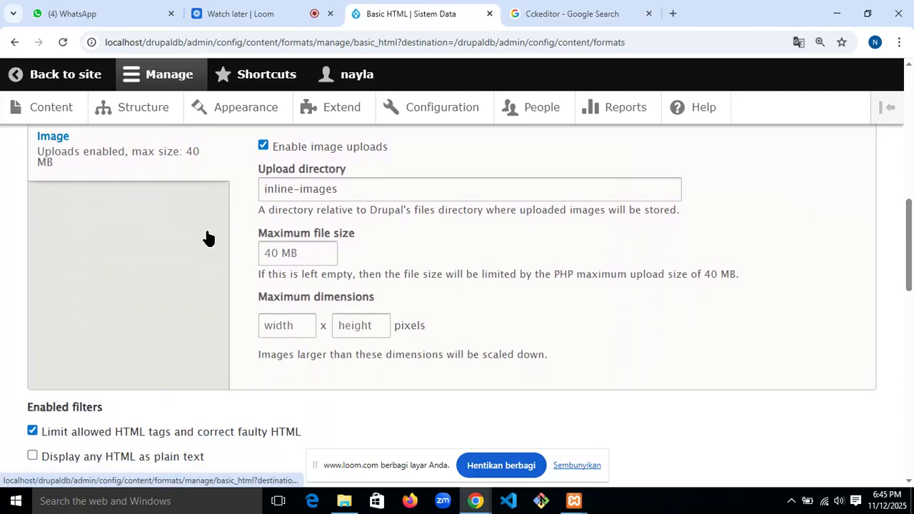
scroll(206, 238, up, 8)
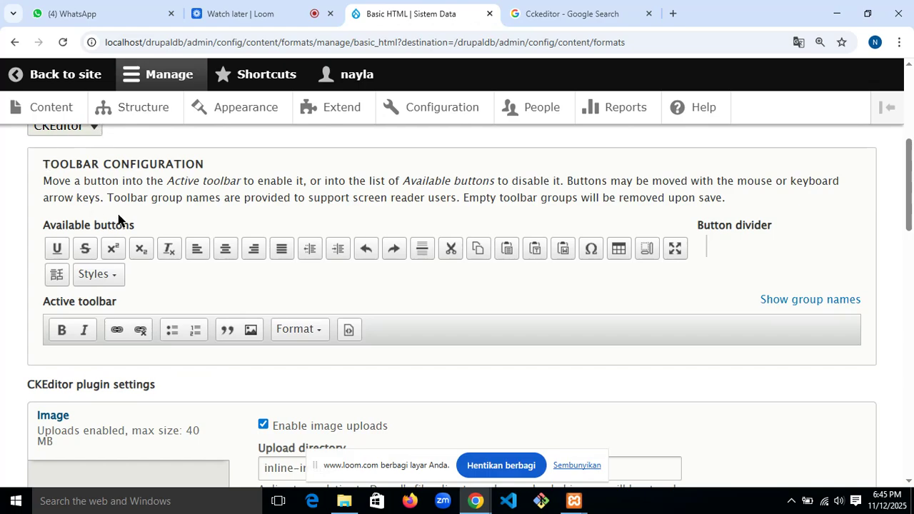
scroll(223, 194, down, 5)
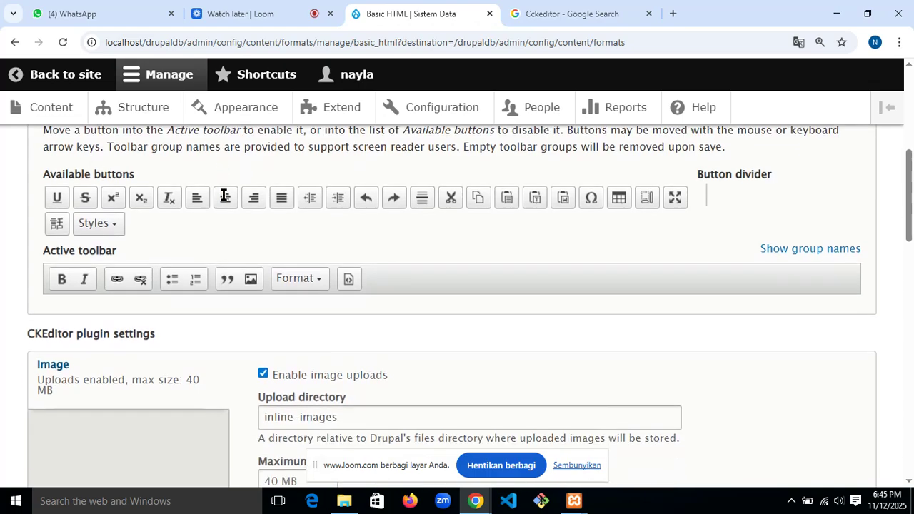
- Examine the Basic HTML format's enabled filters, filter processing order and allowed HTML tags
scroll(224, 195, down, 2)
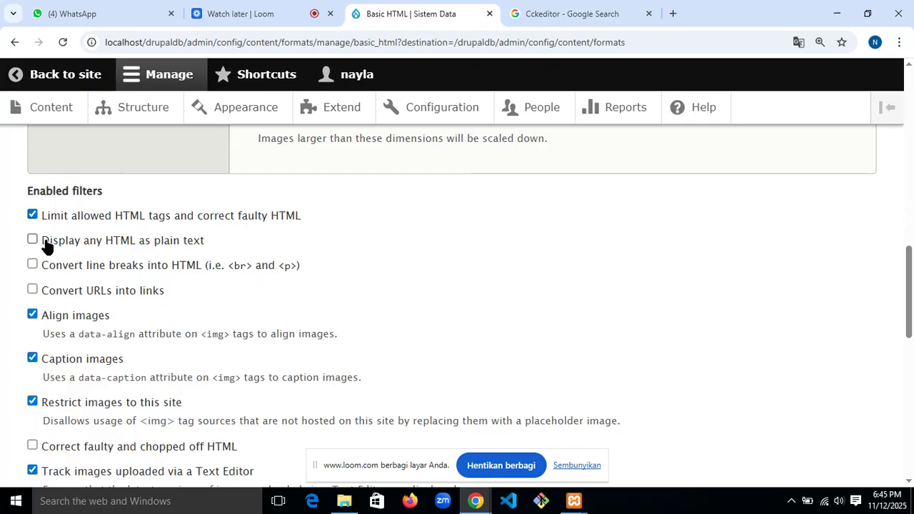
scroll(45, 245, down, 1)
scroll(45, 245, down, 1)
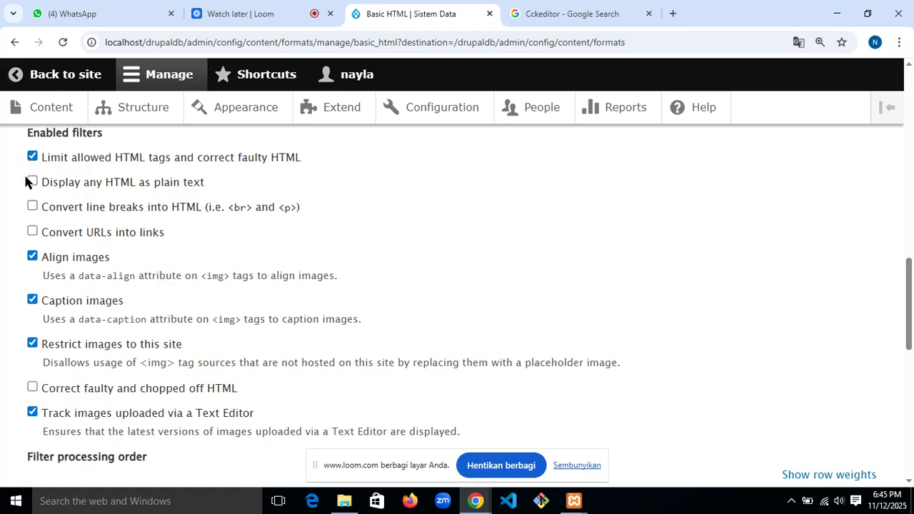
scroll(55, 291, down, 3)
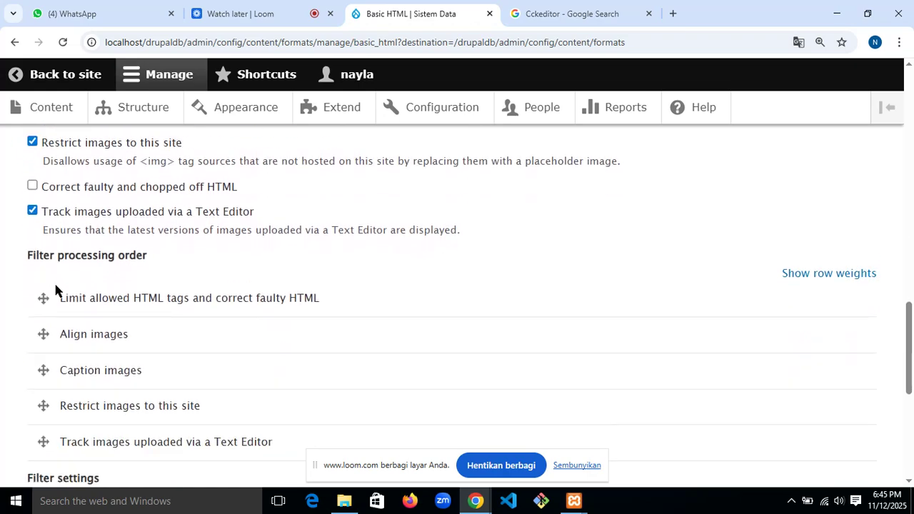
scroll(56, 290, down, 5)
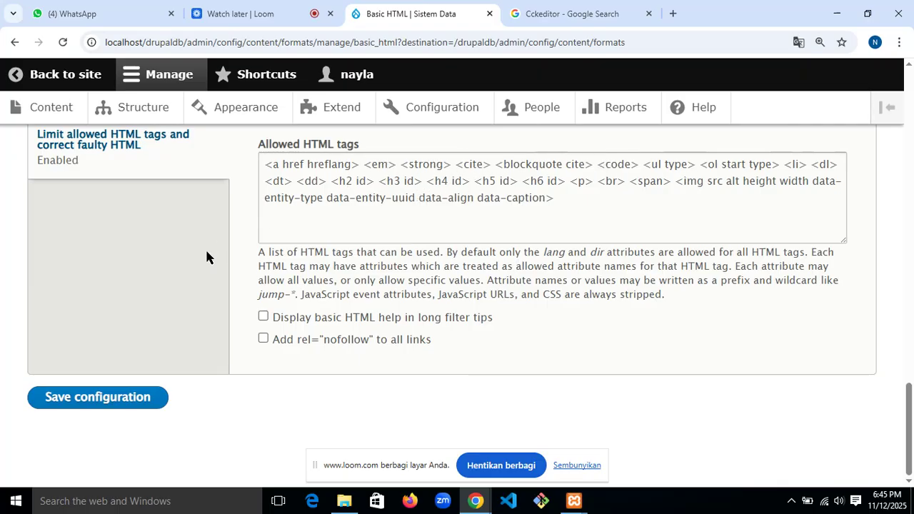
scroll(206, 258, up, 15)
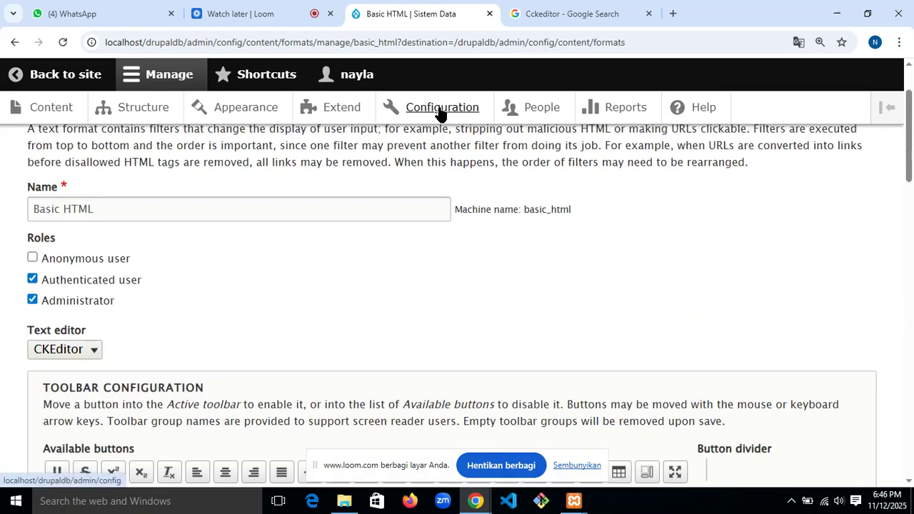
- Return to the Configuration overview, open Performance under Development and examine its cache and bandwidth optimization settings
click(441, 115)
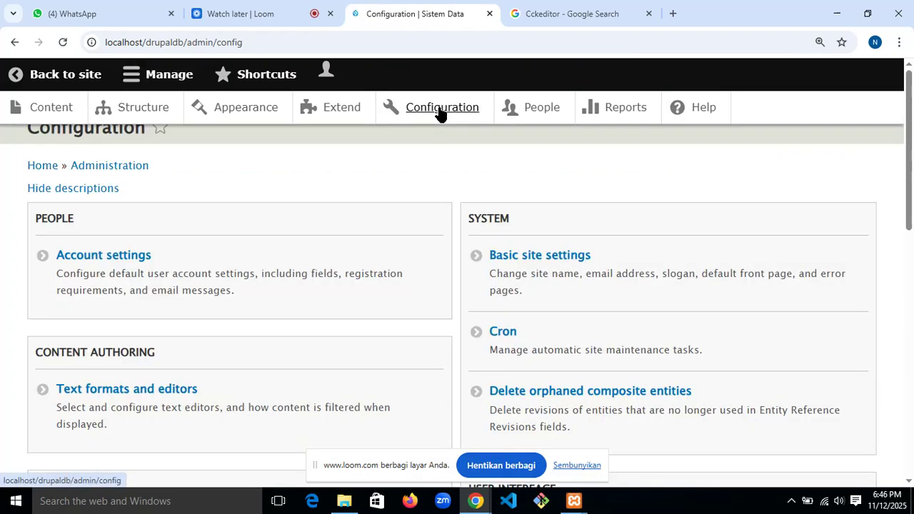
scroll(439, 315, down, 3)
scroll(439, 314, down, 3)
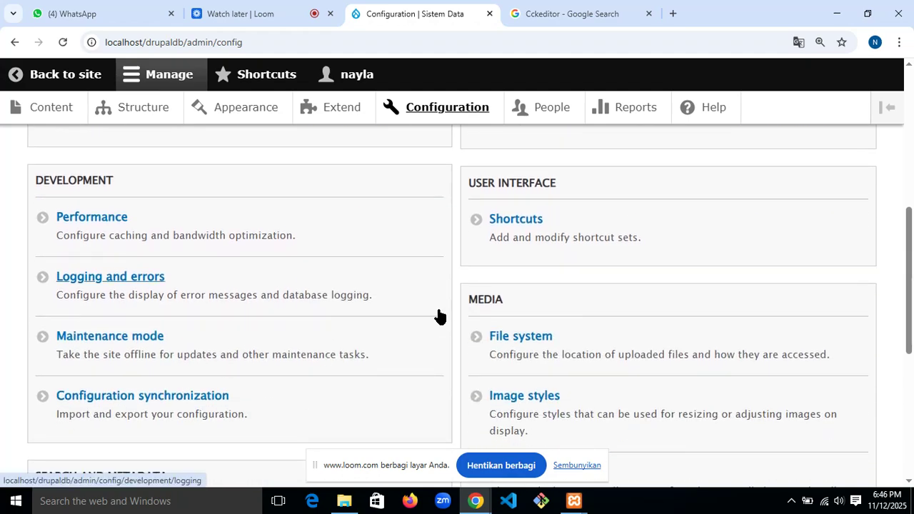
scroll(439, 317, down, 2)
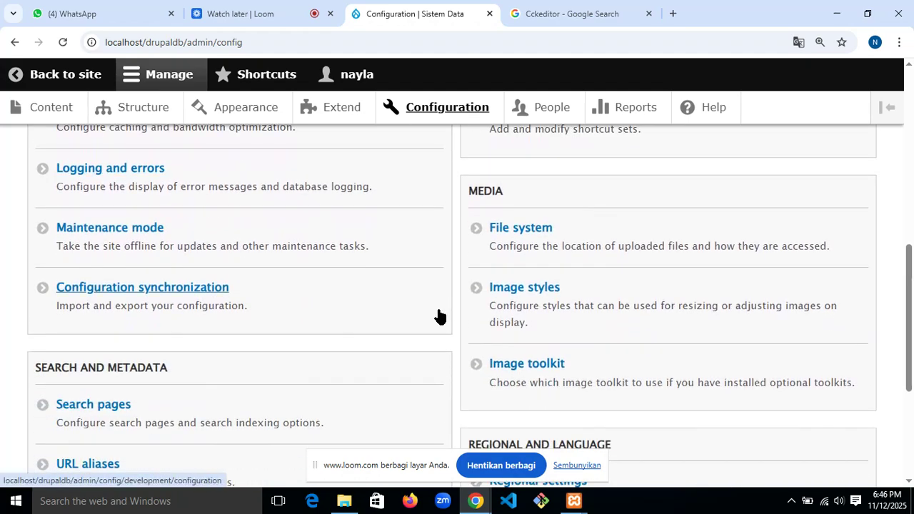
scroll(439, 316, down, 1)
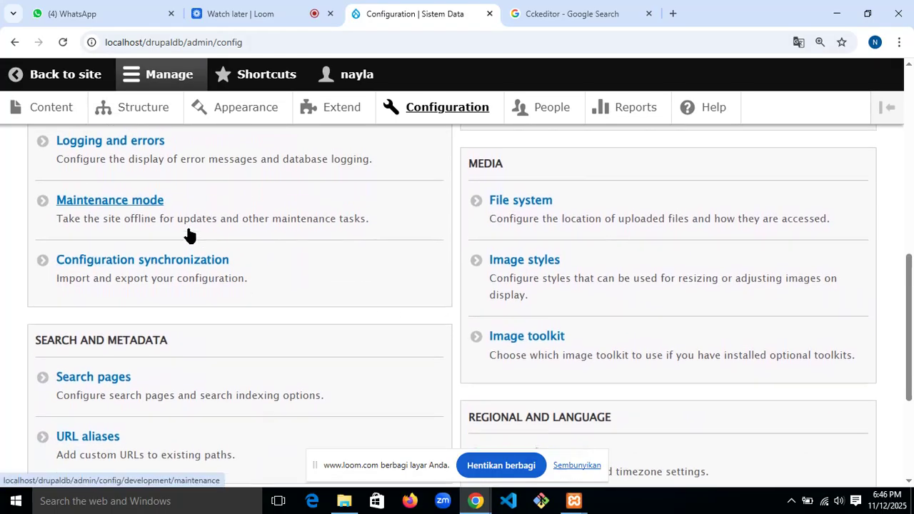
scroll(187, 235, up, 1)
scroll(107, 171, up, 1)
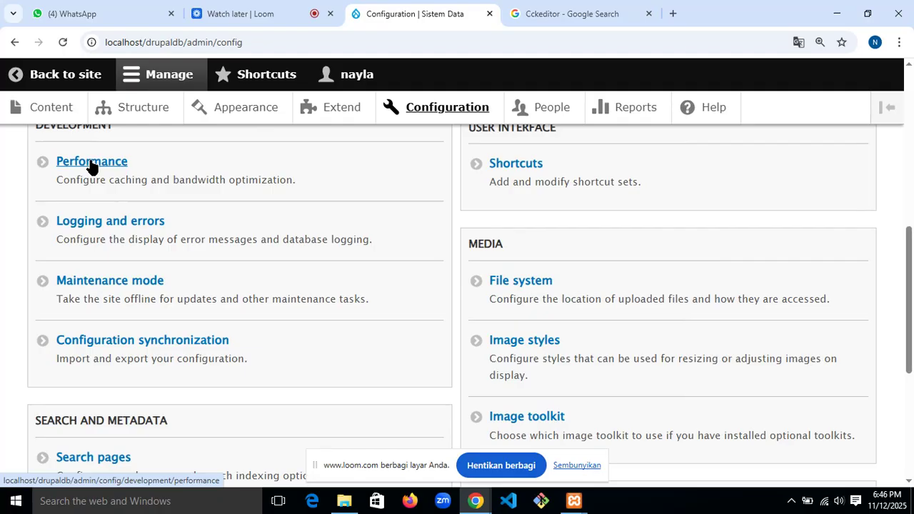
click(91, 165)
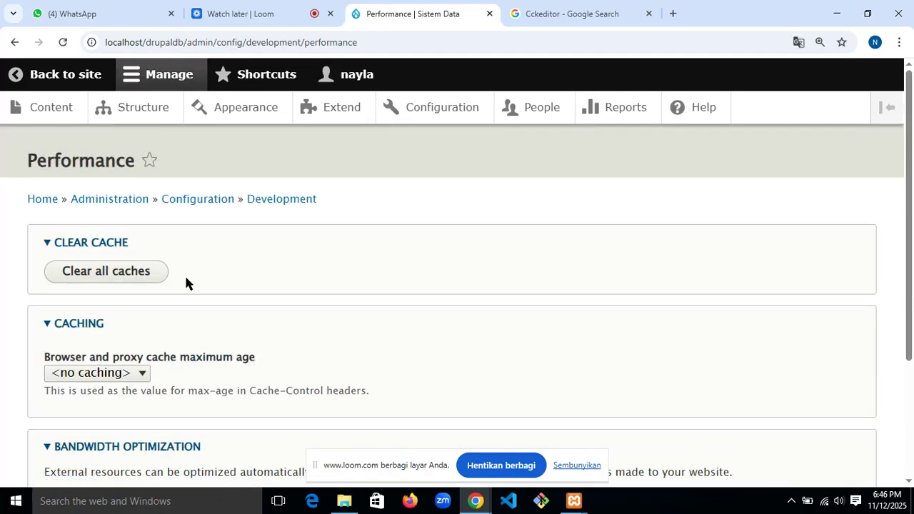
scroll(186, 282, down, 3)
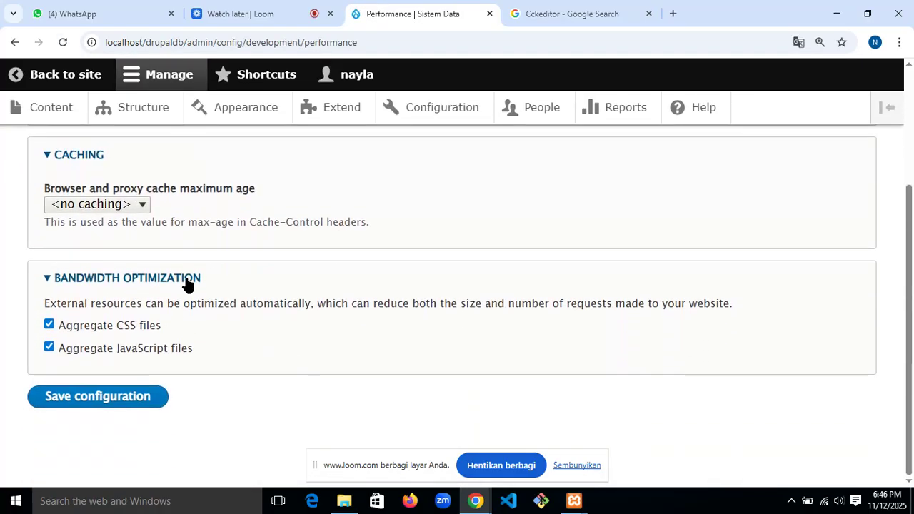
scroll(186, 282, up, 3)
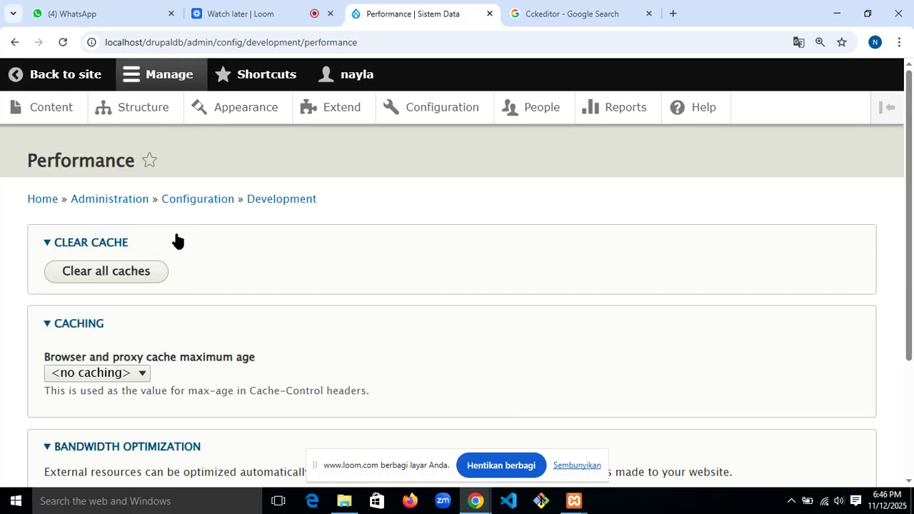
- Clear all of the site's caches on the Performance page
click(106, 272)
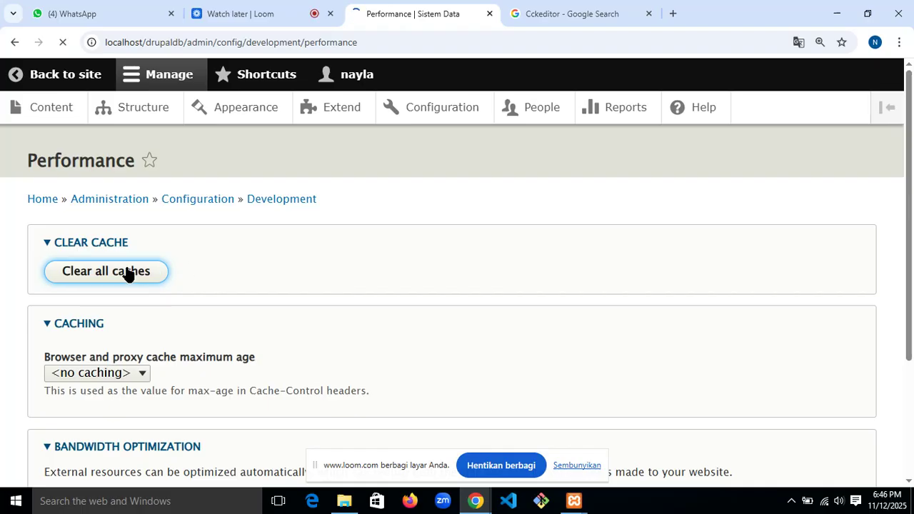
scroll(264, 265, down, 3)
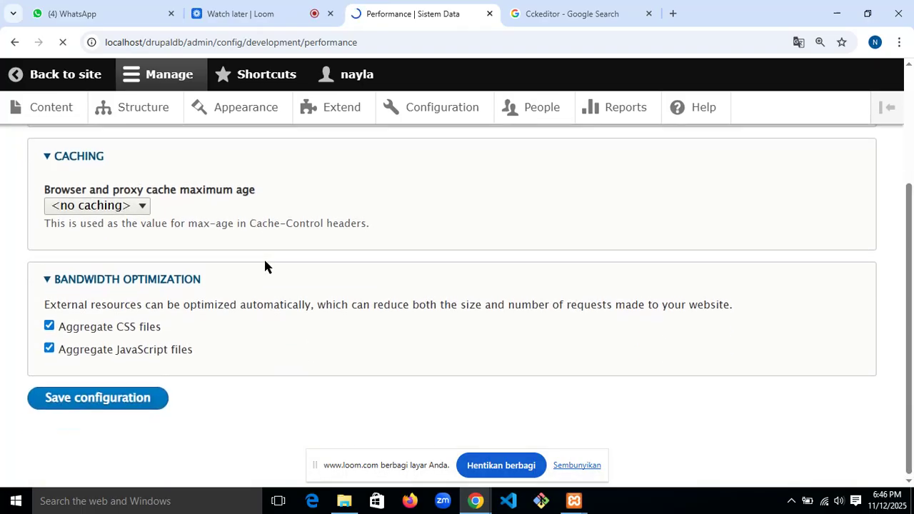
scroll(263, 265, up, 3)
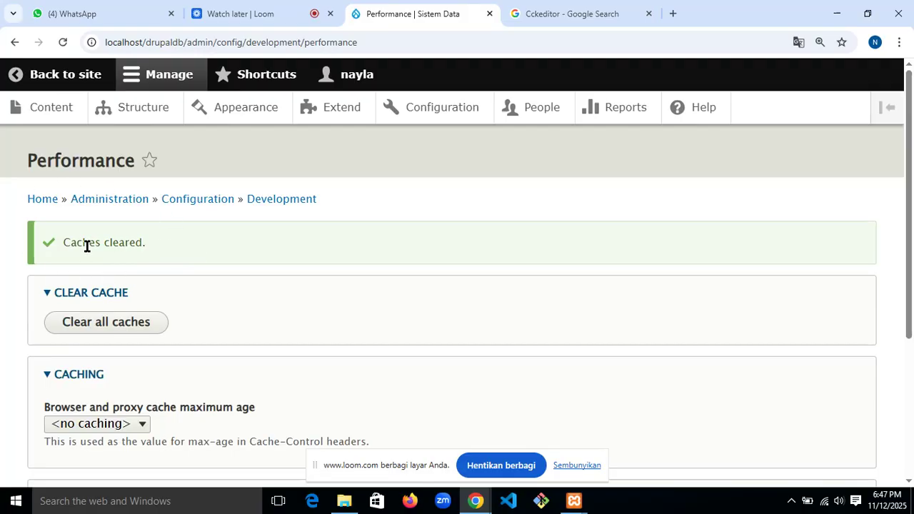
- Save the Performance configuration and return to the Configuration overview
scroll(147, 249, down, 3)
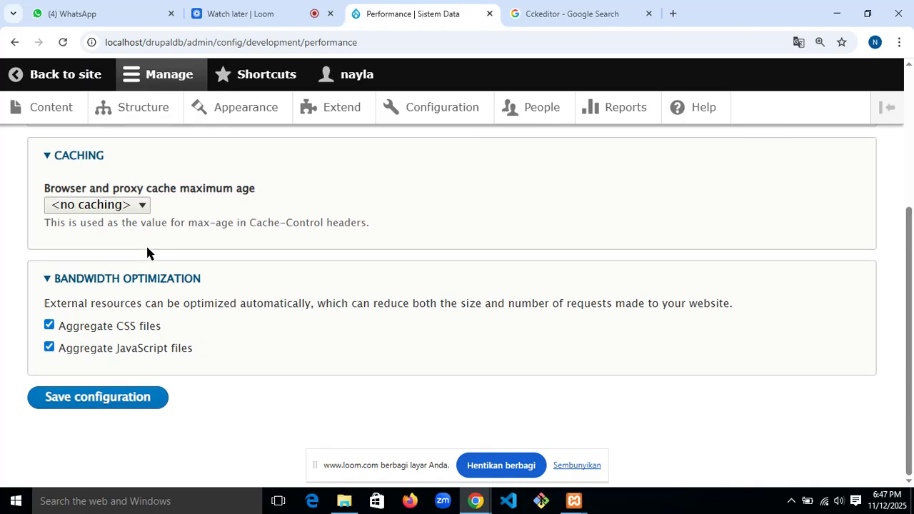
click(107, 404)
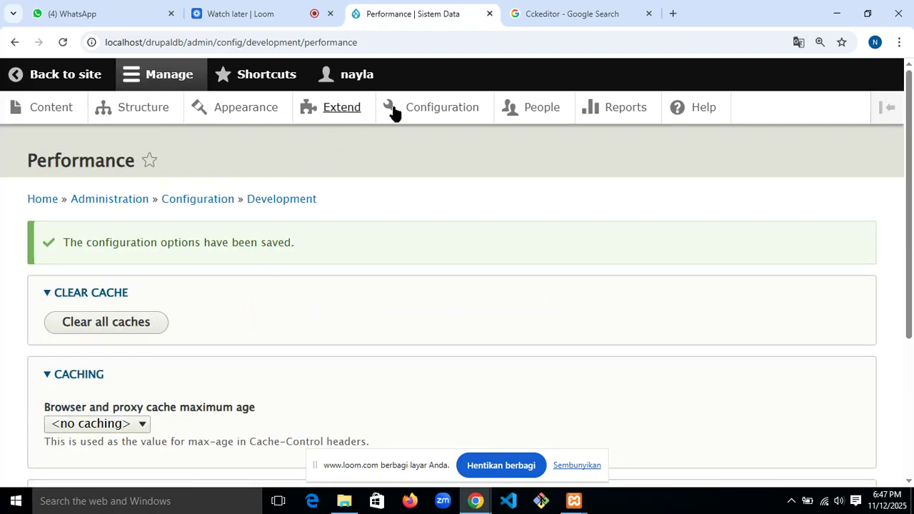
click(402, 112)
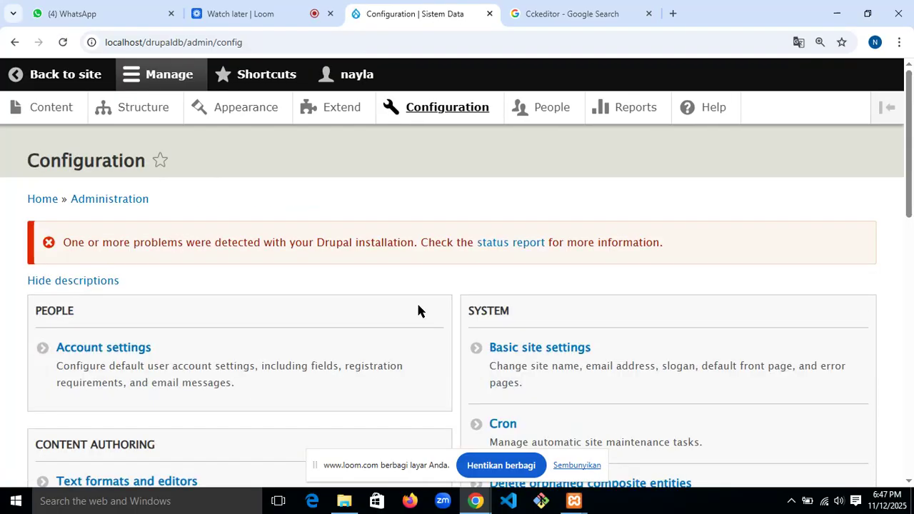
- Open Logging and errors under Development and examine the error message display and database log settings
scroll(418, 306, down, 1)
scroll(419, 311, down, 4)
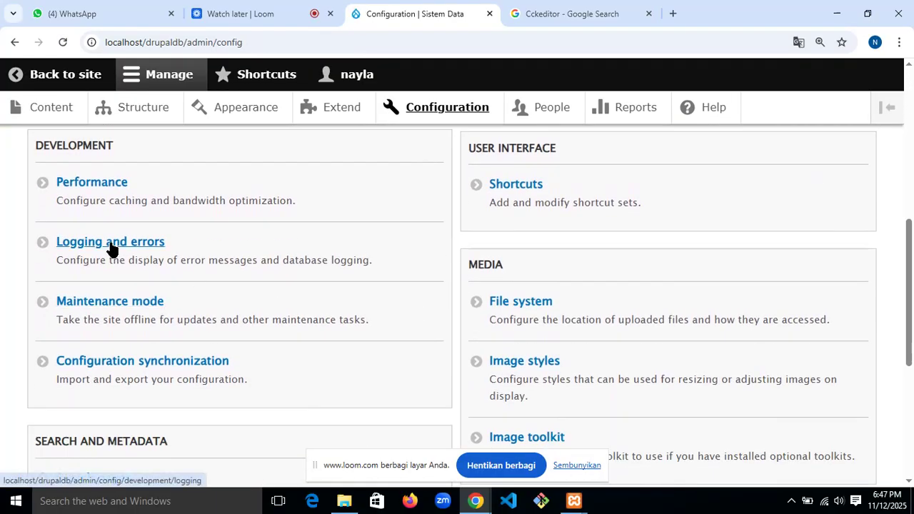
click(111, 245)
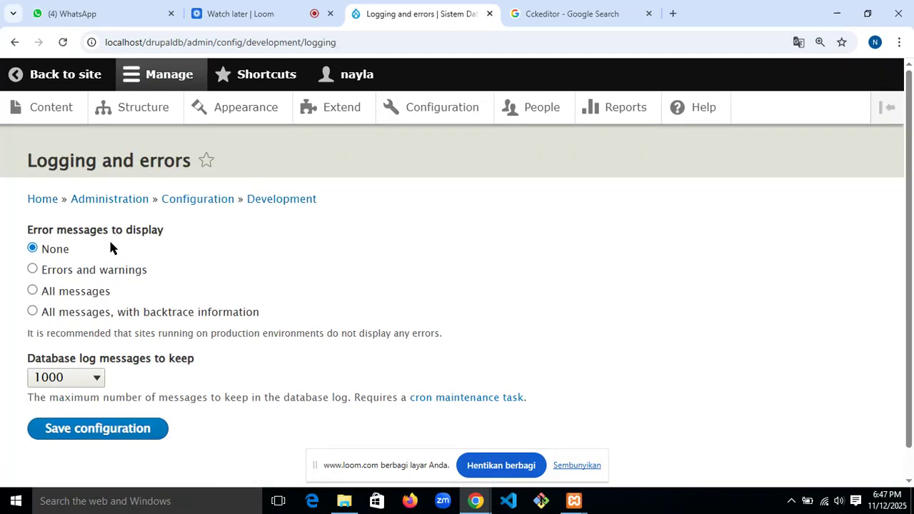
scroll(218, 271, down, 1)
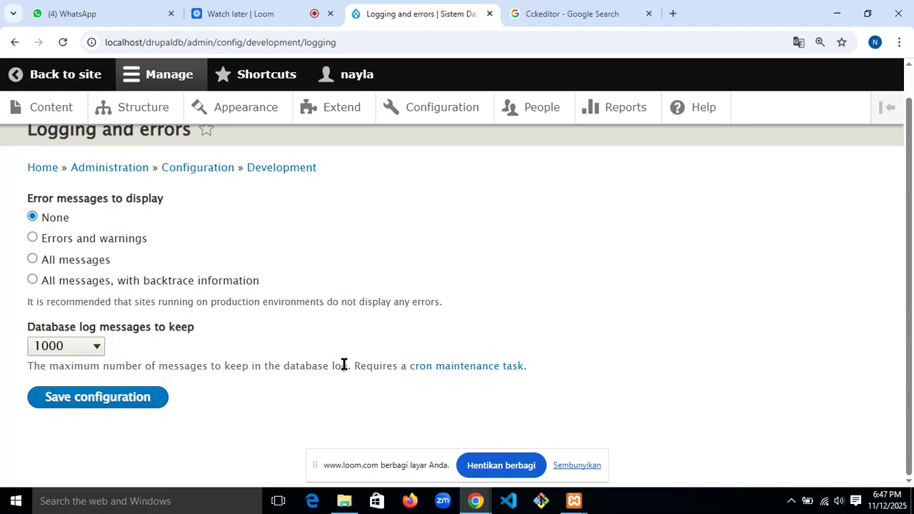
scroll(175, 387, up, 1)
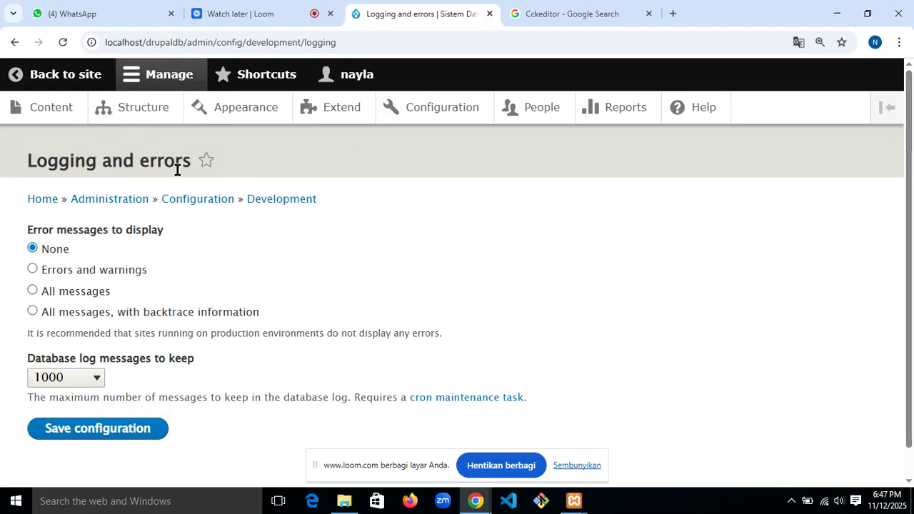
- Return to the Configuration overview, open Maintenance mode and examine the maintenance toggle and visitor message
click(178, 204)
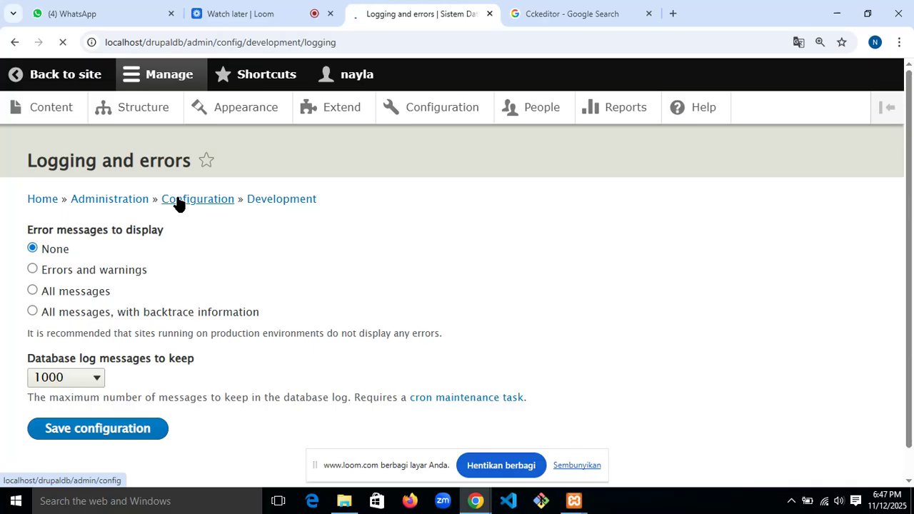
scroll(177, 204, down, 5)
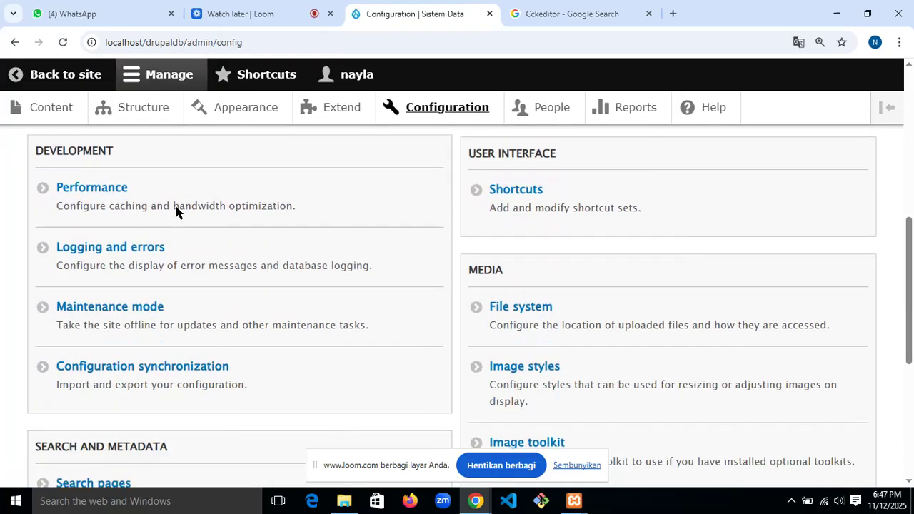
click(111, 311)
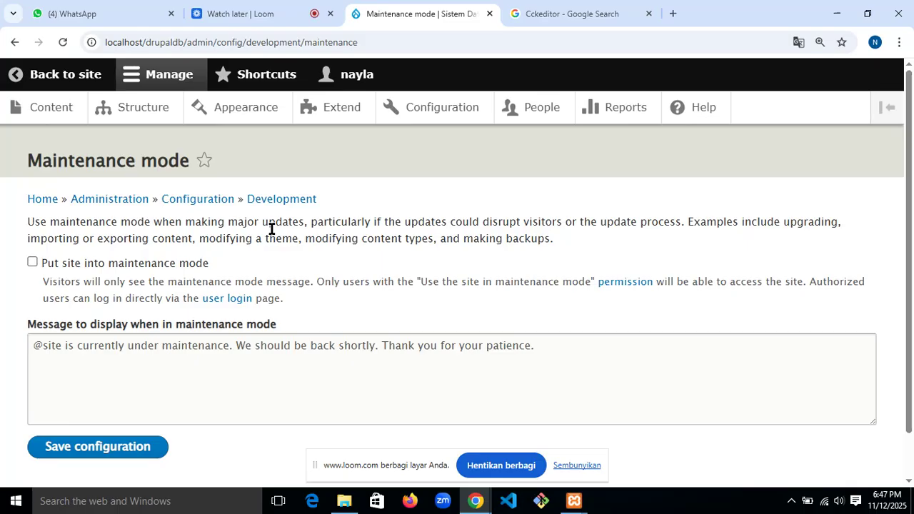
scroll(327, 221, down, 1)
scroll(327, 222, up, 1)
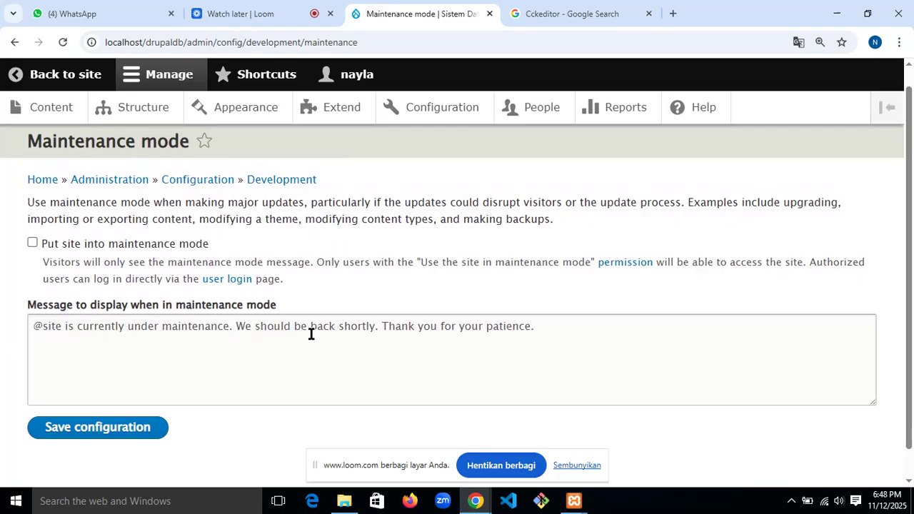
scroll(370, 327, up, 1)
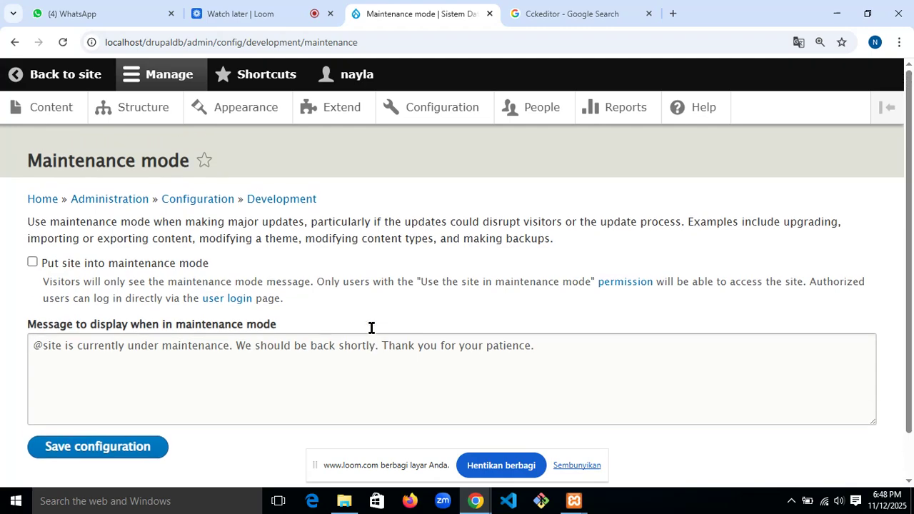
- Return to the Configuration overview, open File system under Media and examine the public, private and temporary paths and download method
click(198, 201)
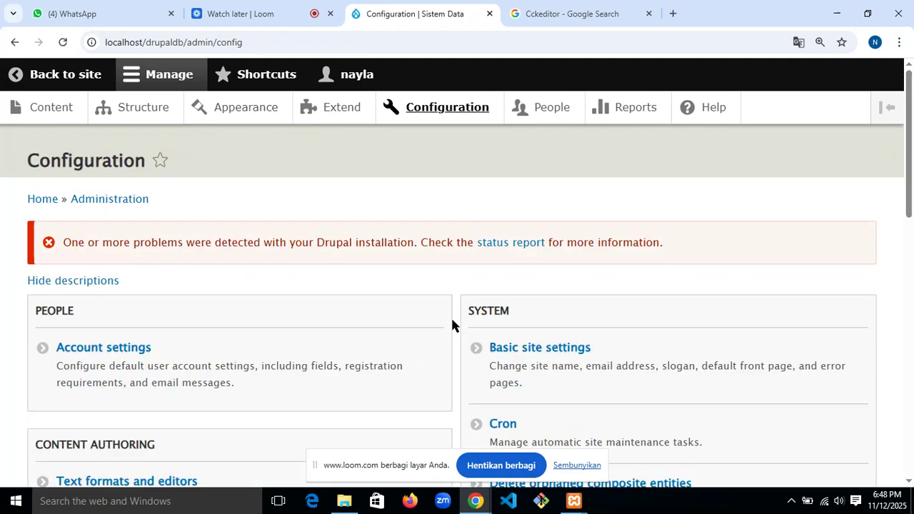
scroll(450, 320, down, 4)
scroll(452, 326, down, 3)
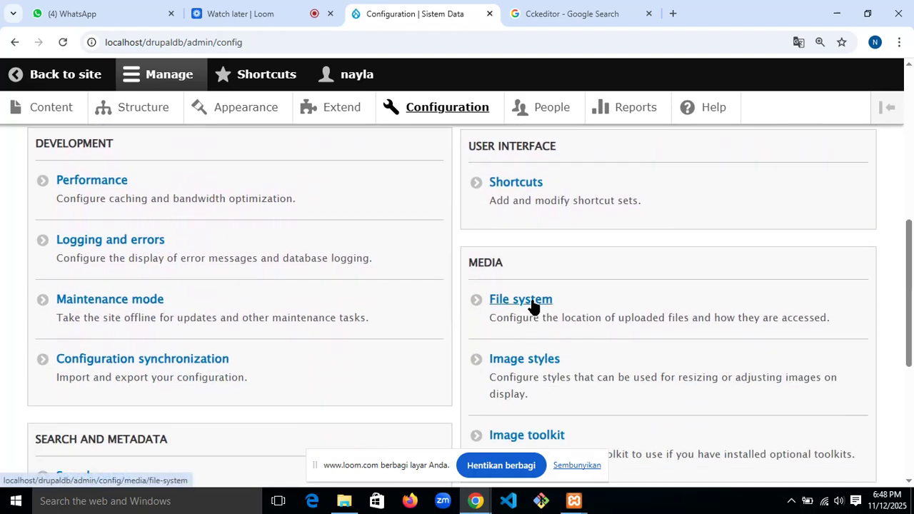
click(531, 301)
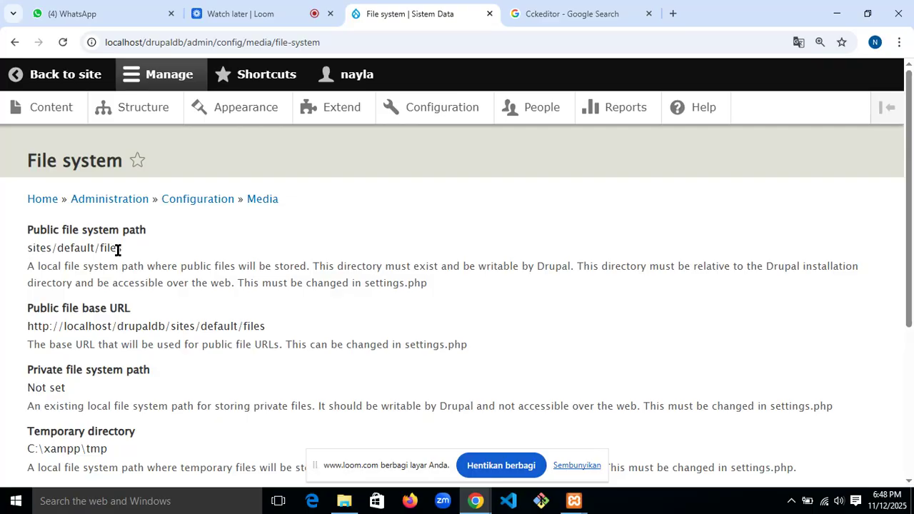
scroll(117, 249, down, 1)
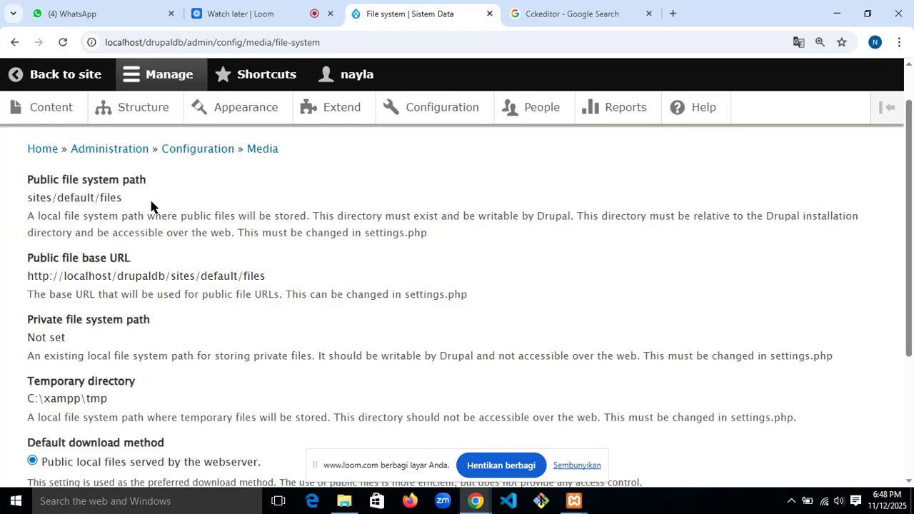
scroll(166, 209, down, 1)
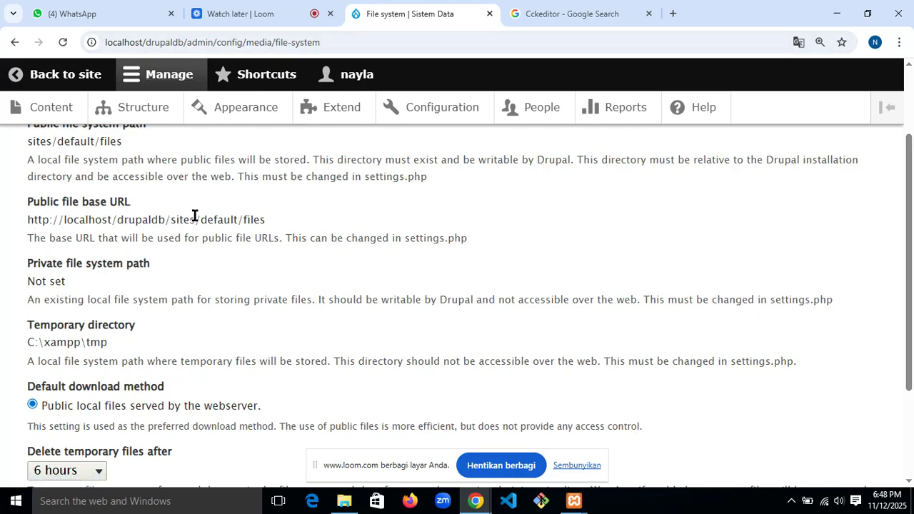
scroll(294, 217, down, 1)
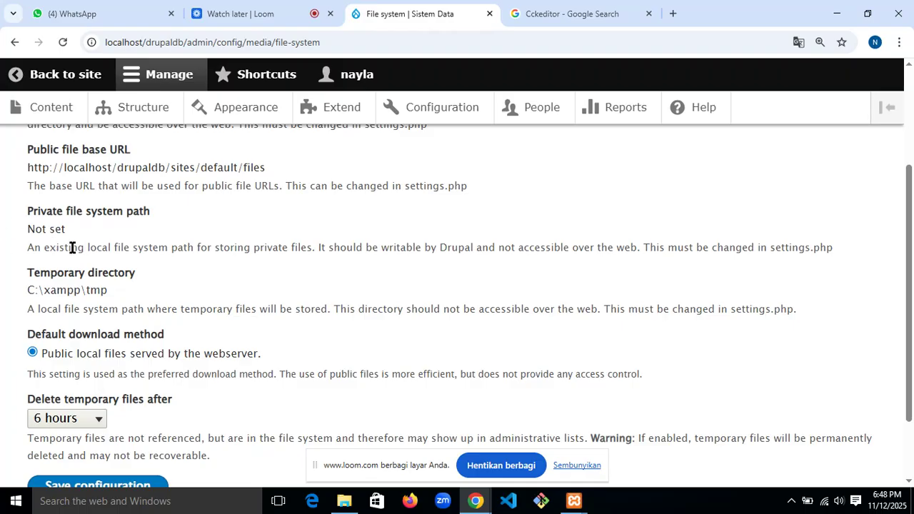
scroll(71, 246, down, 2)
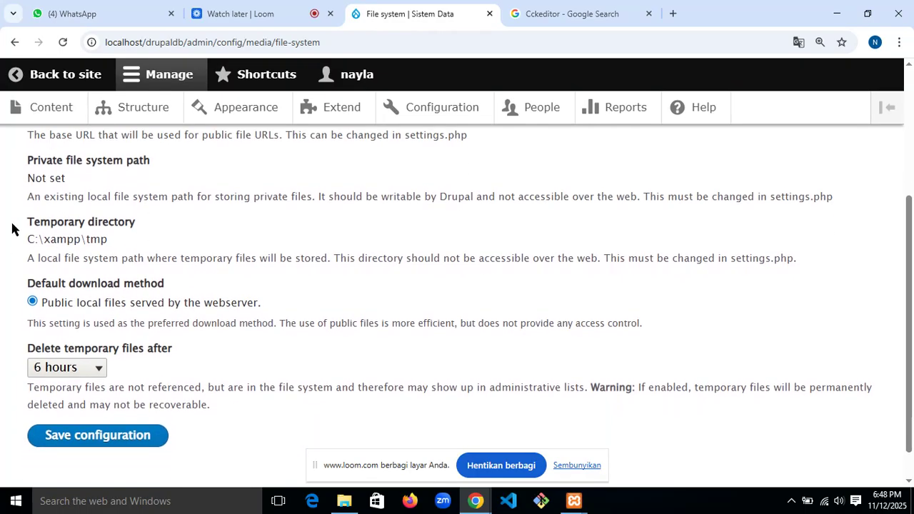
drag(10, 240, 109, 247)
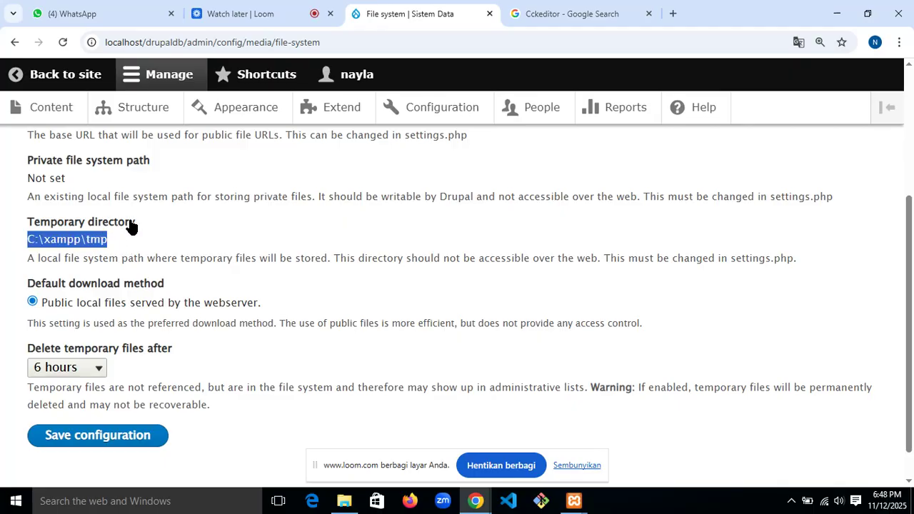
click(128, 221)
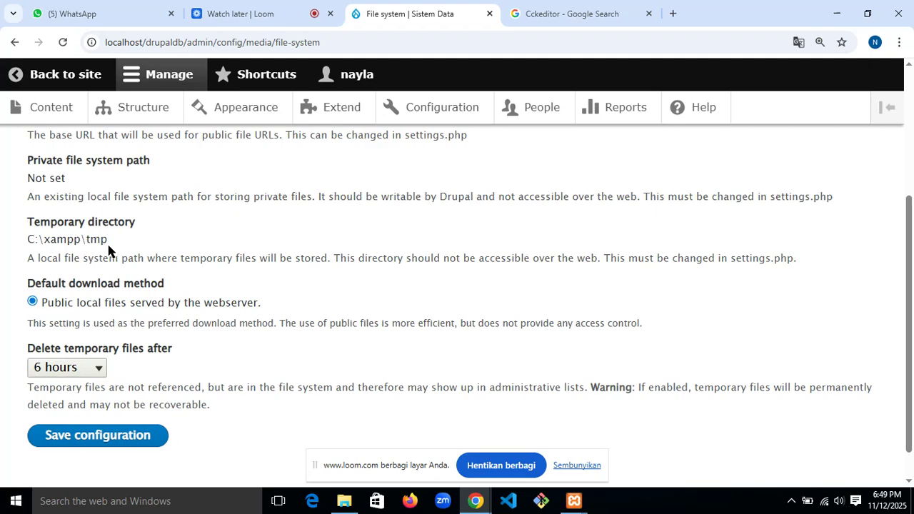
scroll(109, 246, down, 1)
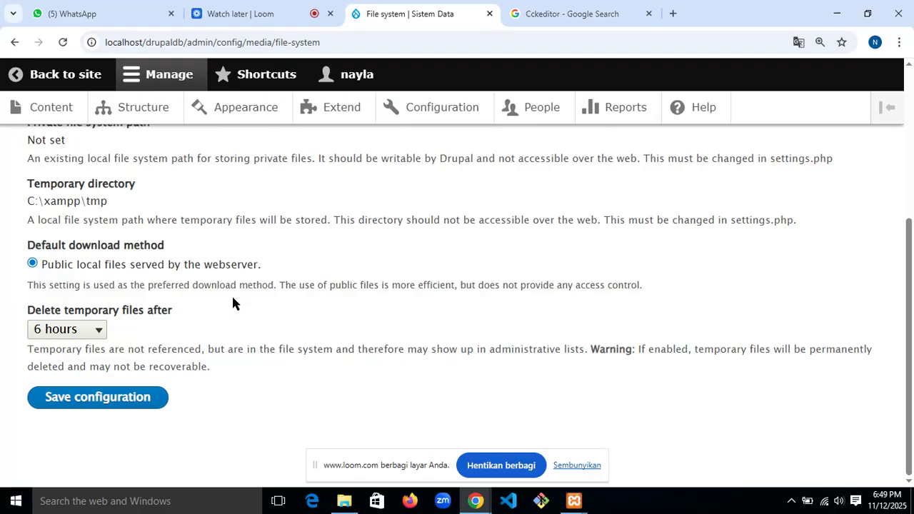
- Review the available intervals for deleting temporary files without choosing a different one
click(89, 333)
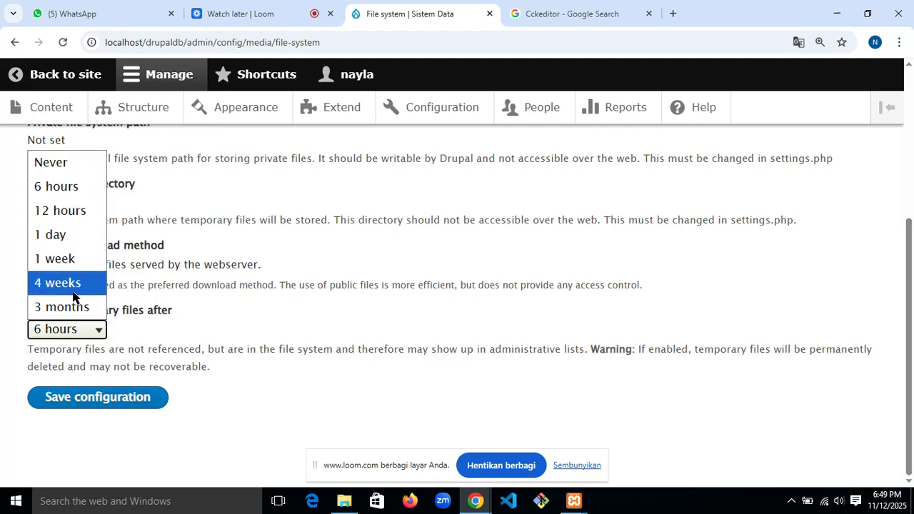
click(187, 305)
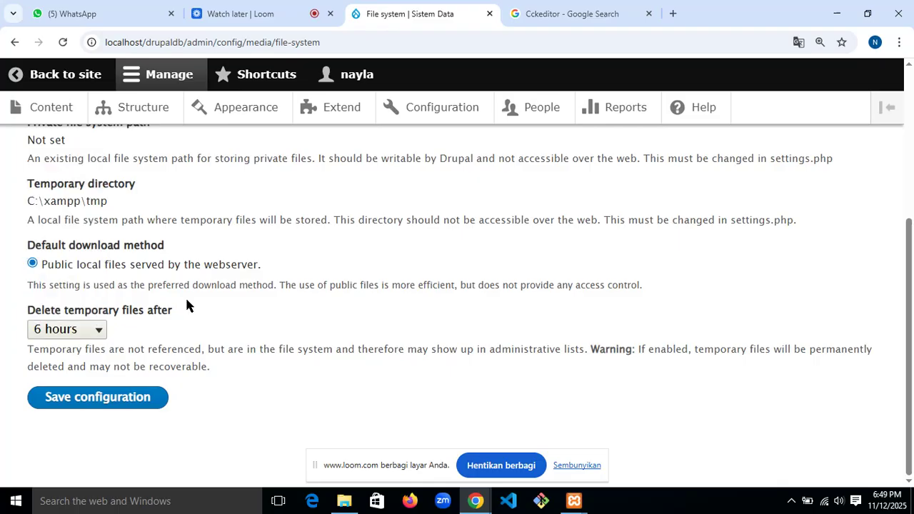
click(91, 331)
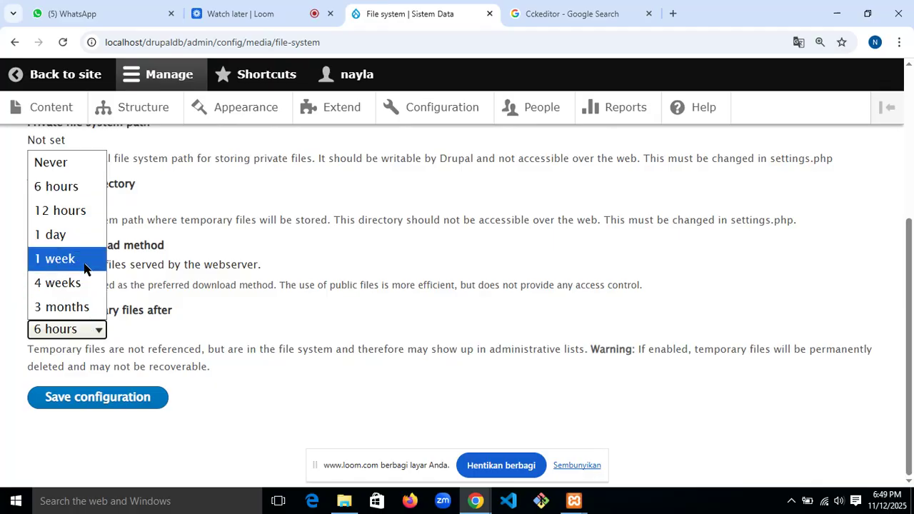
click(315, 269)
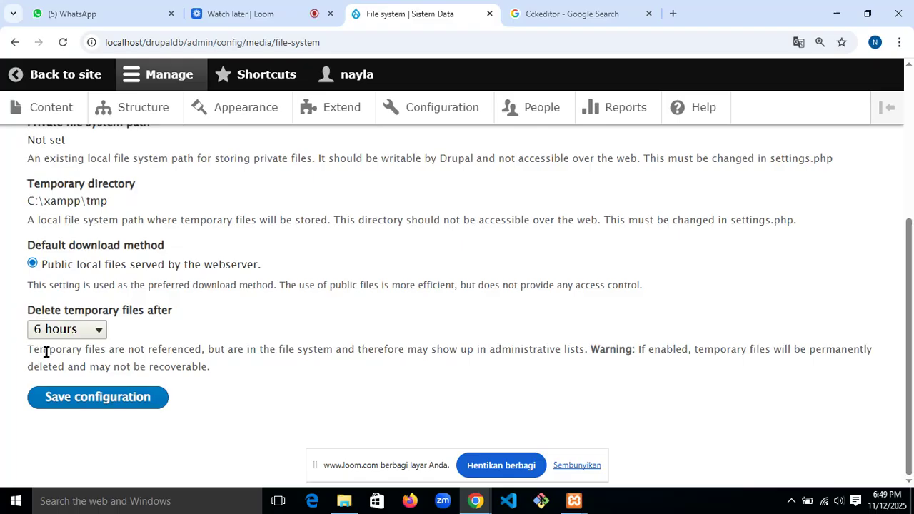
scroll(343, 440, up, 4)
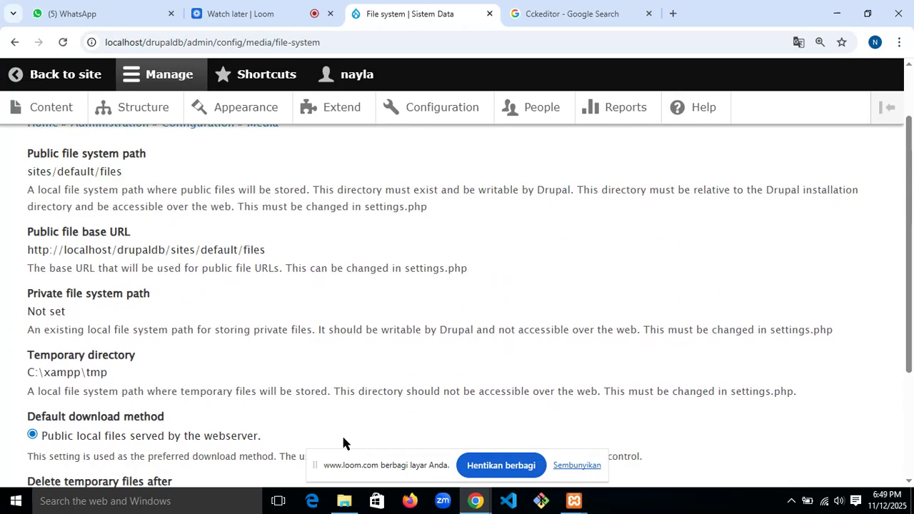
- Return to the Configuration overview, open Image styles under Media and examine the list of defined styles
click(198, 205)
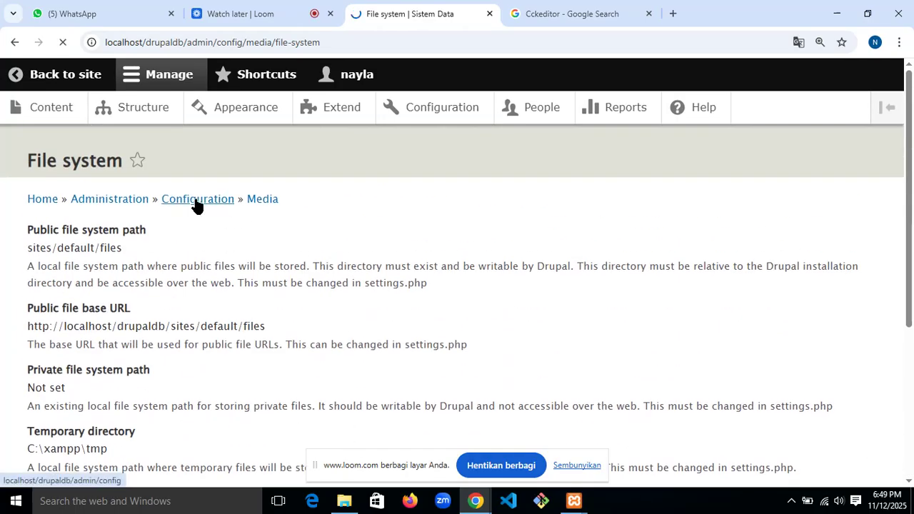
scroll(347, 352, down, 4)
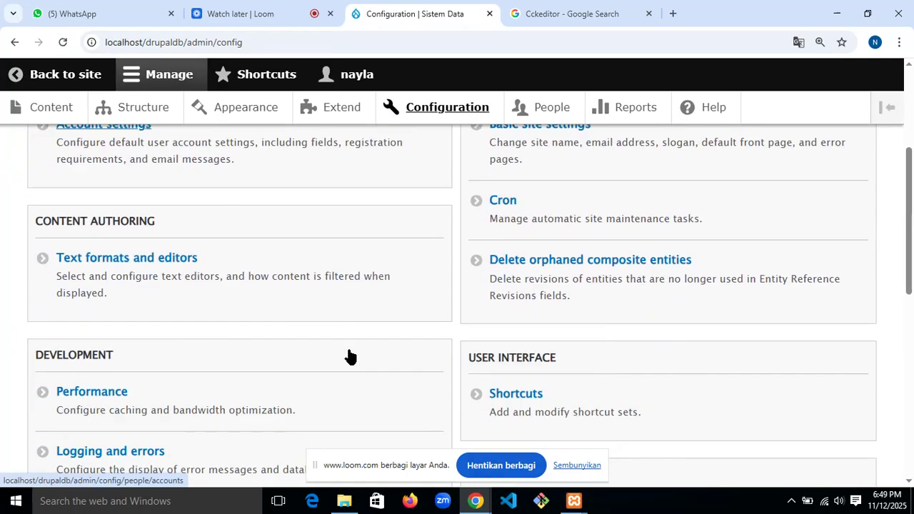
scroll(350, 356, down, 3)
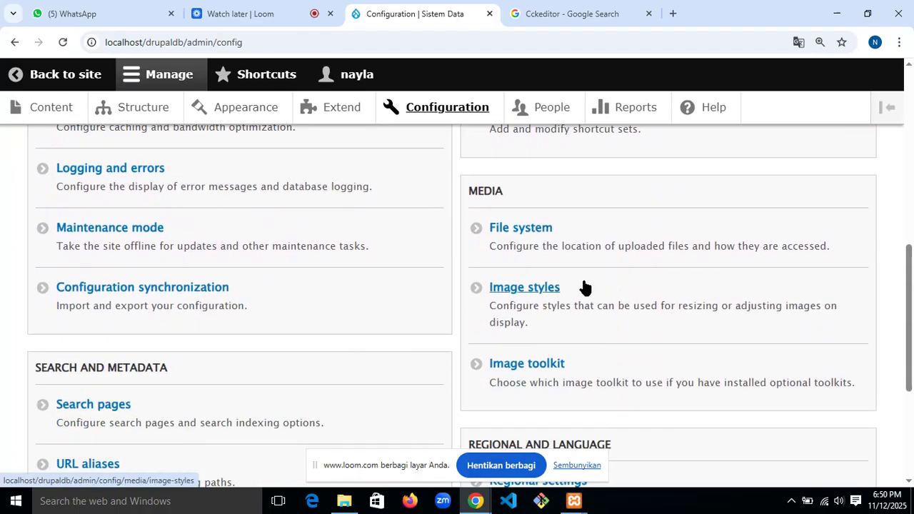
click(503, 290)
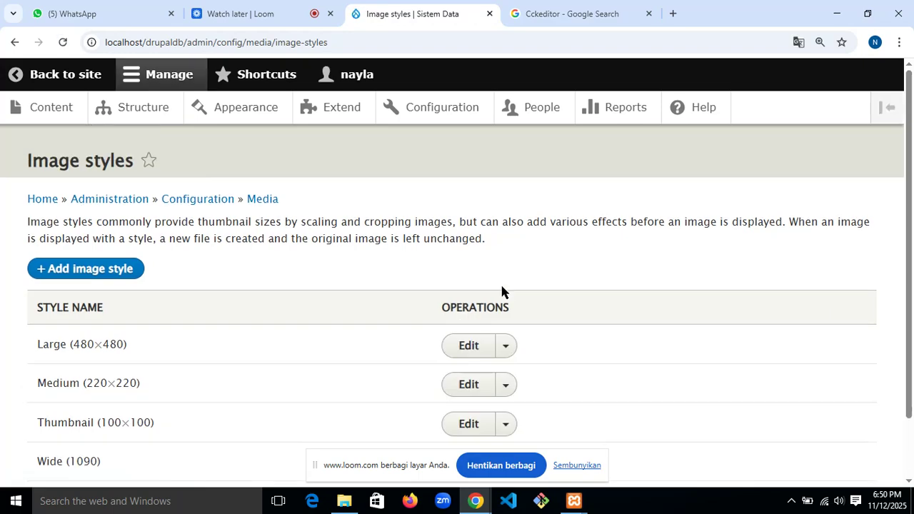
scroll(500, 283, down, 1)
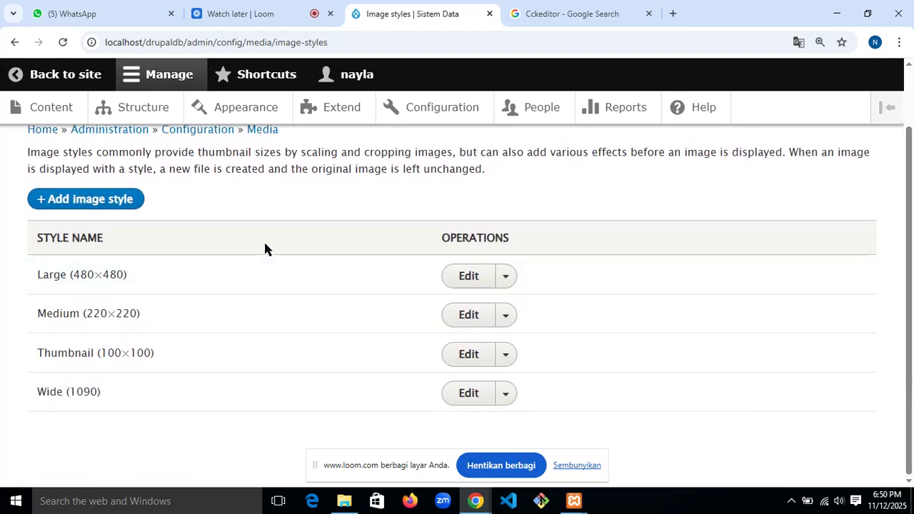
scroll(265, 244, up, 1)
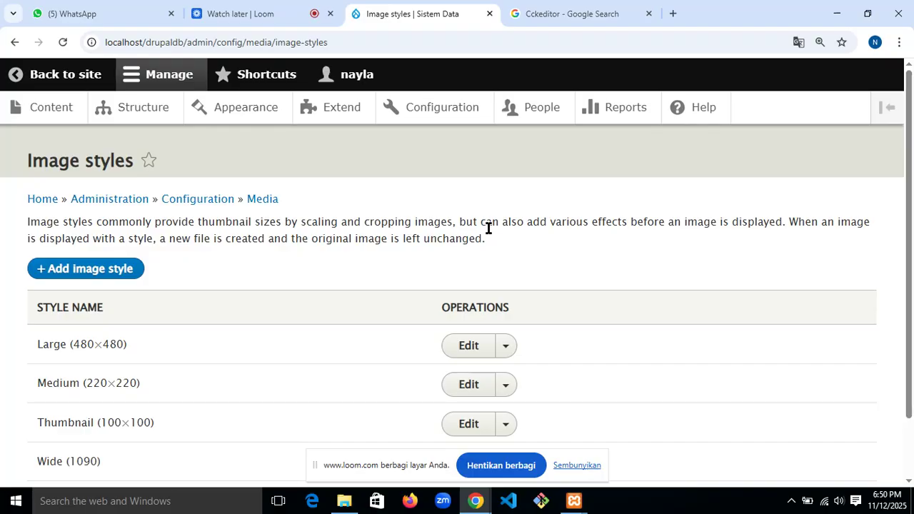
scroll(488, 228, down, 1)
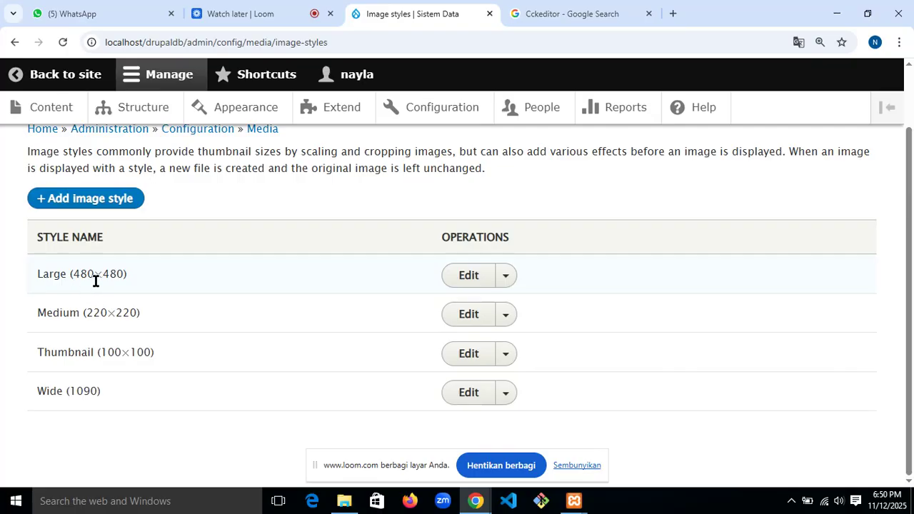
- Open the Large (480×480) image style for editing and view the original sample image at actual size
click(461, 275)
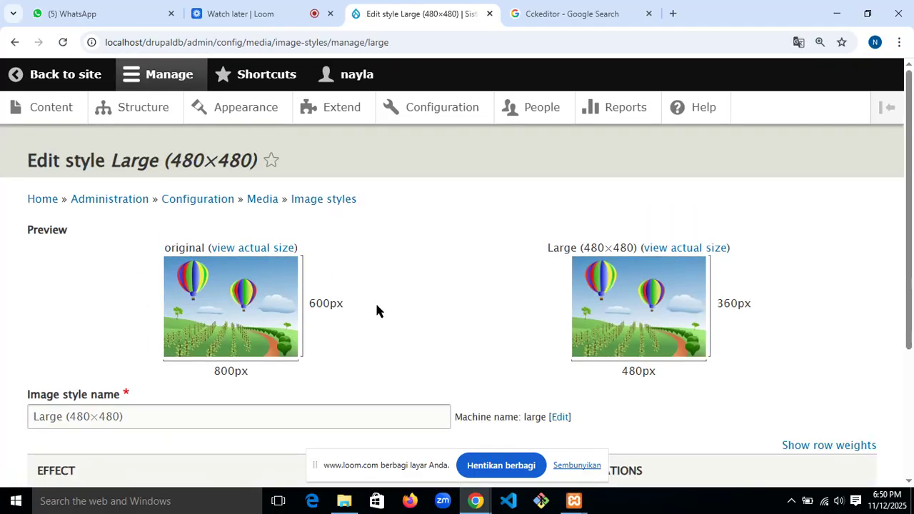
scroll(376, 310, down, 2)
scroll(376, 307, up, 1)
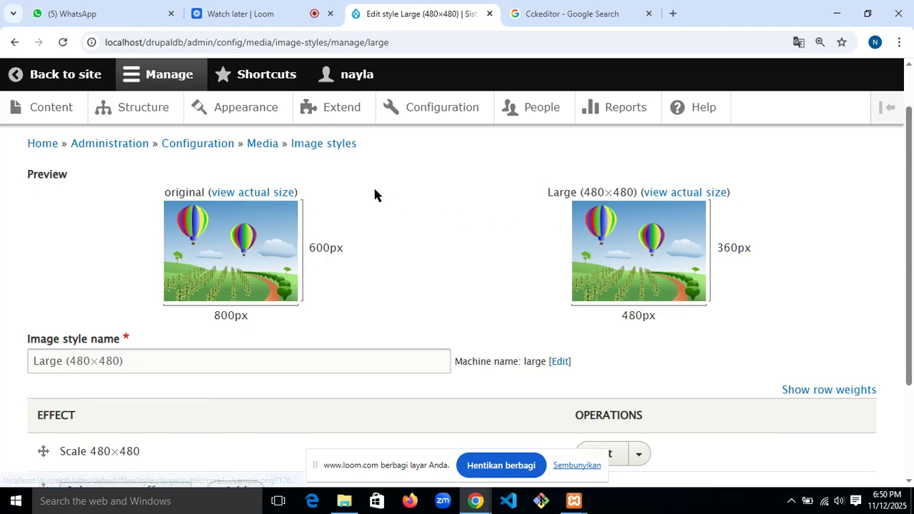
click(224, 193)
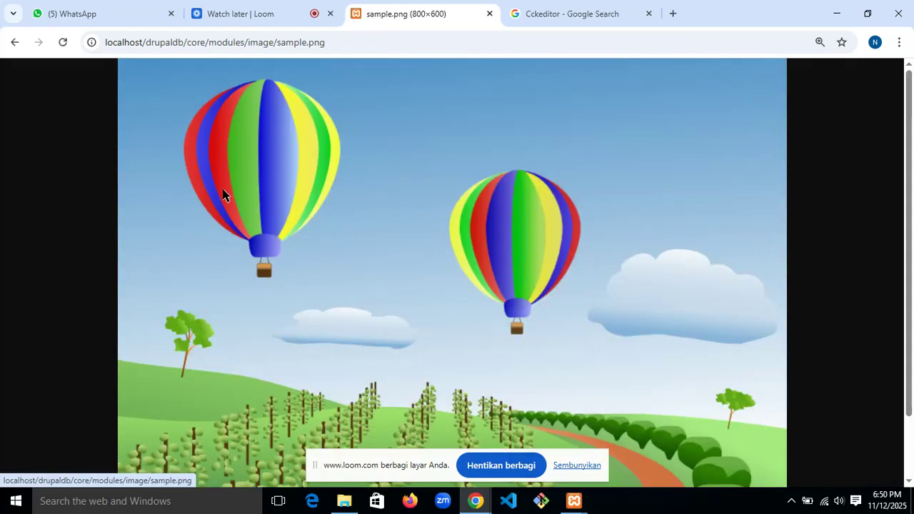
scroll(578, 296, down, 1)
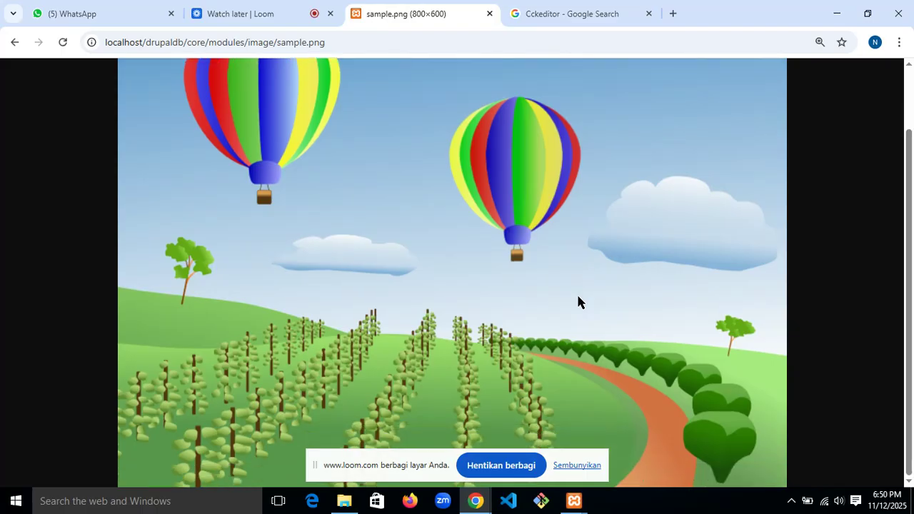
- Return from the sample image to the Large (480×480) style and examine its previews, name and effects
scroll(578, 296, up, 1)
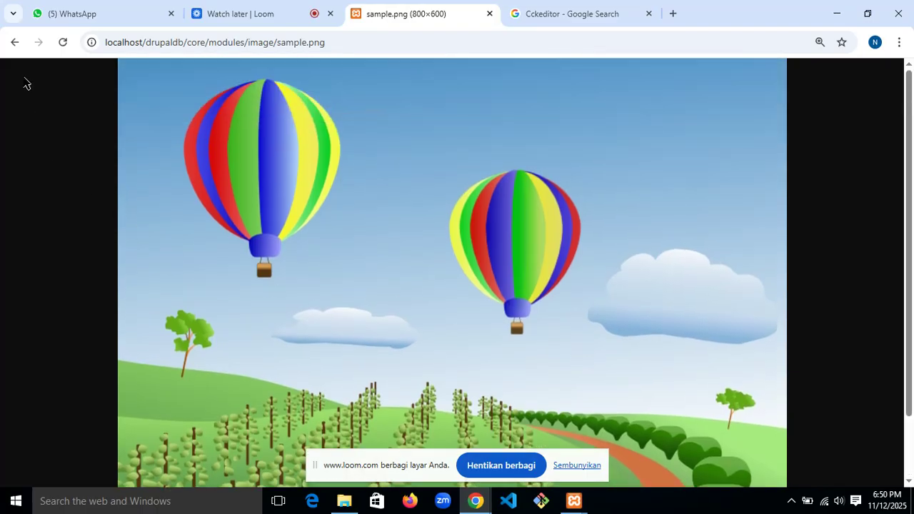
click(15, 43)
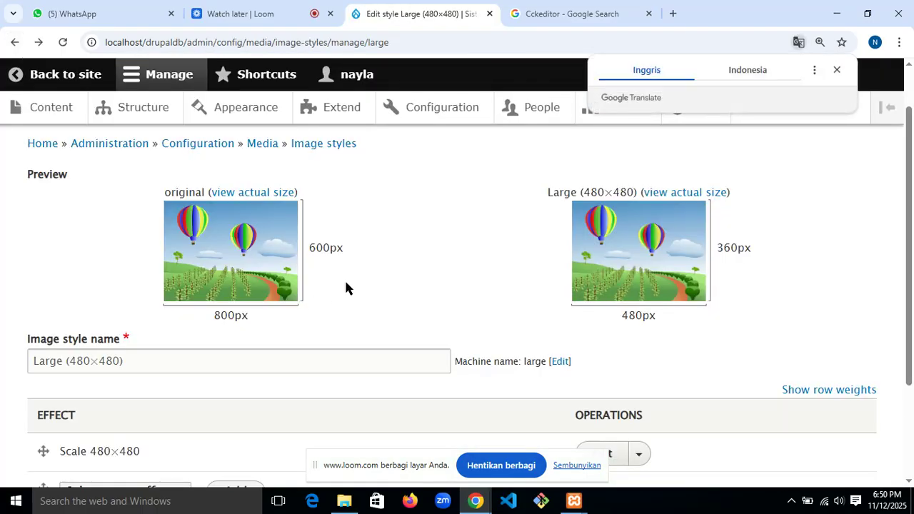
scroll(344, 278, down, 1)
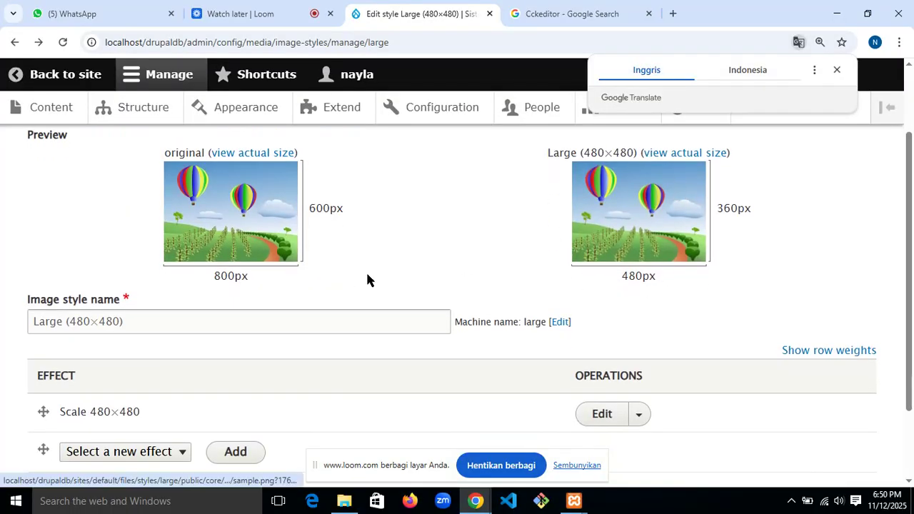
scroll(339, 285, down, 2)
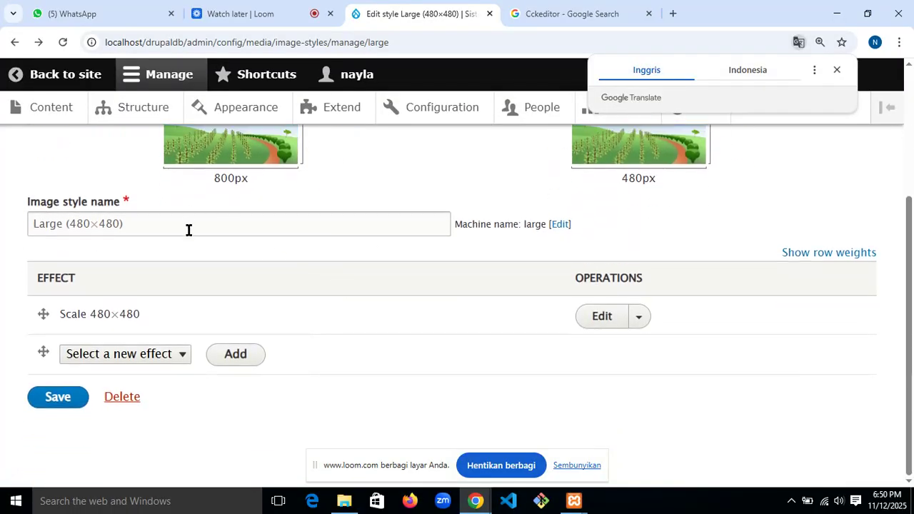
- Review the image style name and the available new effects of the Large (480×480) style without changing anything
click(189, 229)
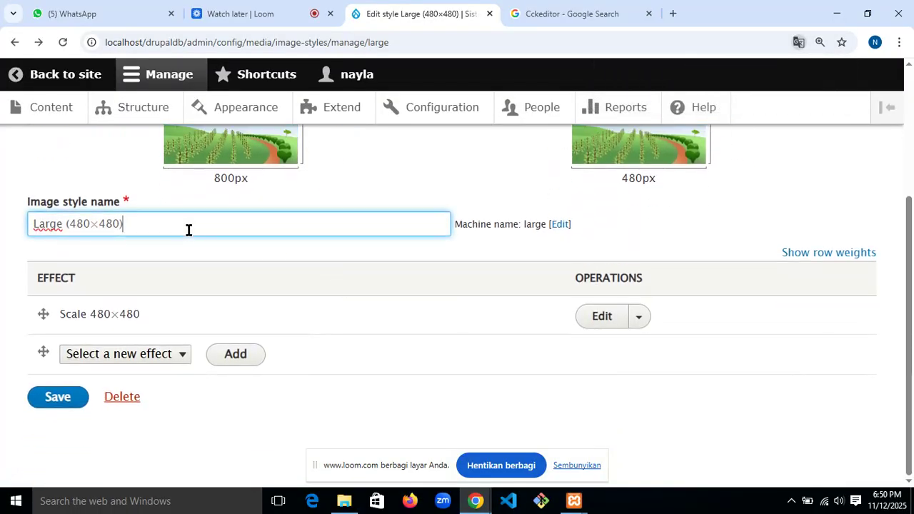
drag(143, 224, 28, 226)
click(138, 220)
click(139, 353)
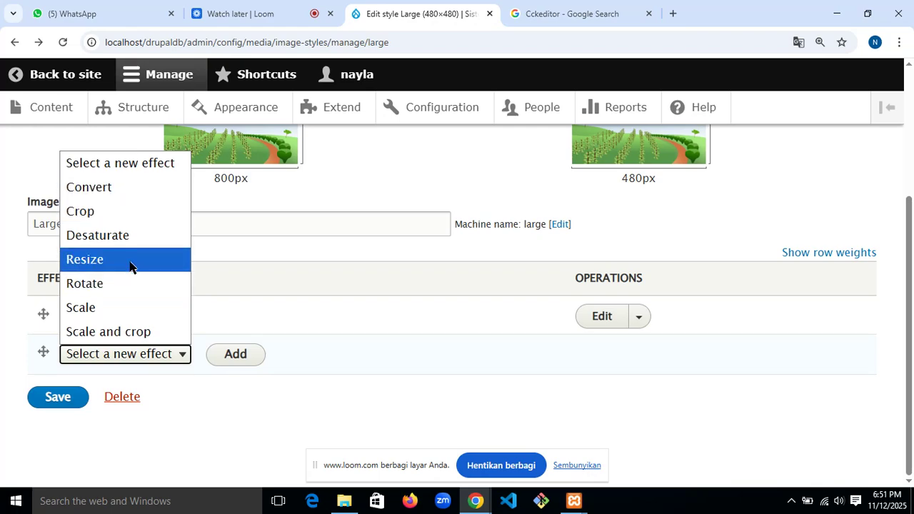
click(224, 305)
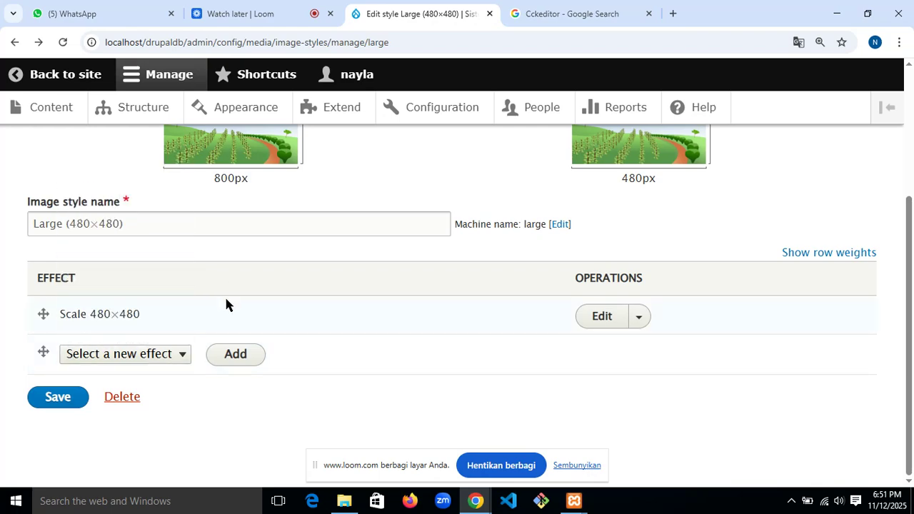
- Return to the Configuration overview and open Image toolkit under Media
scroll(224, 304, up, 3)
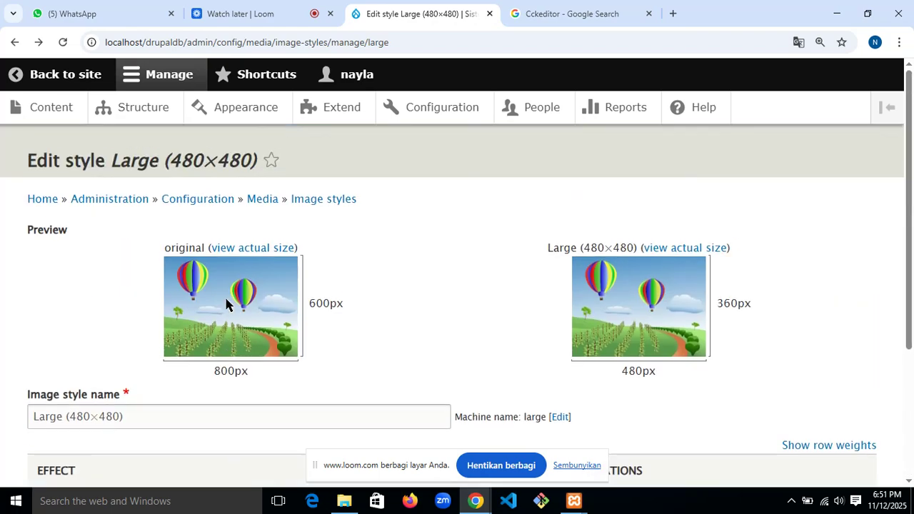
click(210, 204)
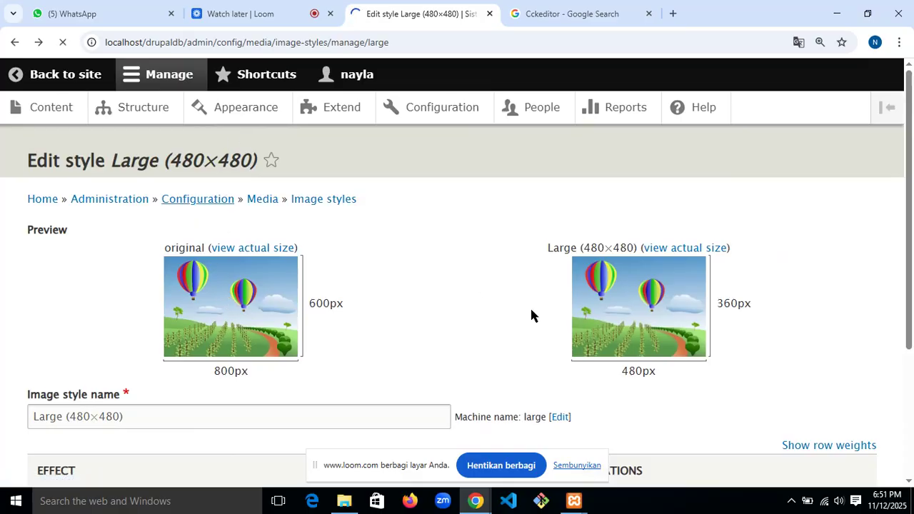
scroll(531, 315, down, 5)
scroll(531, 315, down, 2)
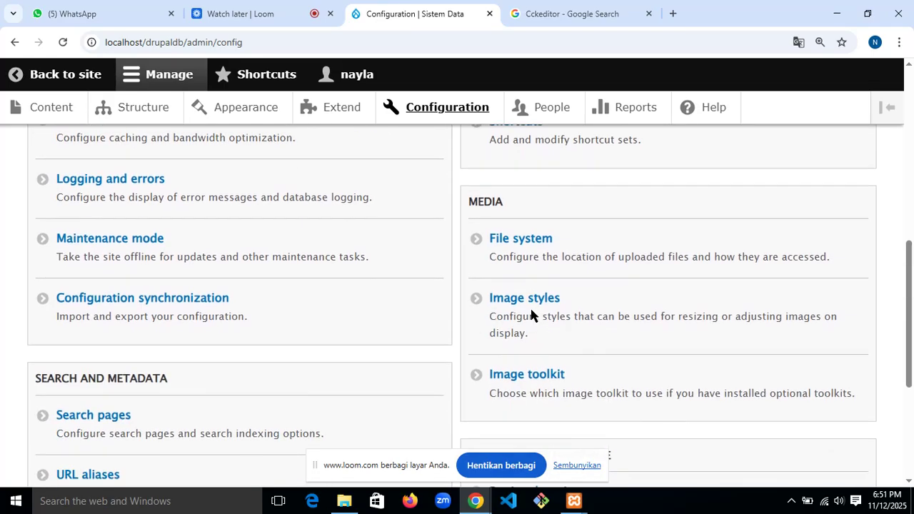
click(522, 381)
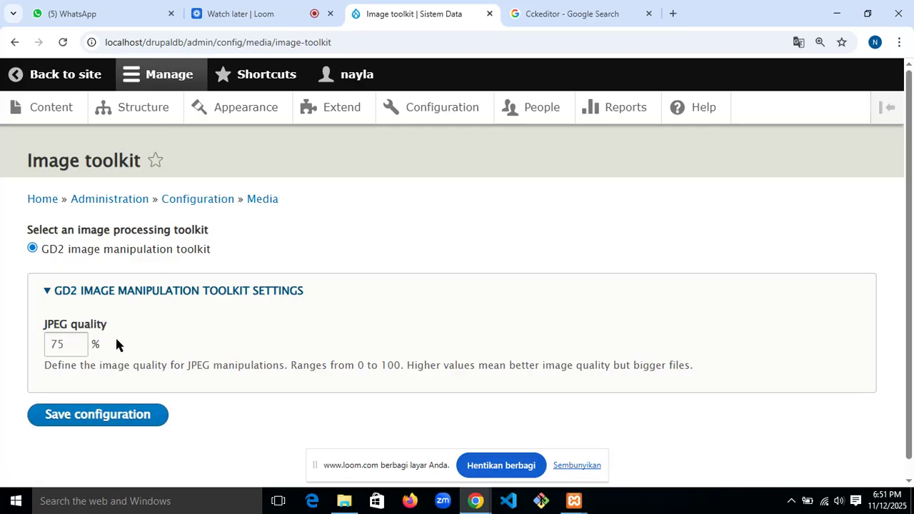
- Try a JPEG quality of 80% for the GD2 image manipulation toolkit without saving the configuration
click(69, 350)
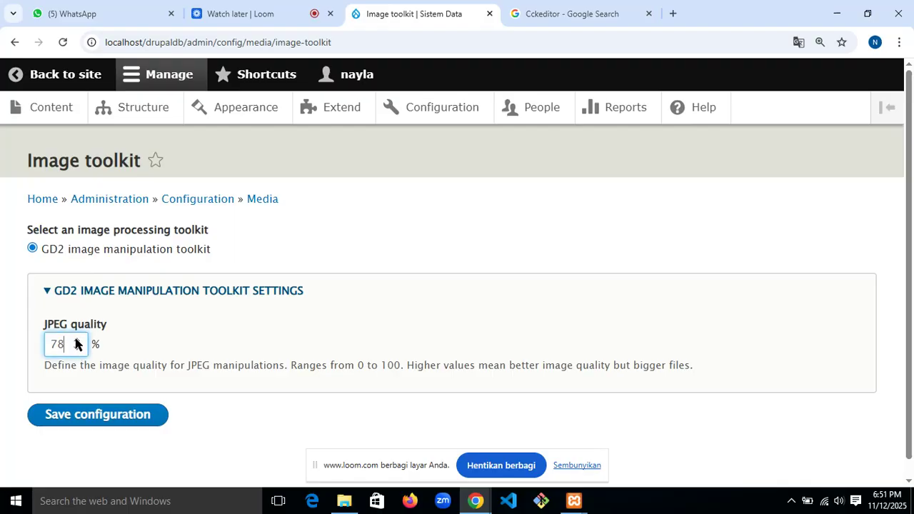
click(77, 342)
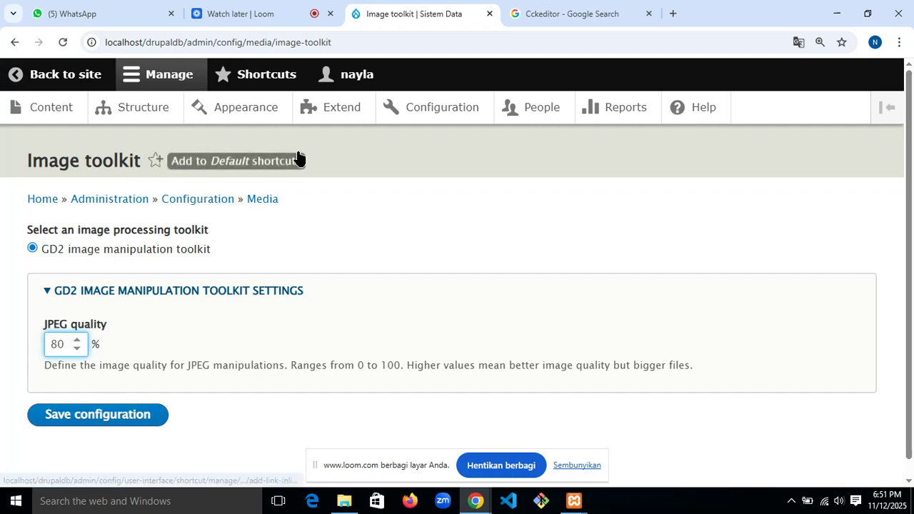
- Return to the Configuration overview, open Regional settings and examine the default country, first day of week and time zone options
click(211, 203)
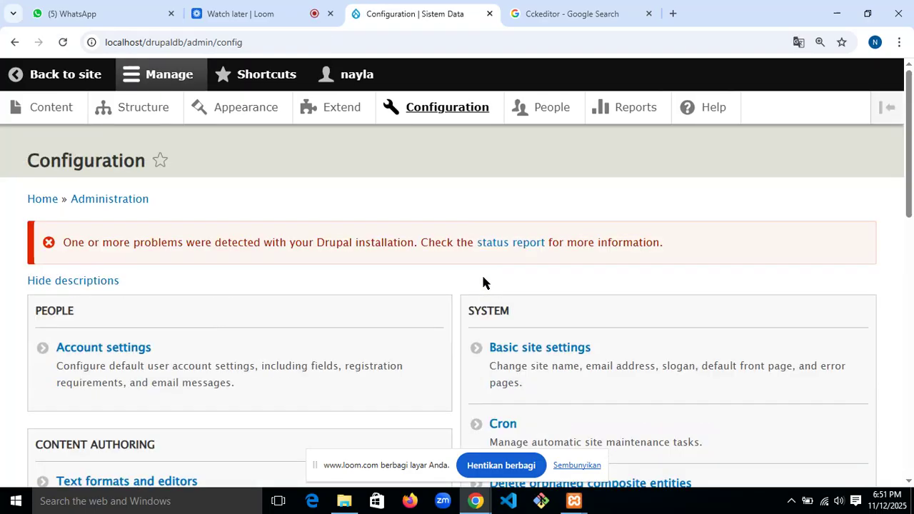
scroll(483, 282, down, 6)
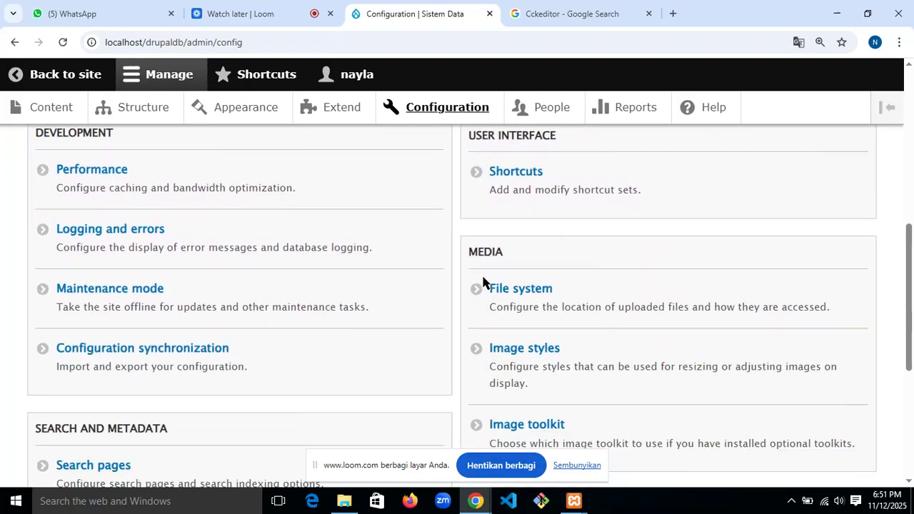
scroll(483, 283, down, 4)
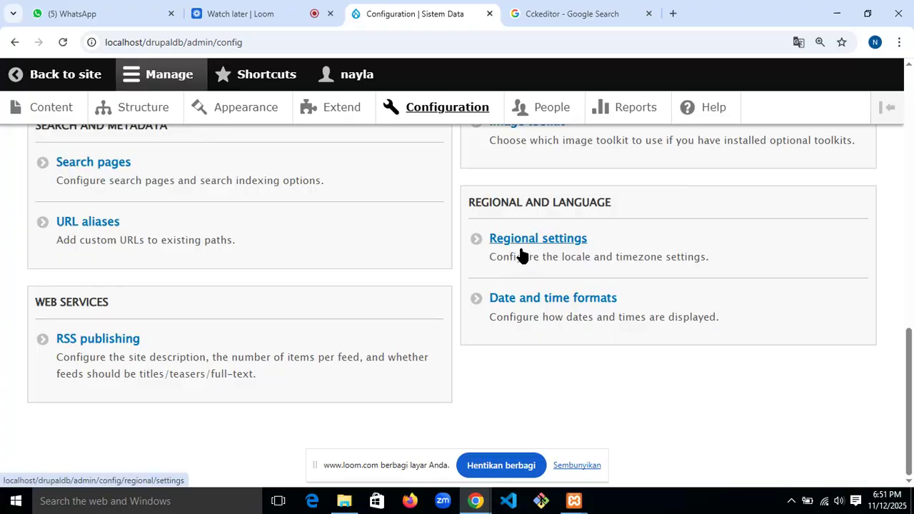
click(522, 256)
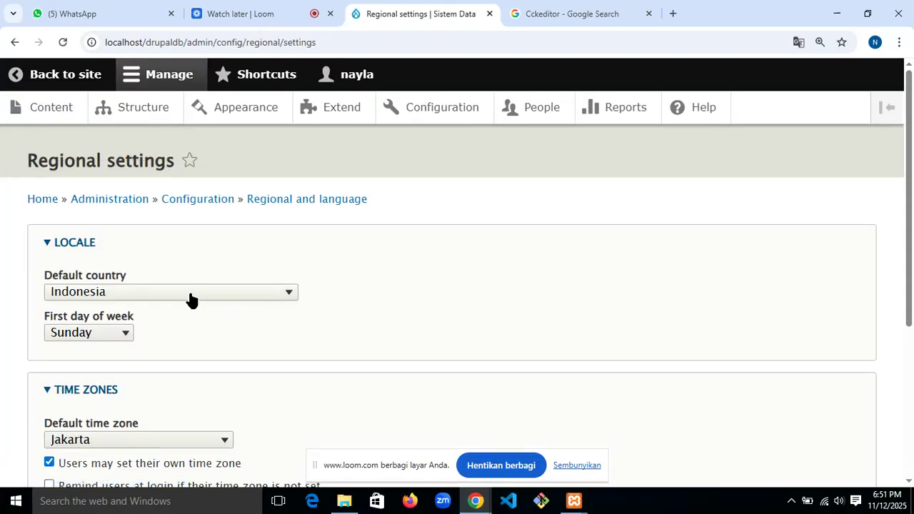
scroll(190, 299, down, 2)
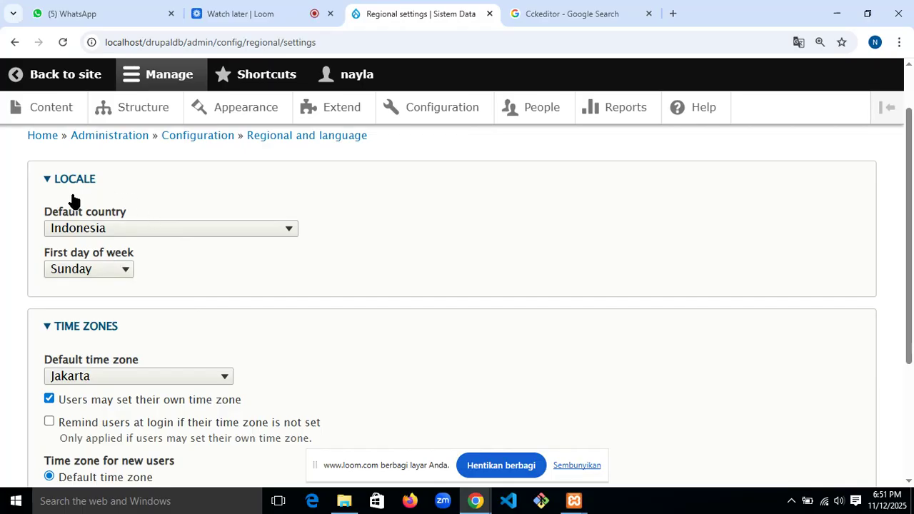
scroll(59, 230, down, 2)
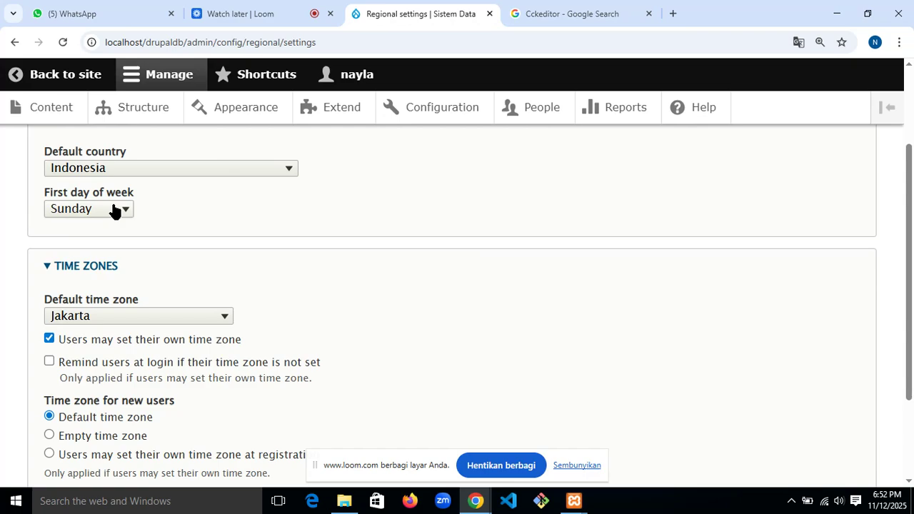
scroll(114, 210, down, 2)
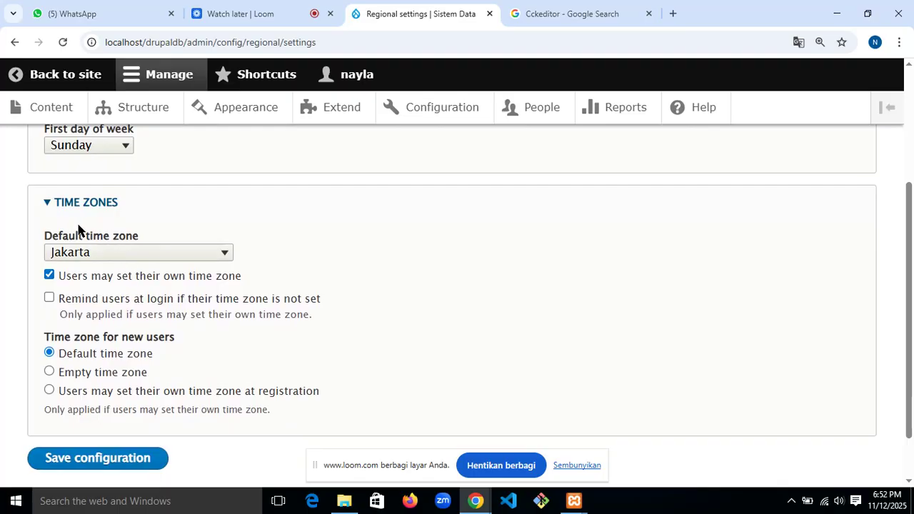
- Browse the available default time zones without choosing a different one
click(76, 251)
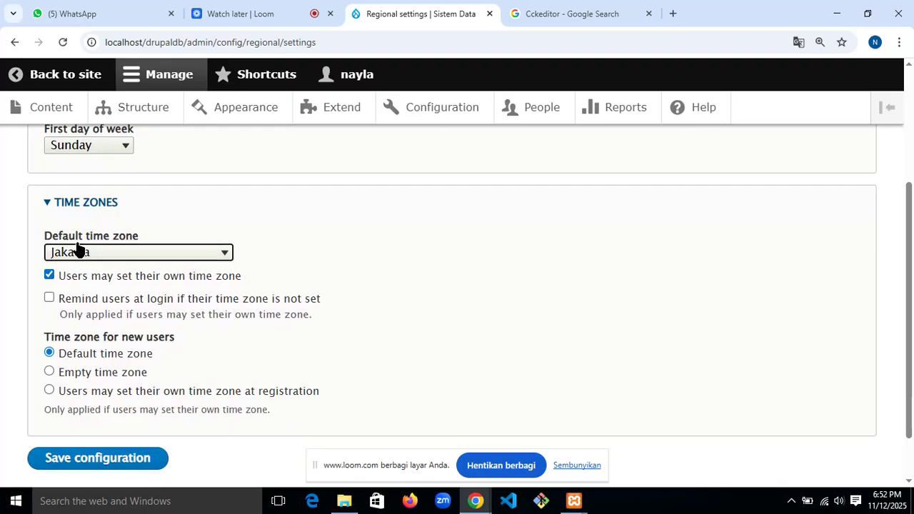
click(205, 256)
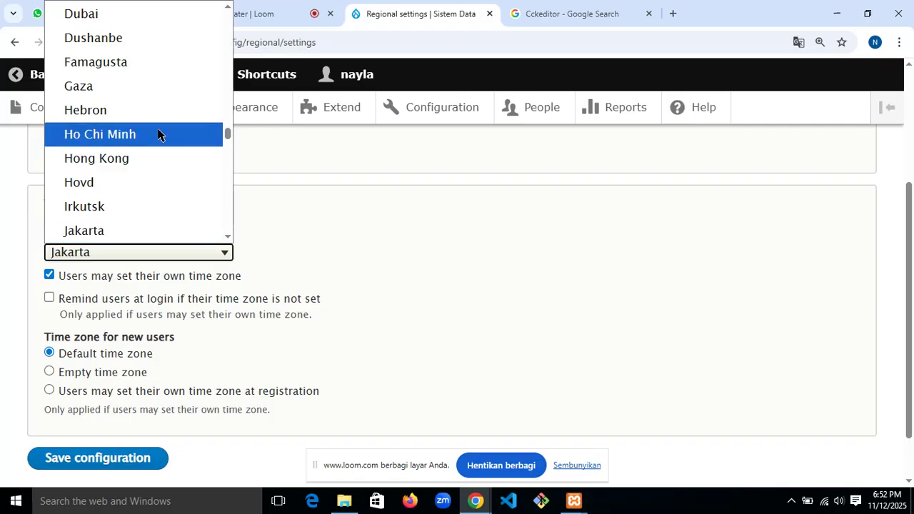
scroll(158, 134, down, 5)
scroll(158, 134, up, 13)
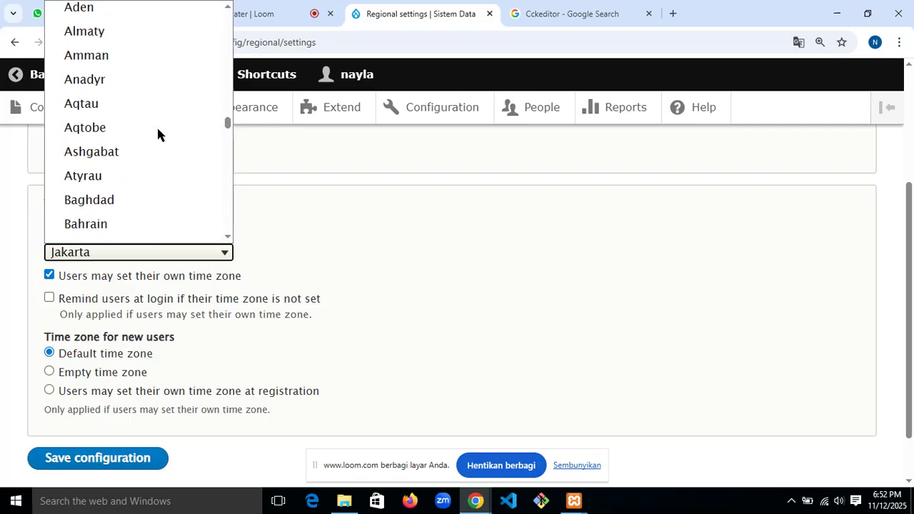
scroll(157, 135, down, 12)
scroll(158, 134, down, 2)
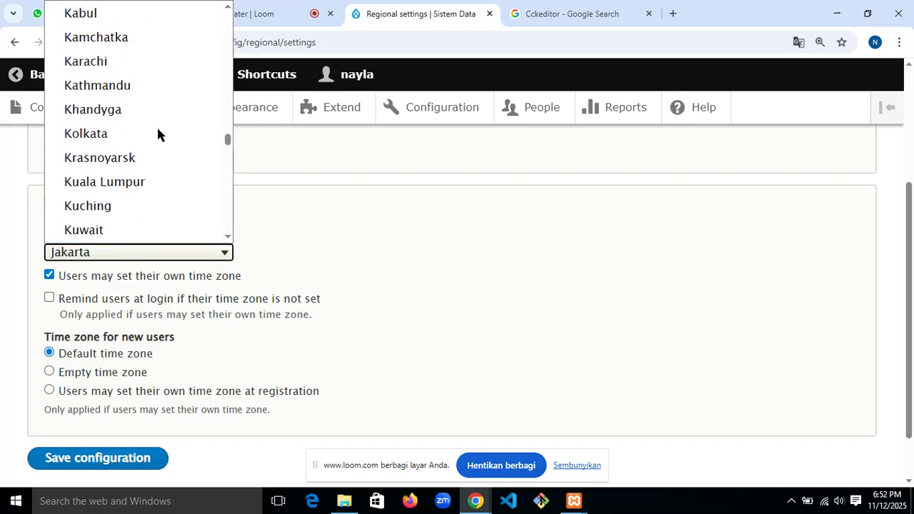
scroll(157, 135, up, 3)
click(384, 226)
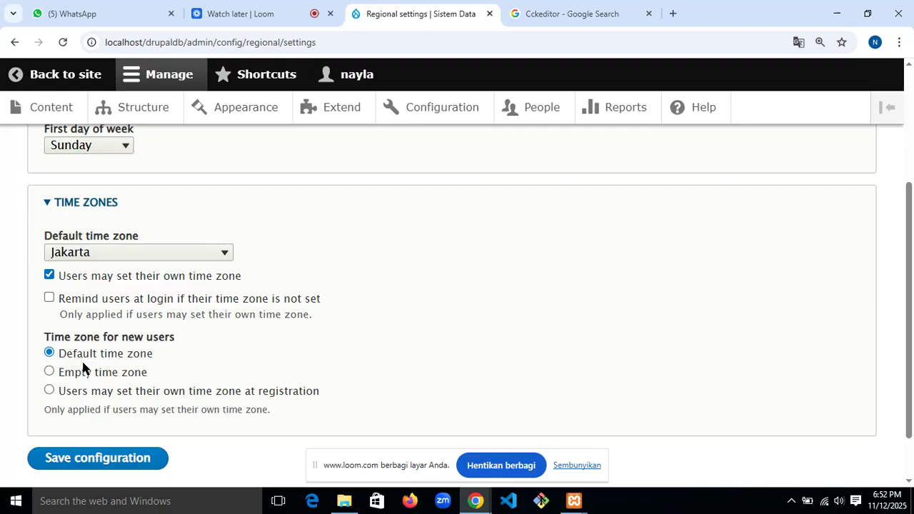
- Examine the time zone options for new users and recheck the locale settings on the Regional settings page
scroll(59, 353, down, 1)
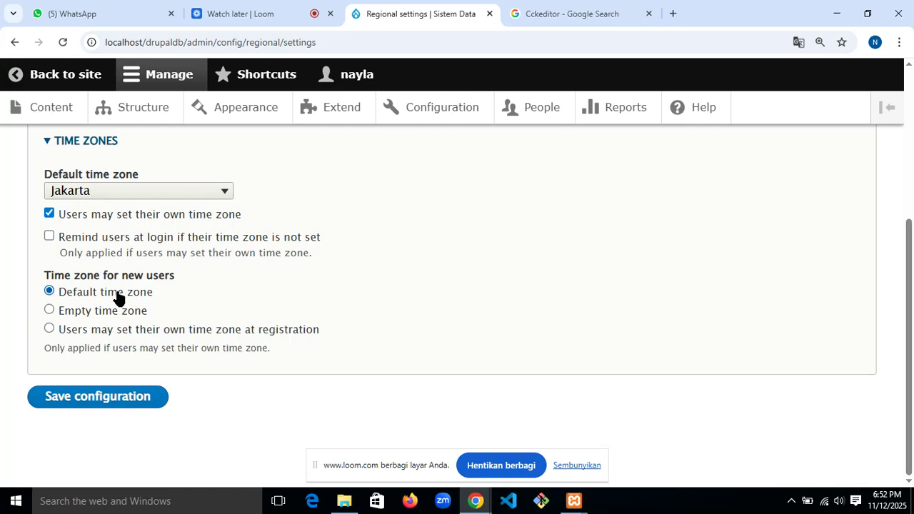
scroll(162, 317, up, 2)
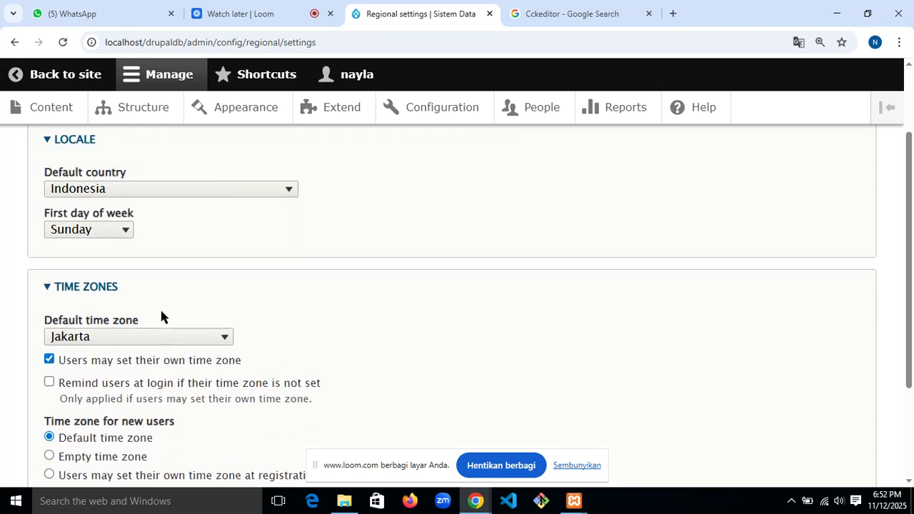
scroll(162, 317, down, 2)
scroll(131, 183, up, 2)
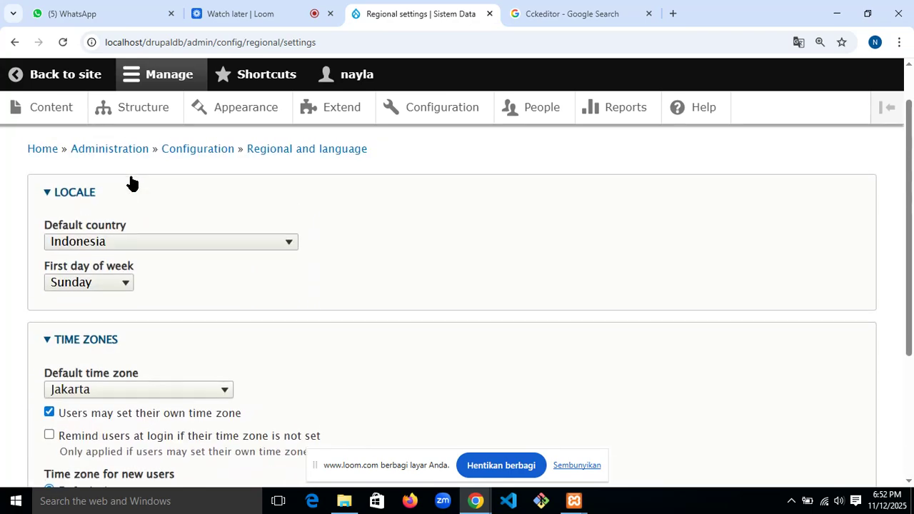
scroll(131, 182, down, 2)
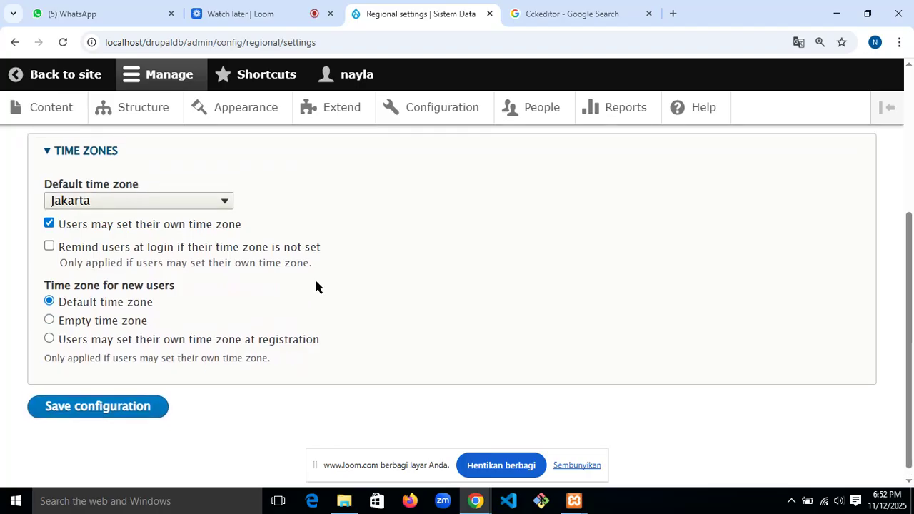
- Return to the Configuration overview, open Date and time formats and examine the defined formats and their patterns
scroll(314, 277, up, 3)
click(195, 201)
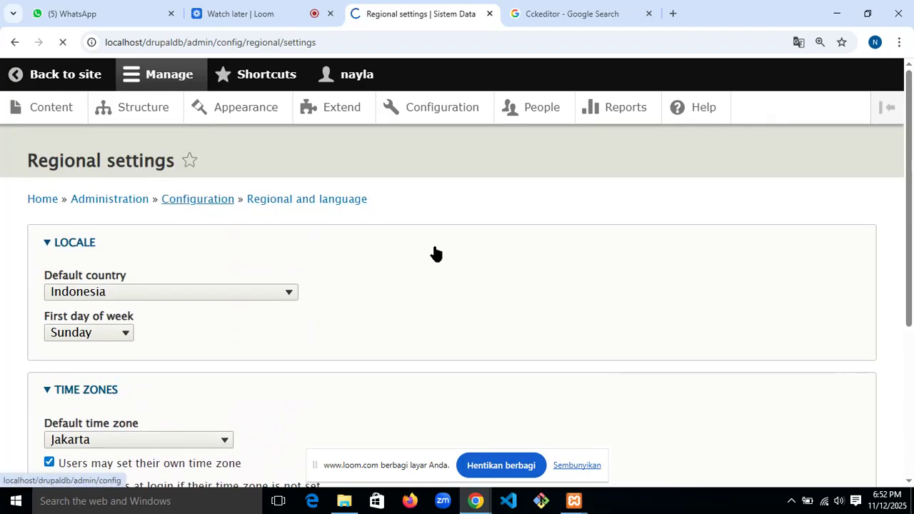
scroll(478, 281, down, 10)
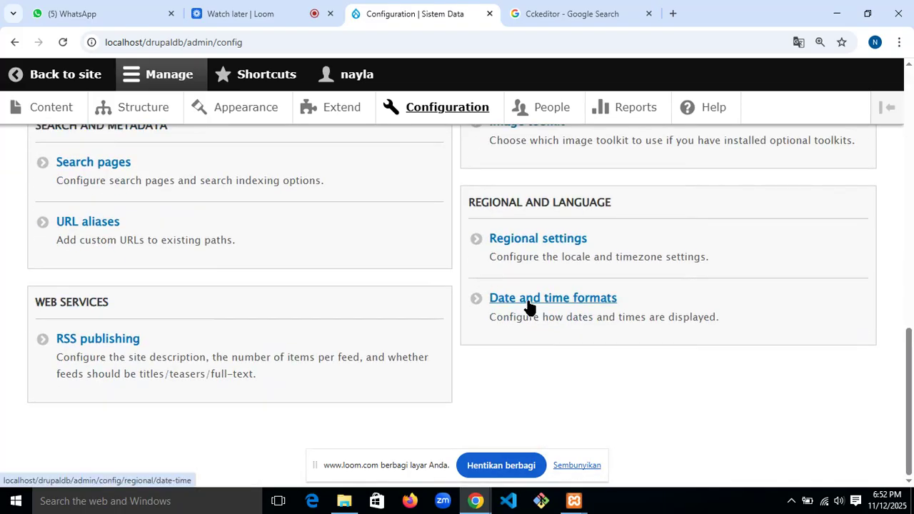
click(528, 303)
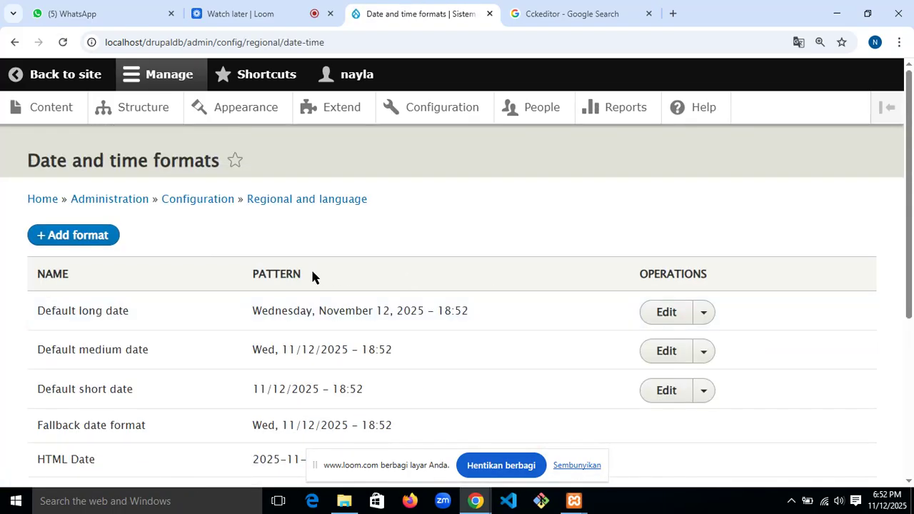
scroll(313, 275, down, 2)
scroll(312, 275, up, 1)
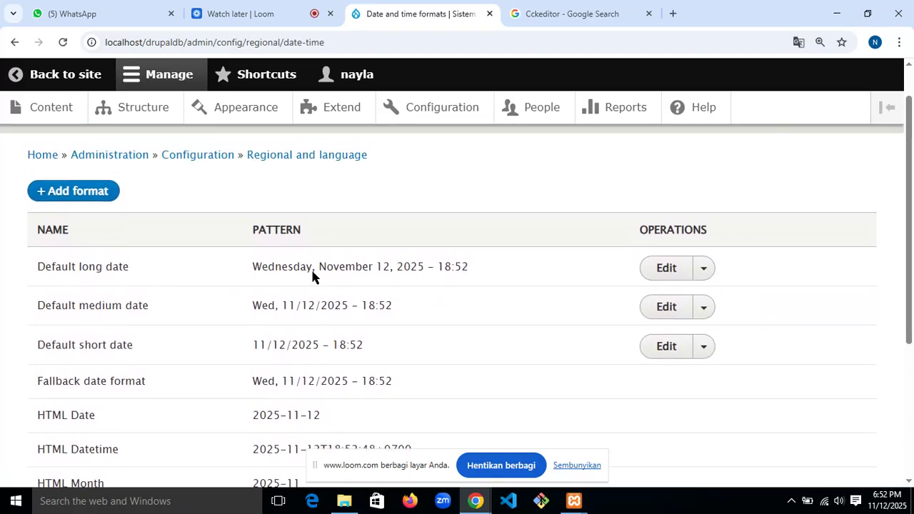
scroll(313, 277, down, 1)
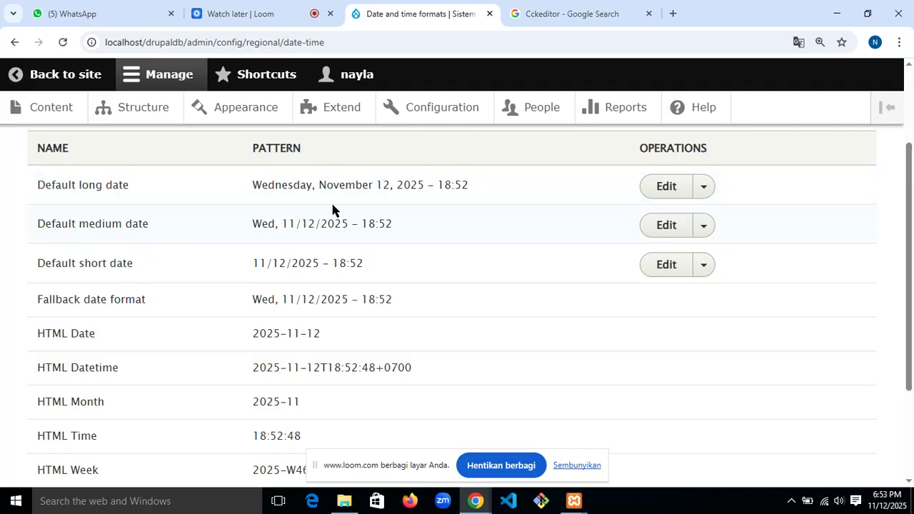
scroll(428, 207, down, 1)
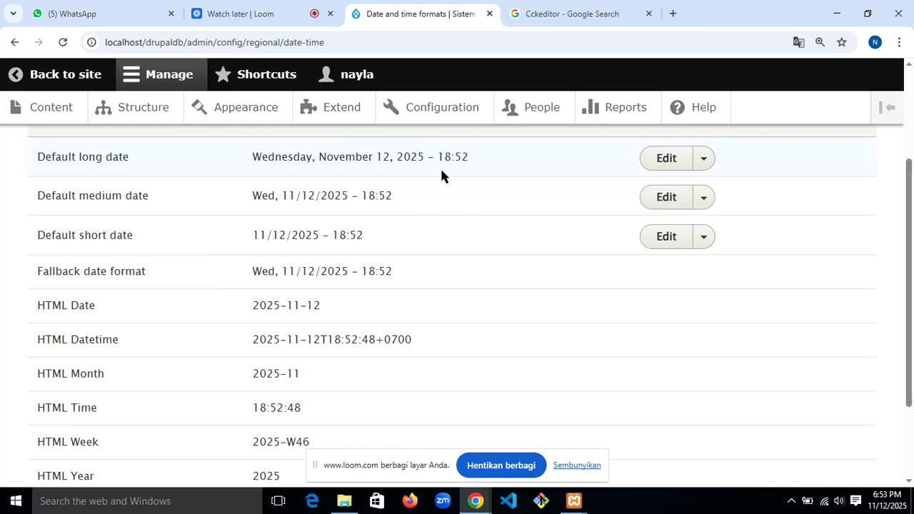
- Examine the remaining entries of the date format list, from the default dates to HTML Yearless date
scroll(441, 171, down, 2)
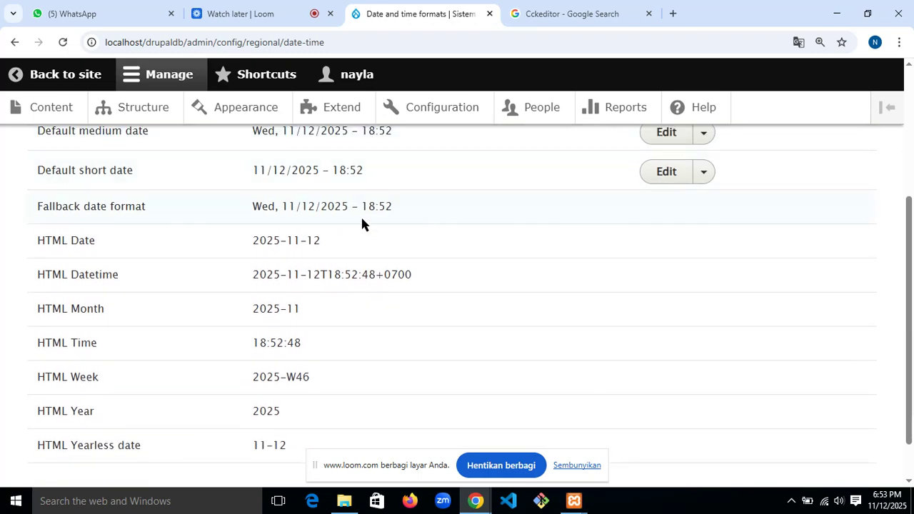
scroll(361, 224, down, 2)
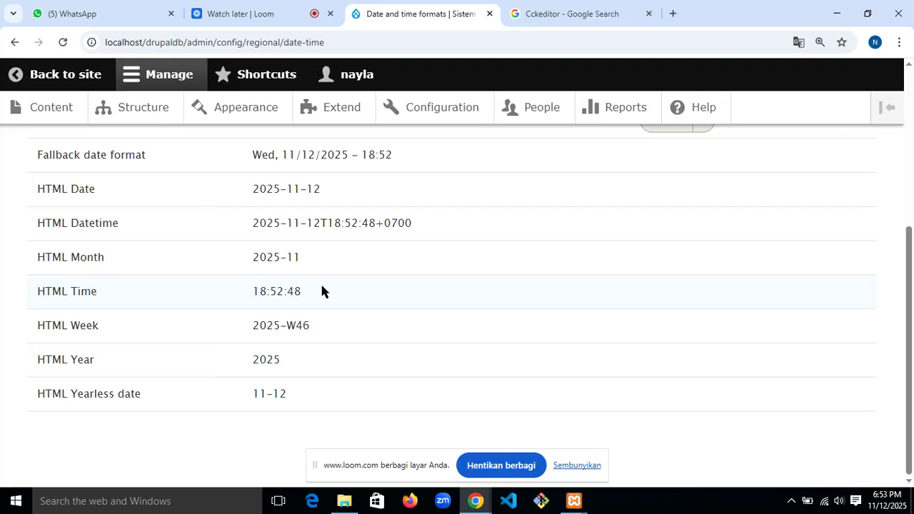
scroll(239, 349, down, 1)
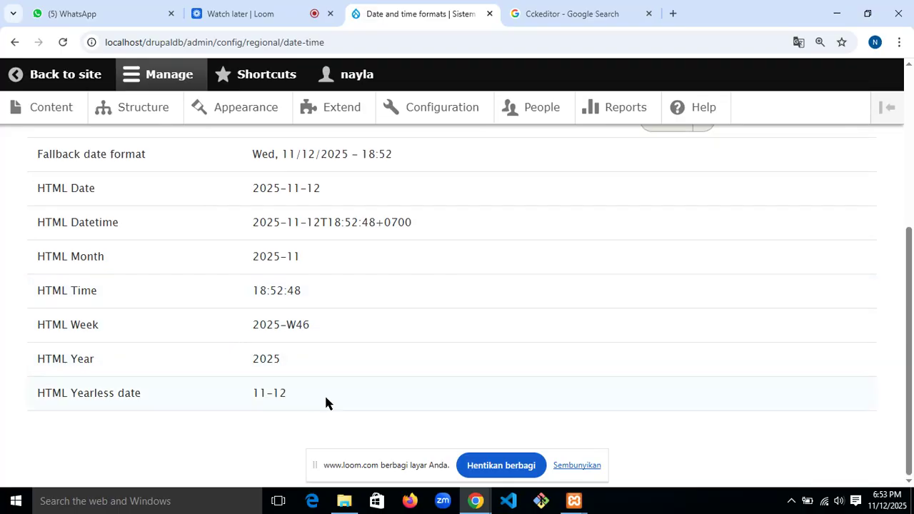
scroll(267, 139, up, 4)
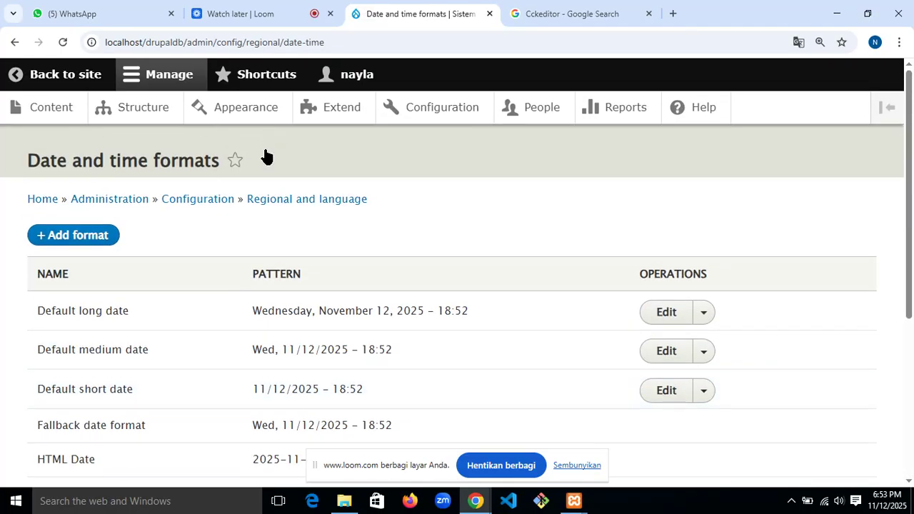
- Return to the Configuration overview and review its sections through Web services and Regional and language
click(206, 206)
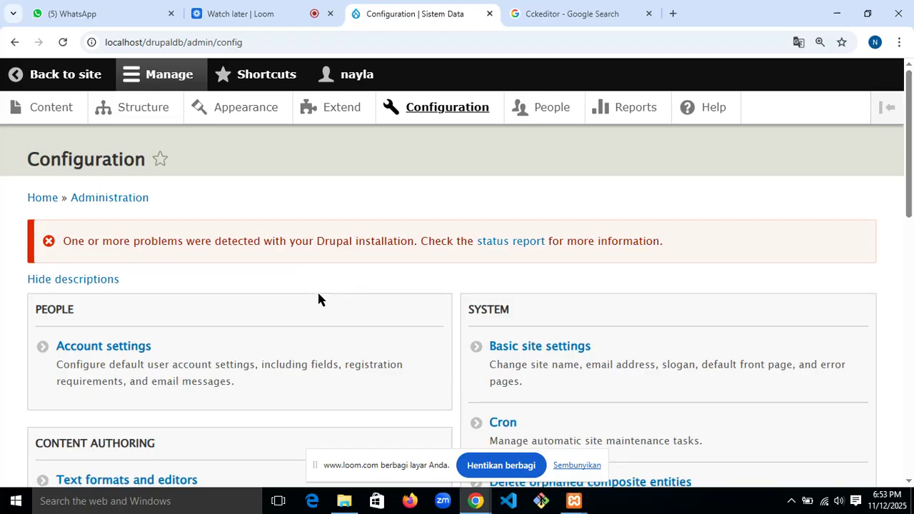
scroll(318, 299, down, 6)
scroll(320, 301, down, 5)
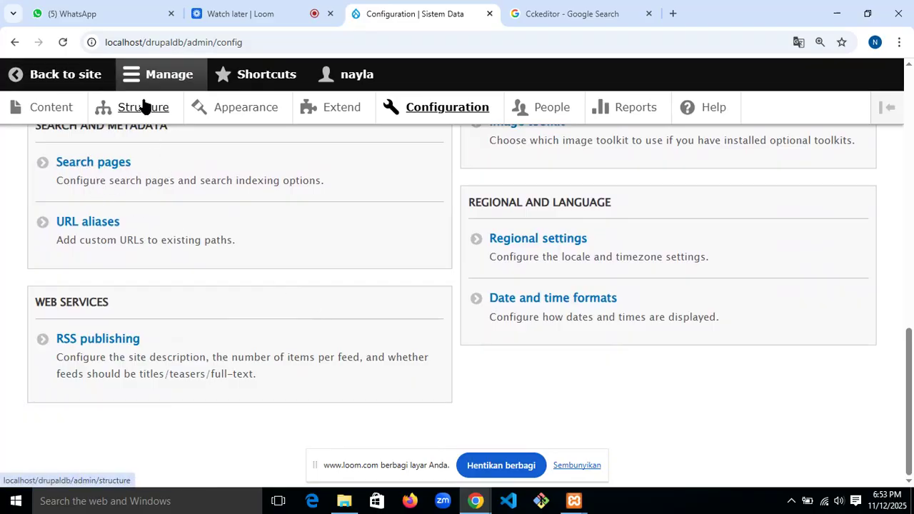
- Open the Extend page and examine its introduction, module filter and the first Core modules
click(325, 110)
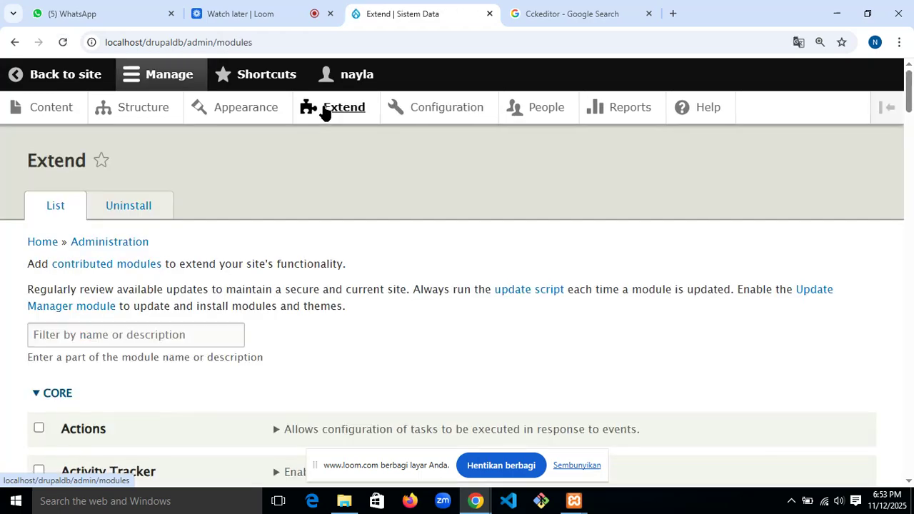
scroll(281, 188, down, 1)
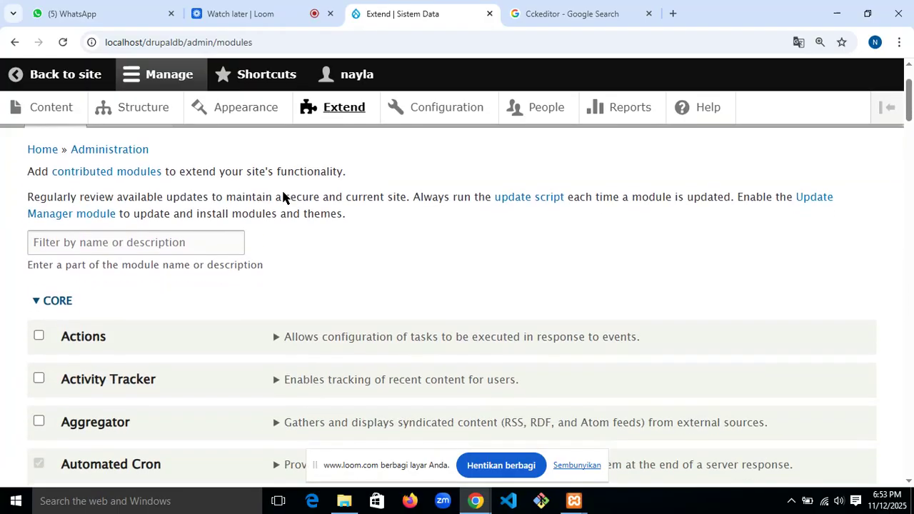
scroll(283, 191, down, 5)
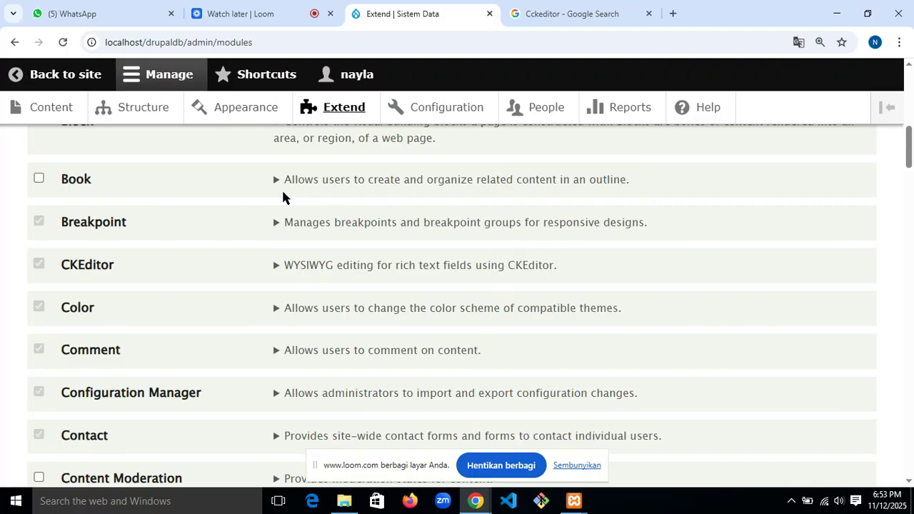
scroll(282, 197, up, 3)
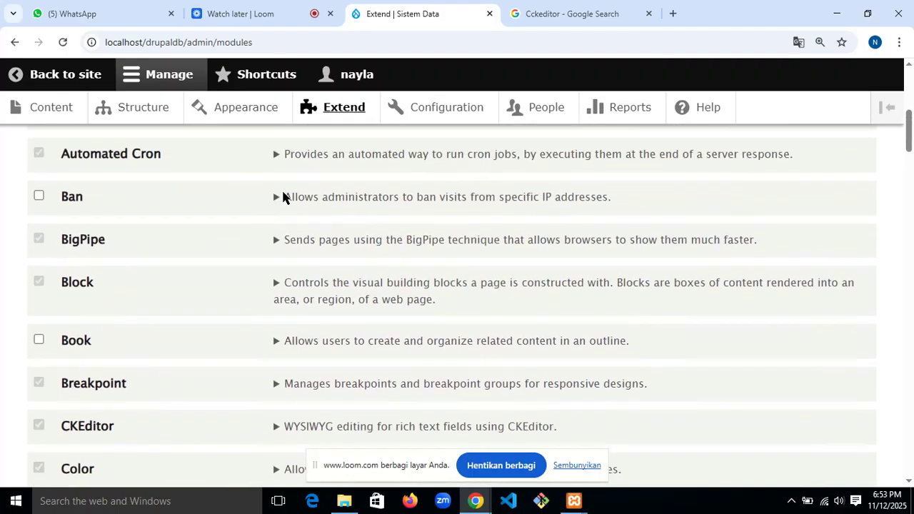
scroll(283, 193, up, 1)
scroll(283, 192, down, 3)
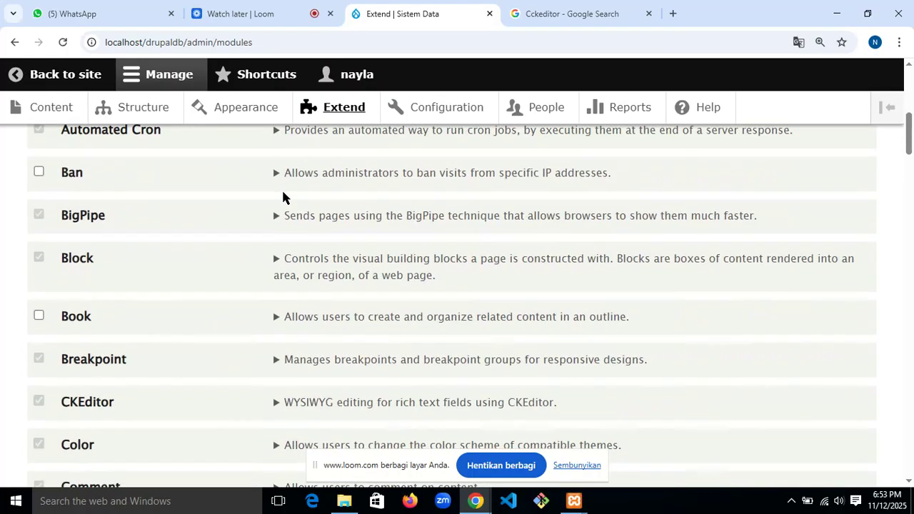
scroll(283, 193, up, 3)
scroll(283, 197, down, 1)
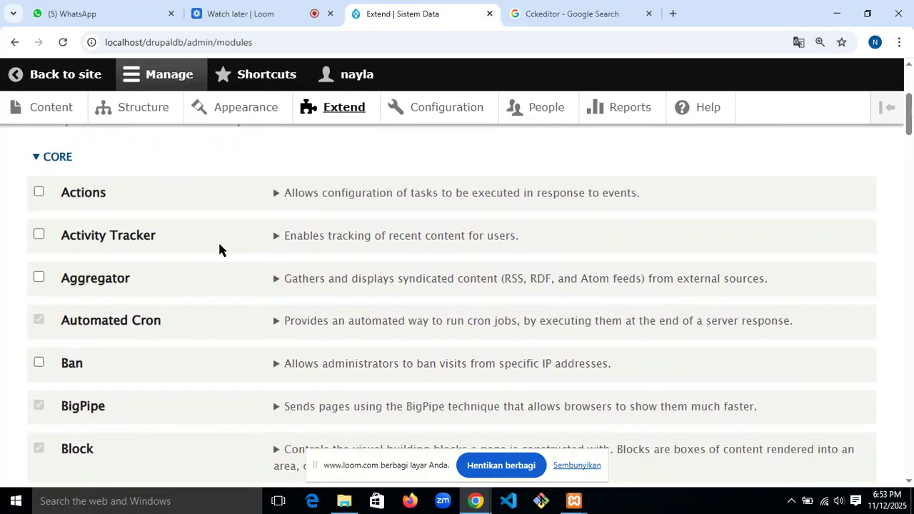
scroll(218, 250, up, 3)
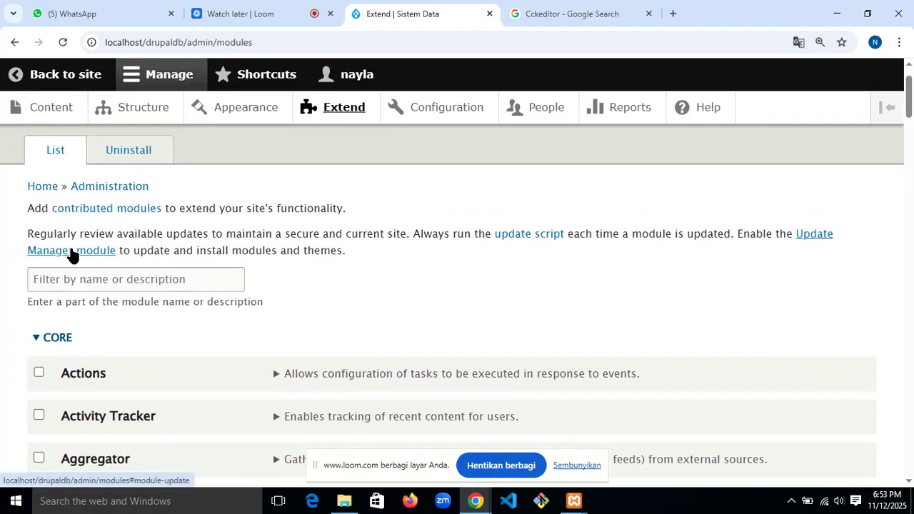
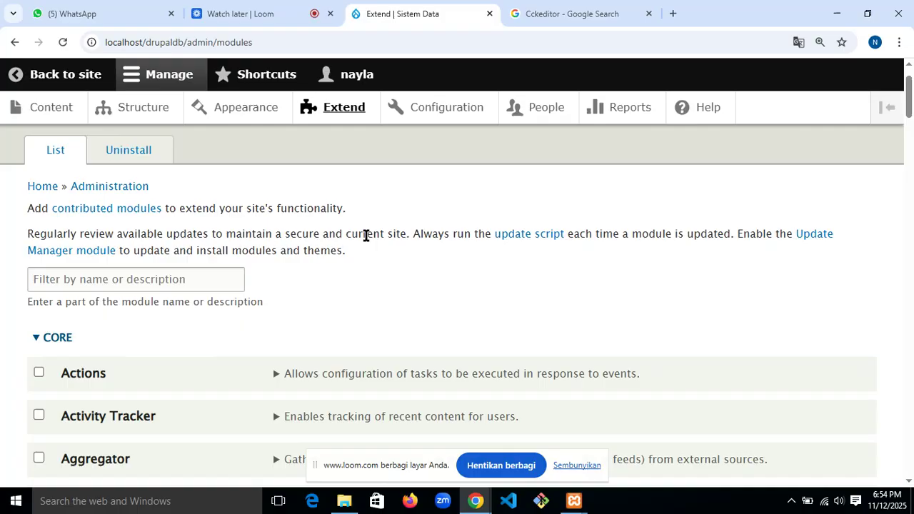
- Examine the Core modules from Actions to Workflows, comparing the enabled modules with those available to install
scroll(366, 236, down, 3)
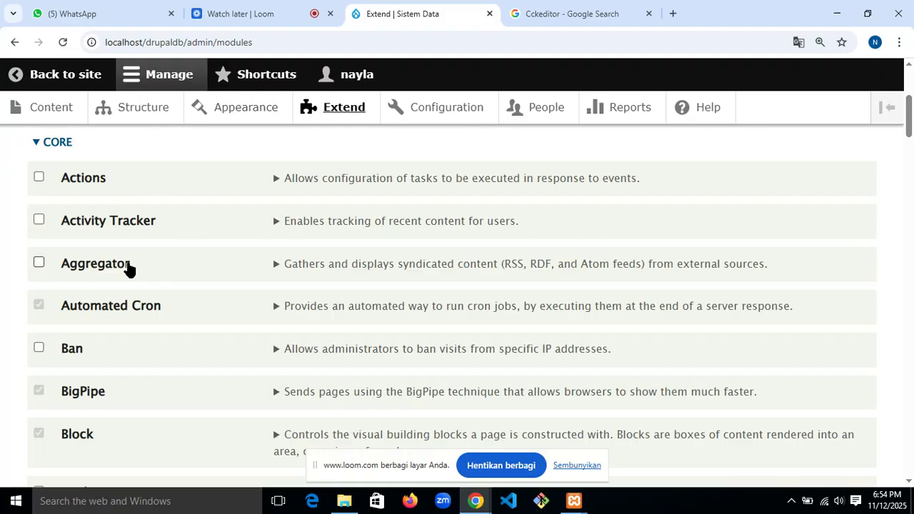
scroll(127, 266, down, 1)
scroll(128, 267, down, 1)
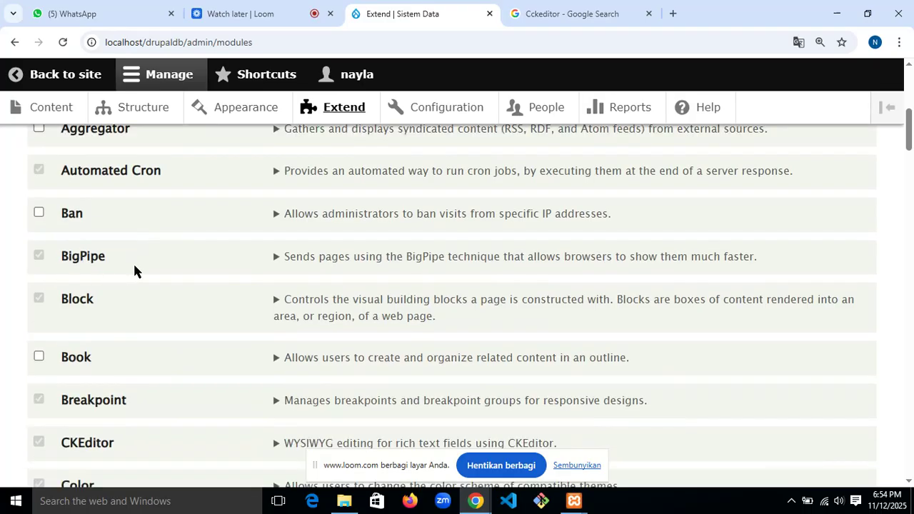
scroll(96, 359, down, 1)
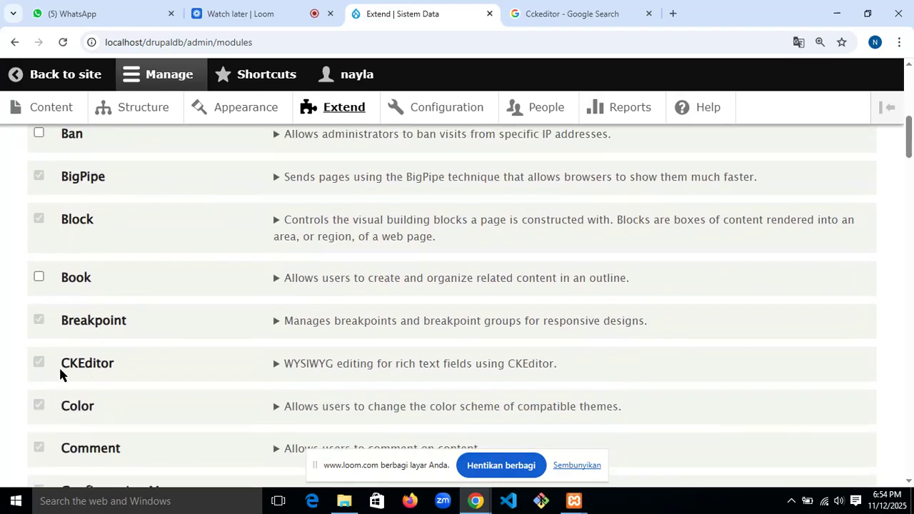
scroll(109, 378, down, 2)
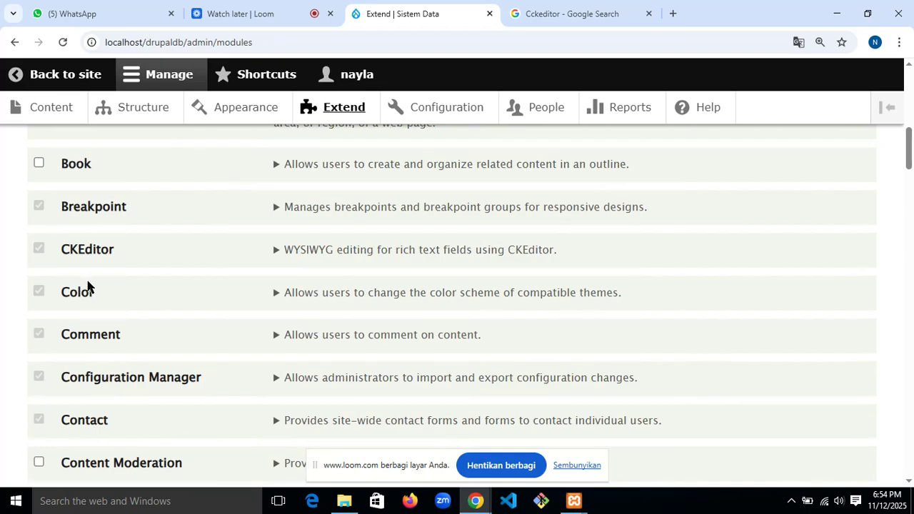
scroll(125, 389, down, 1)
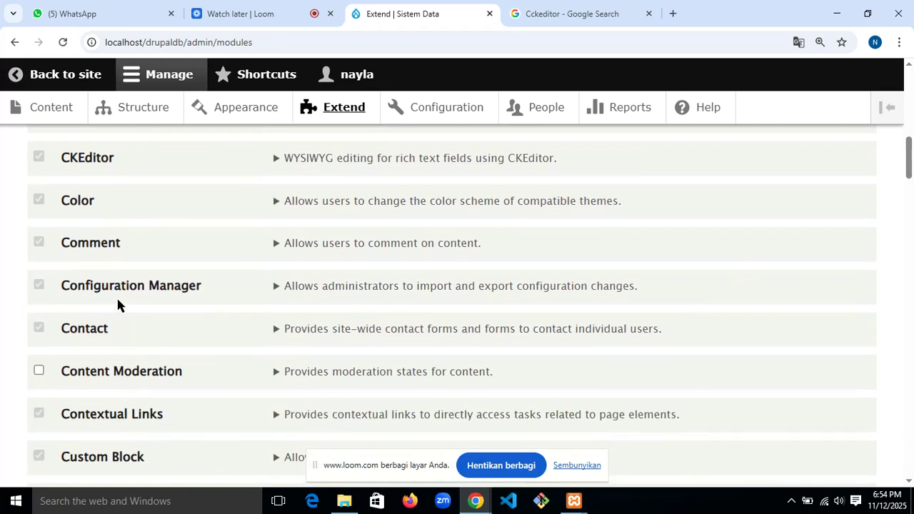
scroll(116, 322, down, 2)
scroll(117, 322, down, 1)
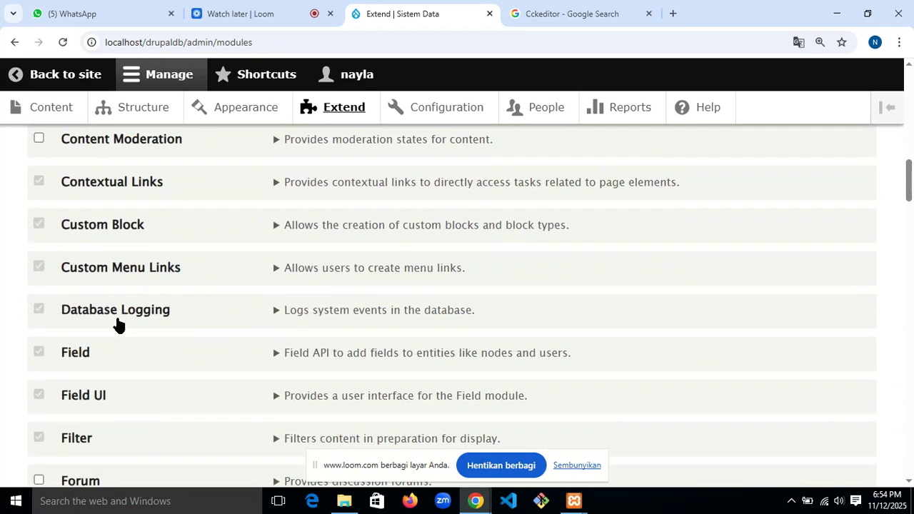
scroll(118, 324, down, 9)
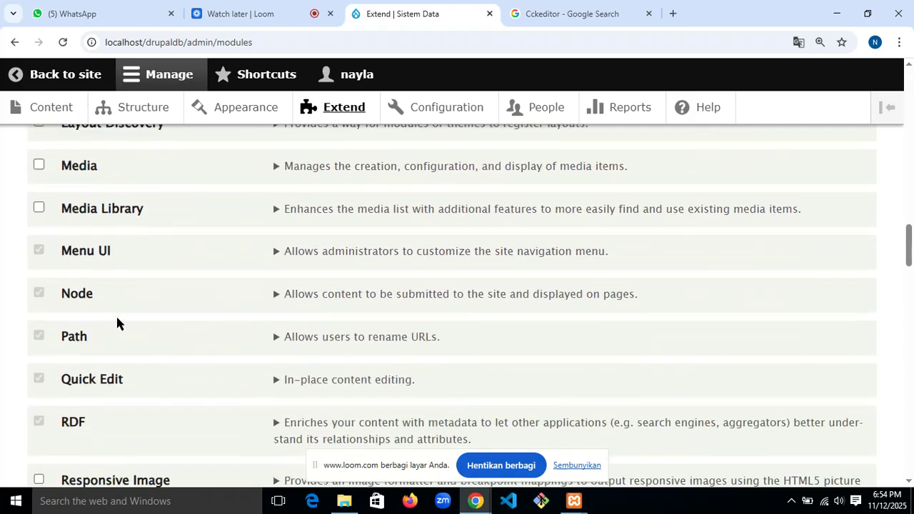
scroll(117, 324, down, 3)
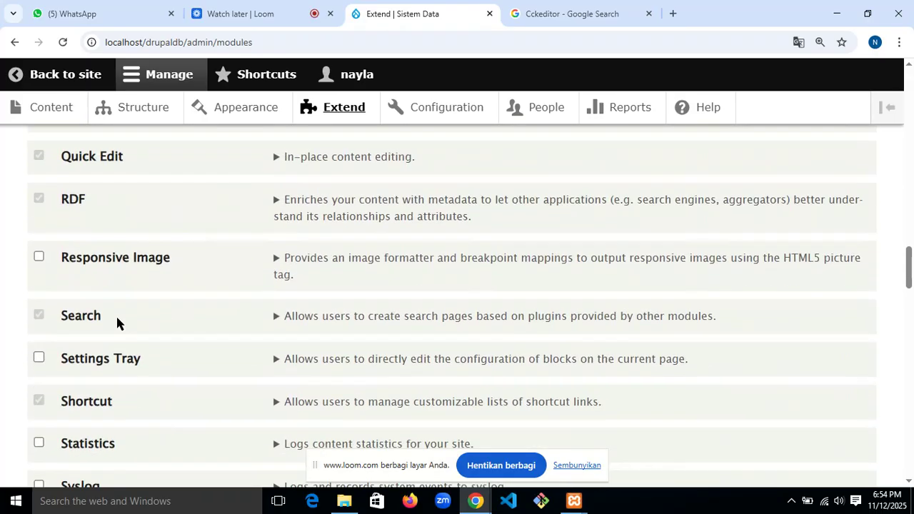
scroll(117, 323, down, 2)
scroll(117, 323, down, 2)
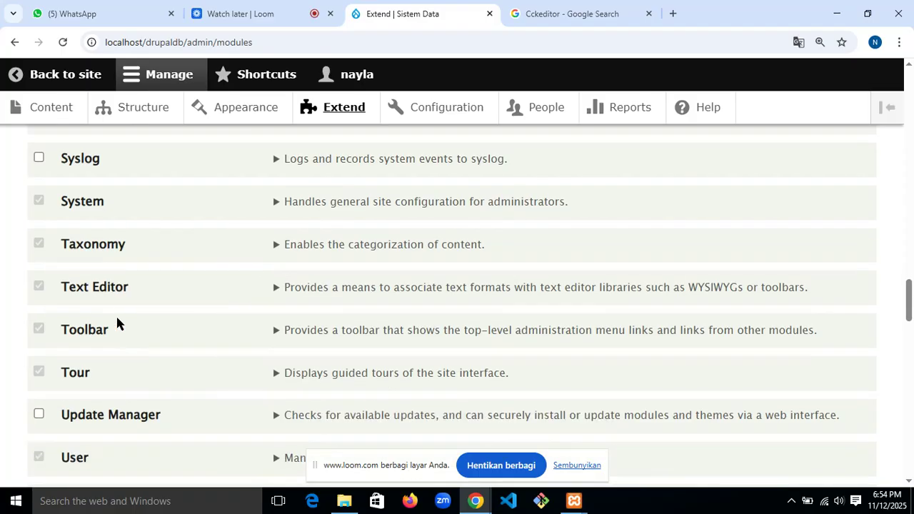
scroll(117, 324, up, 1)
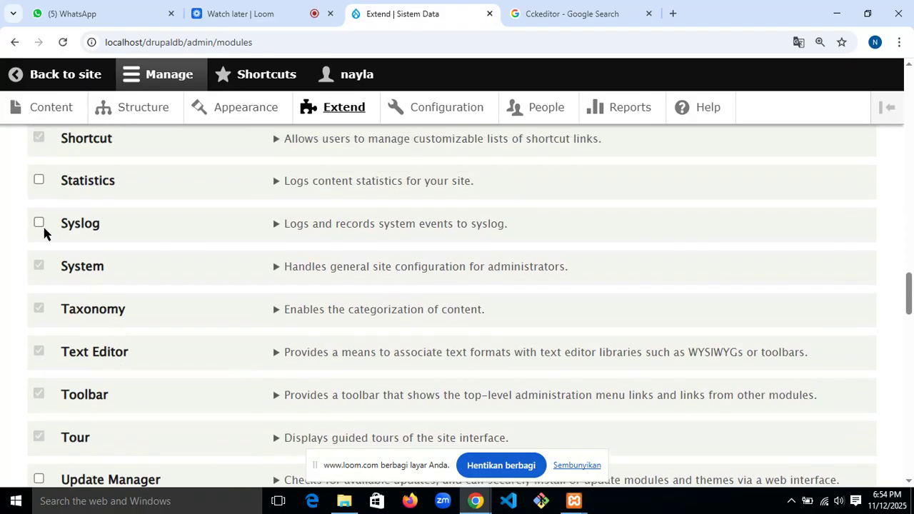
scroll(161, 255, down, 3)
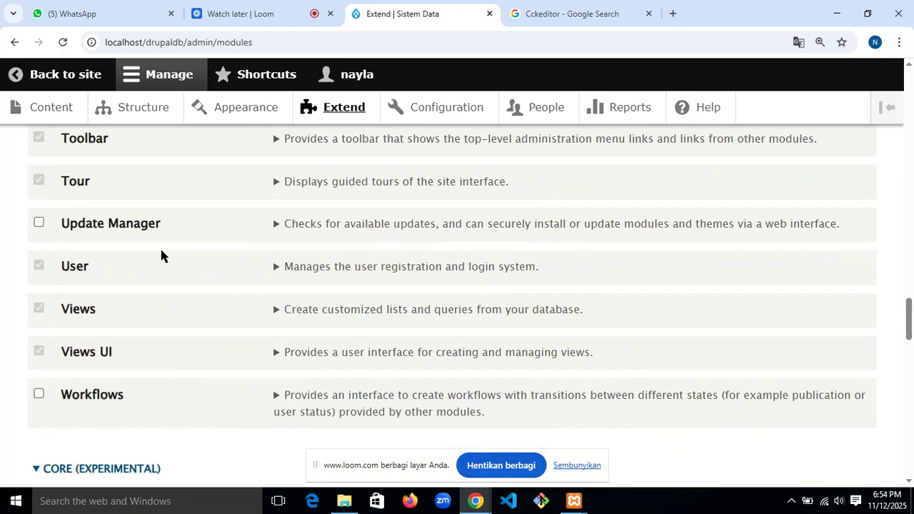
- Examine the module groups from Core (Experimental) and Field types to Web services, including the install option
scroll(161, 255, down, 4)
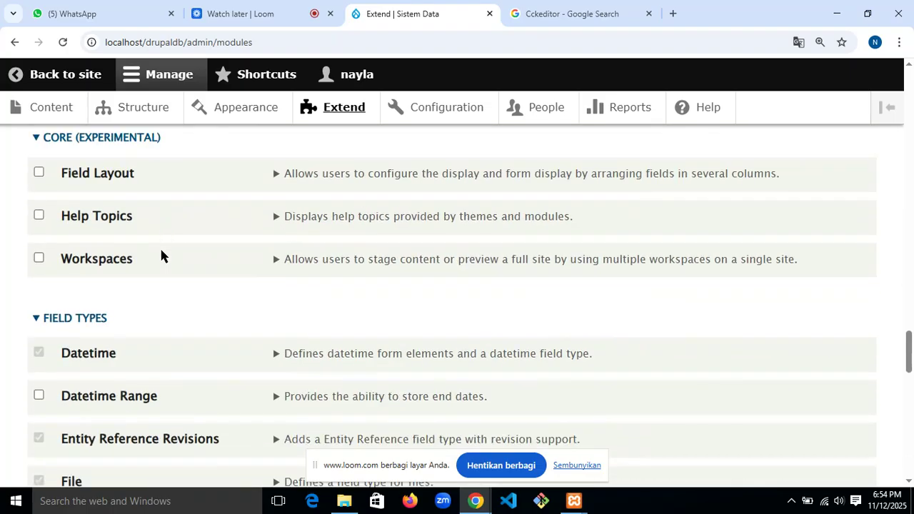
scroll(161, 255, up, 1)
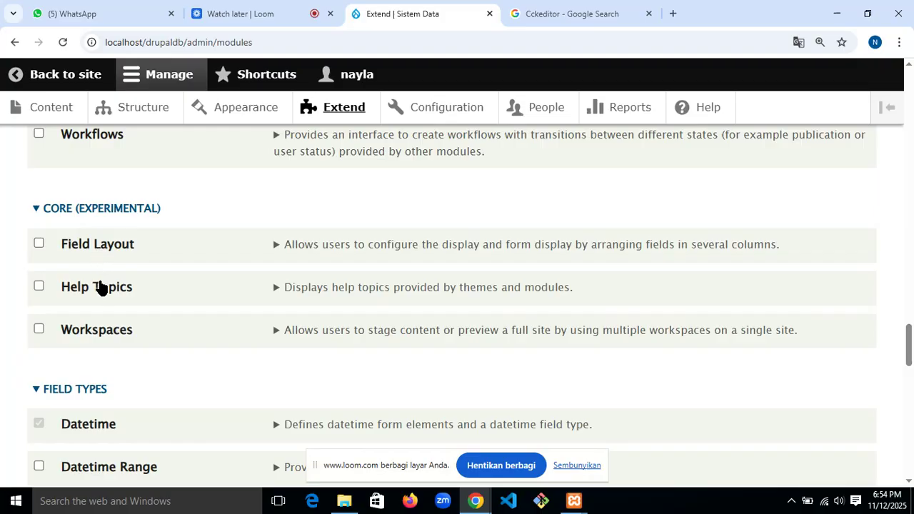
scroll(100, 299, down, 5)
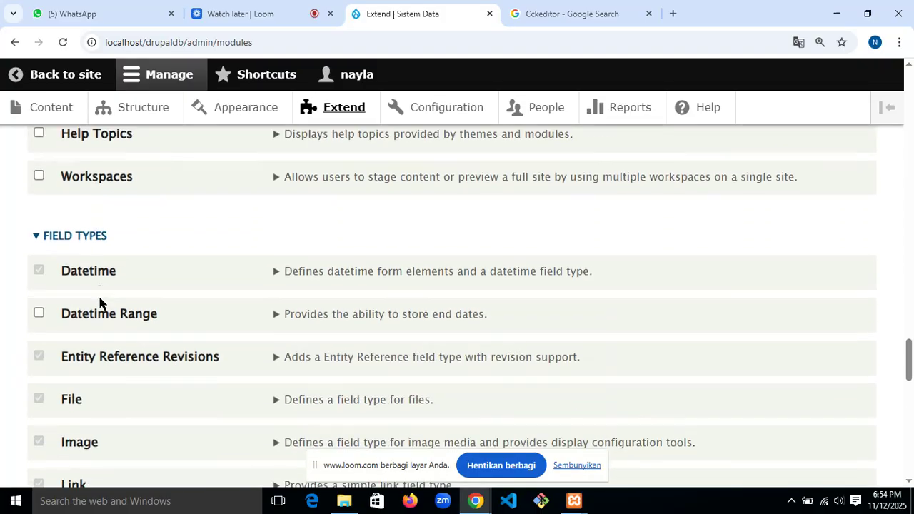
scroll(99, 303, down, 9)
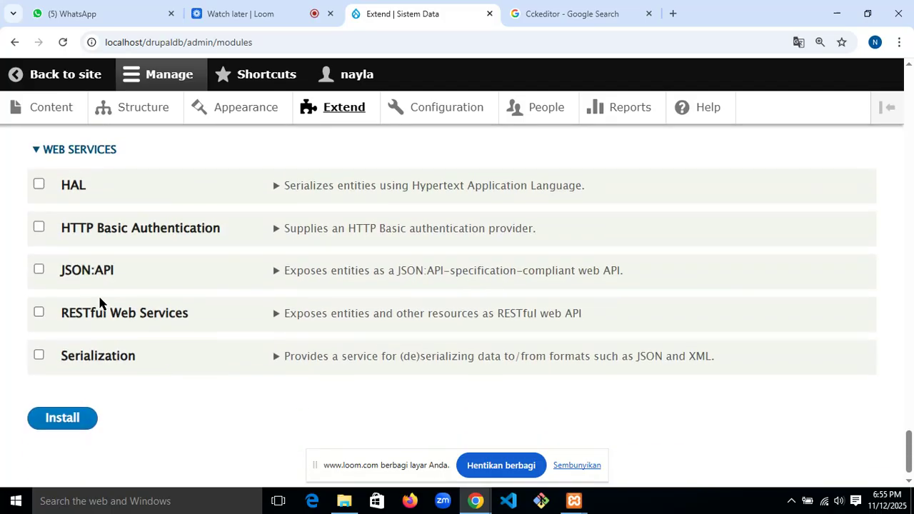
scroll(99, 303, down, 1)
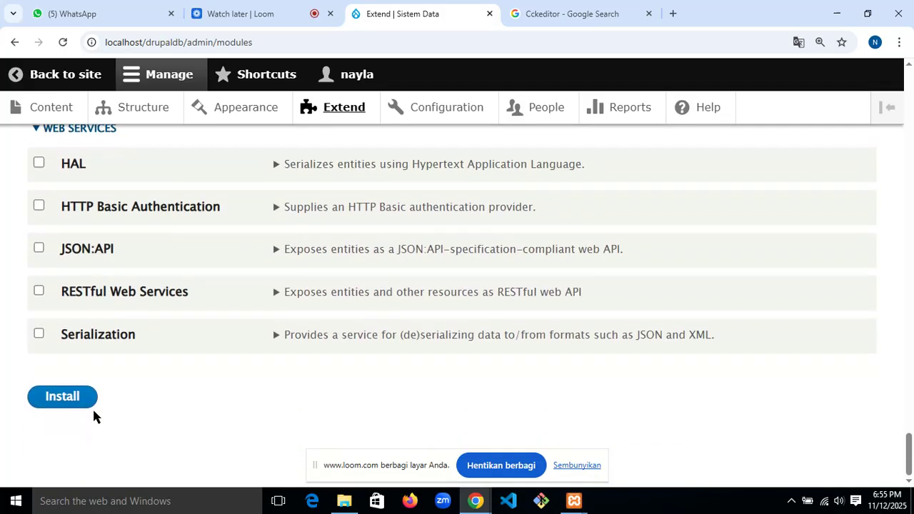
- Recheck the module list from Web services back to Core, comparing enabled modules with those available to install
scroll(198, 320, up, 4)
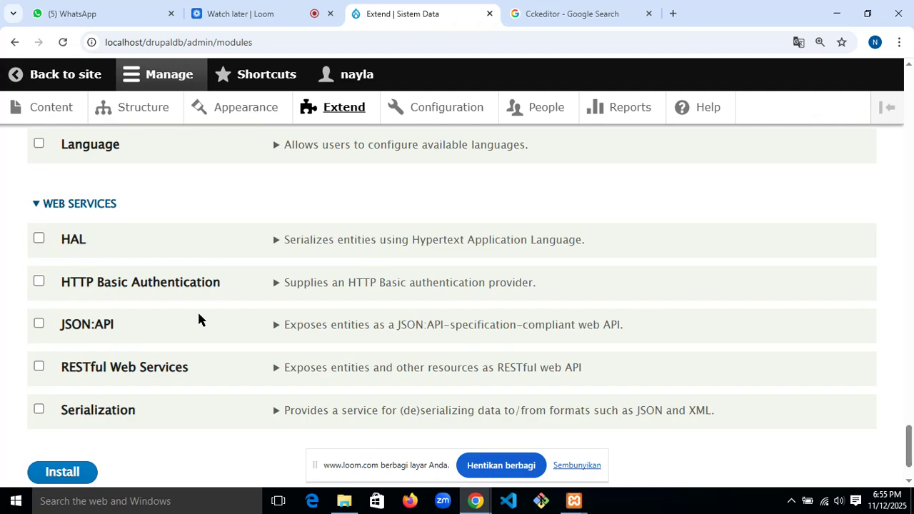
scroll(199, 320, up, 2)
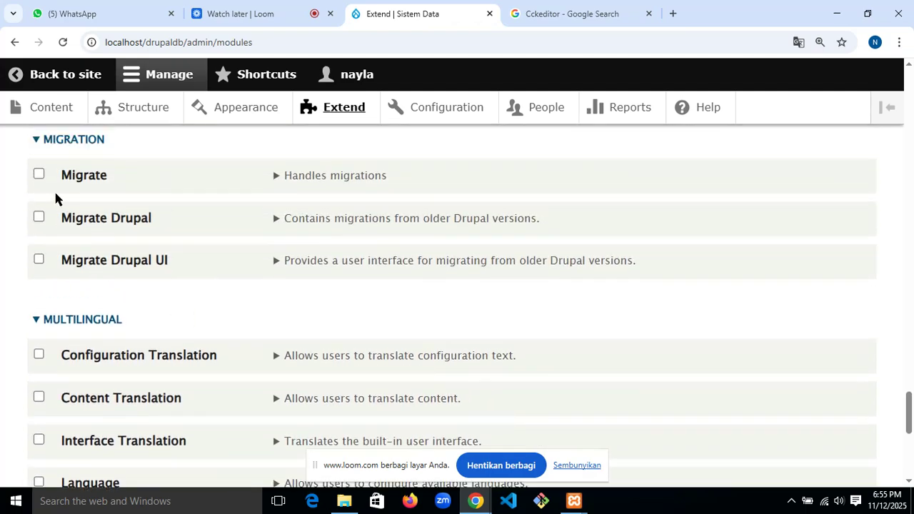
scroll(31, 212, up, 20)
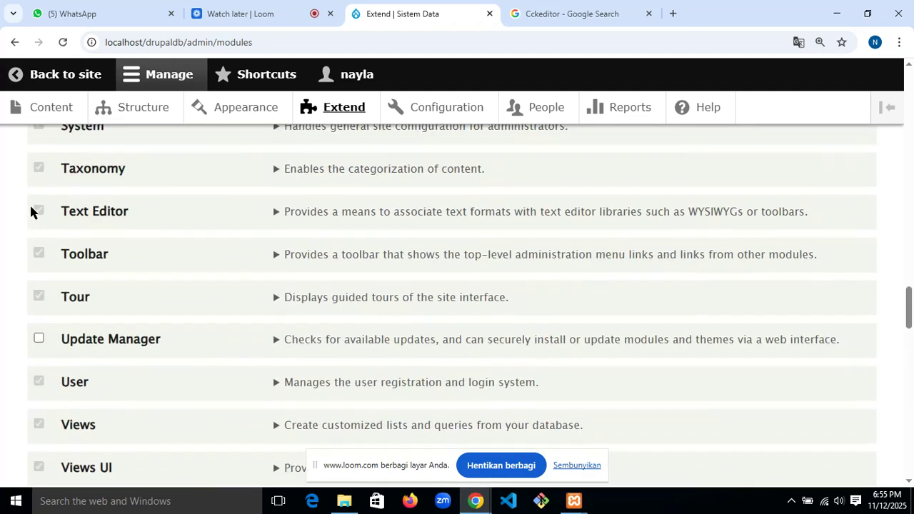
scroll(31, 212, up, 4)
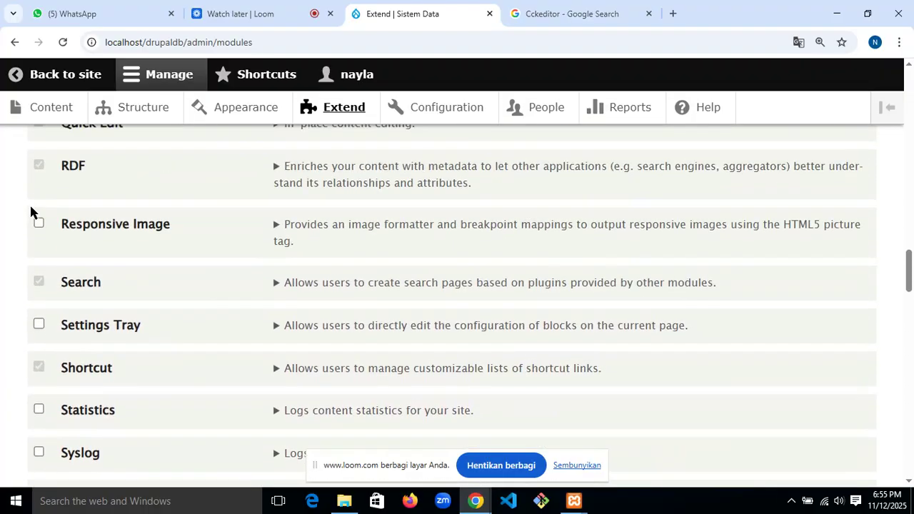
scroll(31, 213, up, 12)
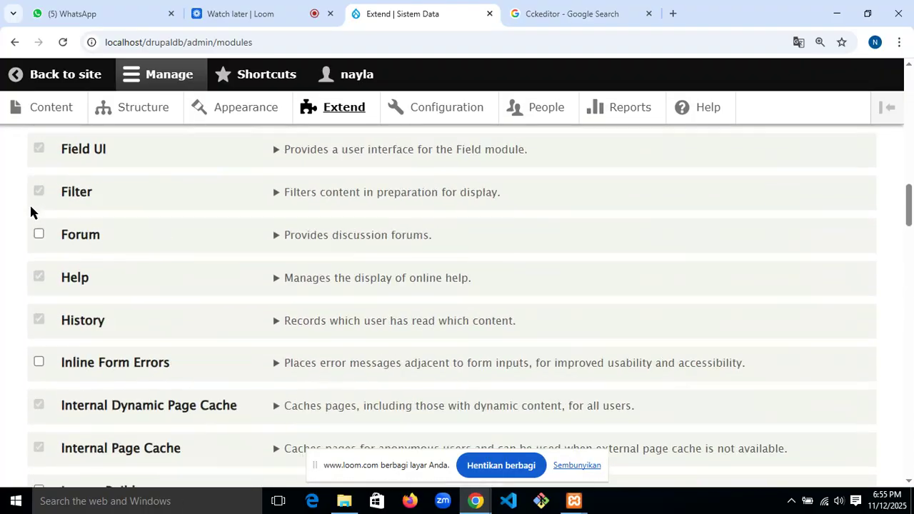
scroll(30, 207, up, 3)
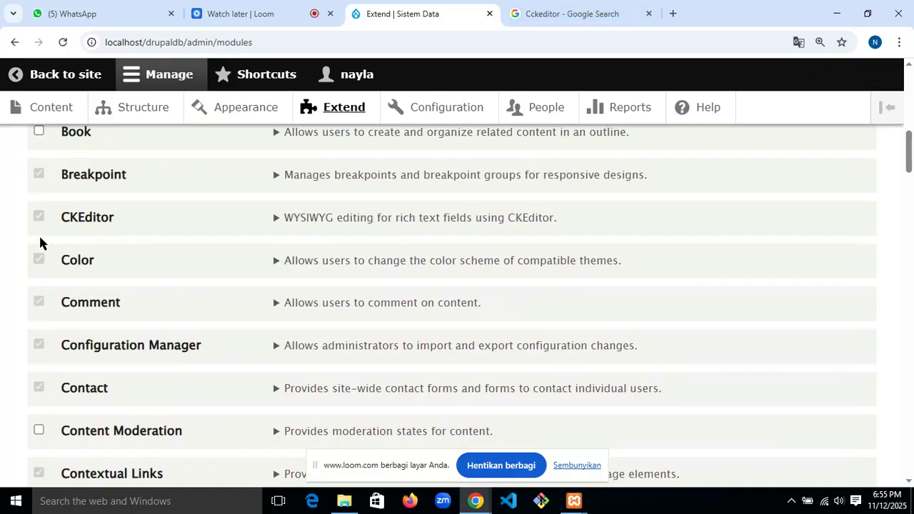
scroll(149, 216, down, 3)
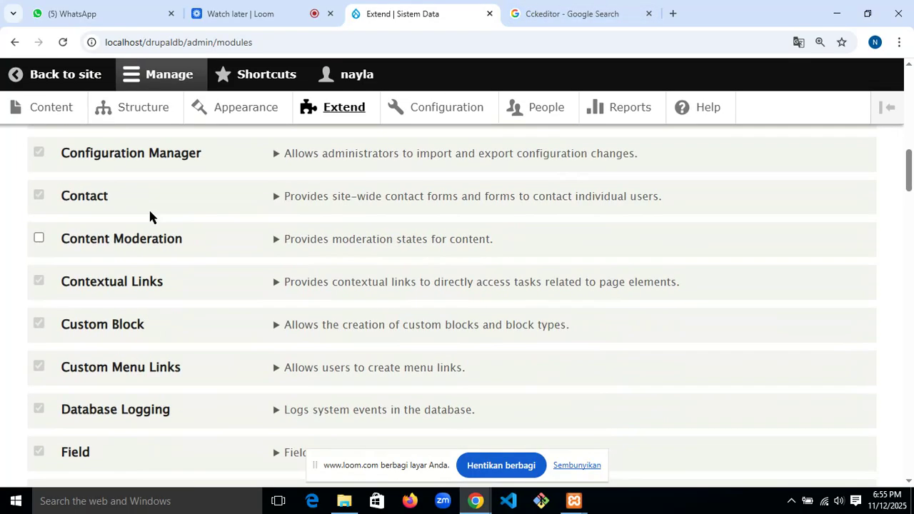
scroll(149, 217, up, 2)
scroll(80, 225, down, 20)
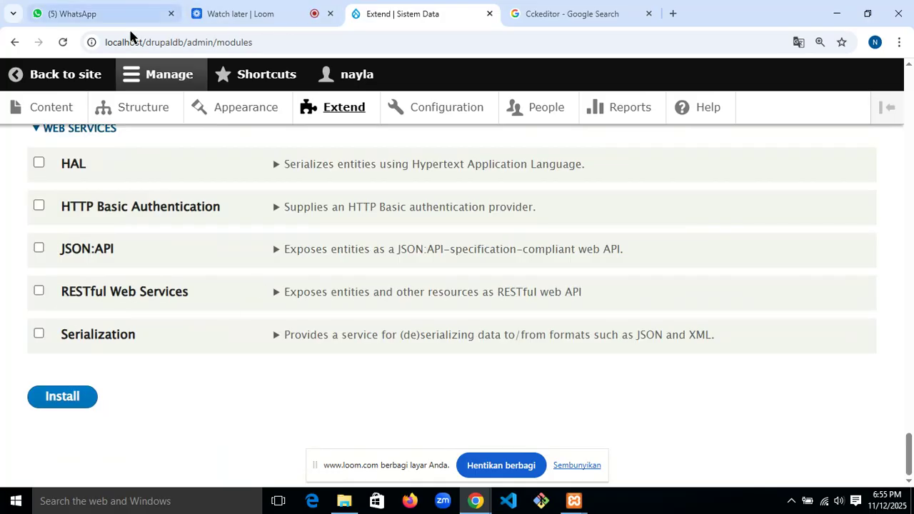
- Review the module groups from Web services back to Core and expand the Taxonomy module's details
scroll(350, 215, up, 2)
scroll(350, 215, up, 3)
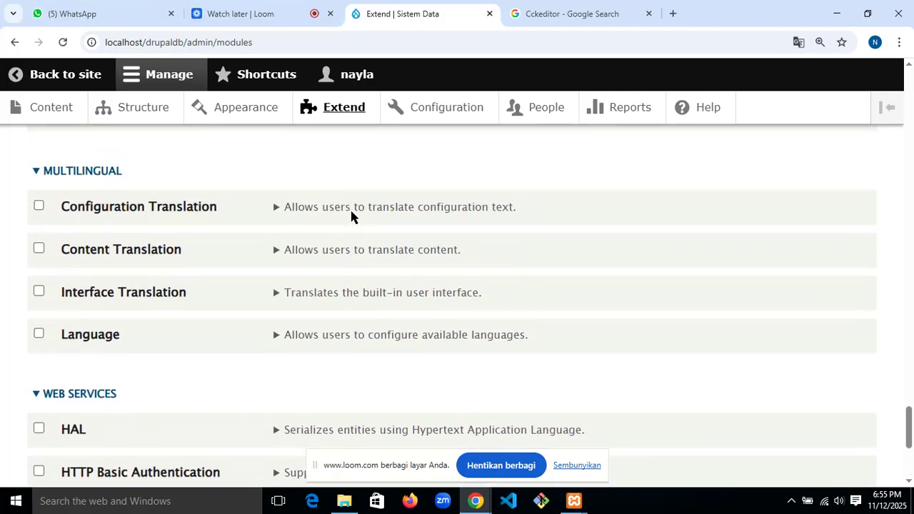
scroll(350, 212, up, 4)
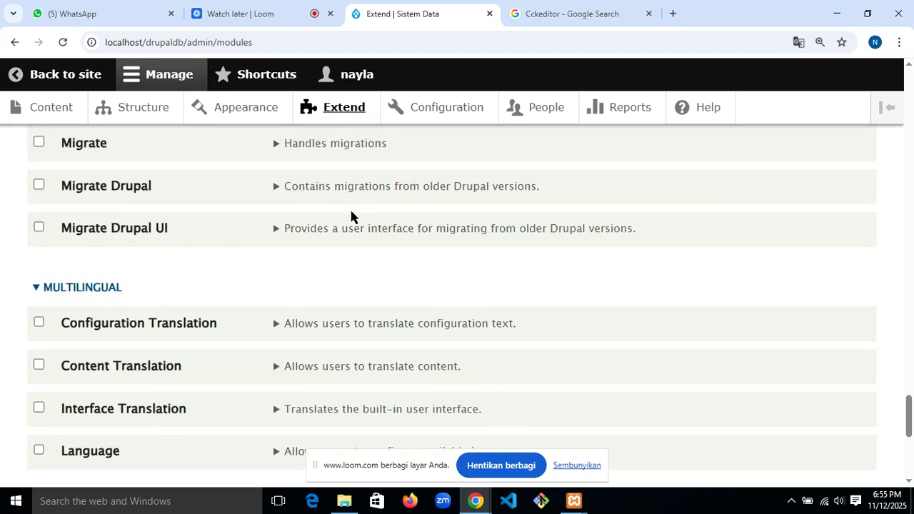
scroll(351, 215, up, 1)
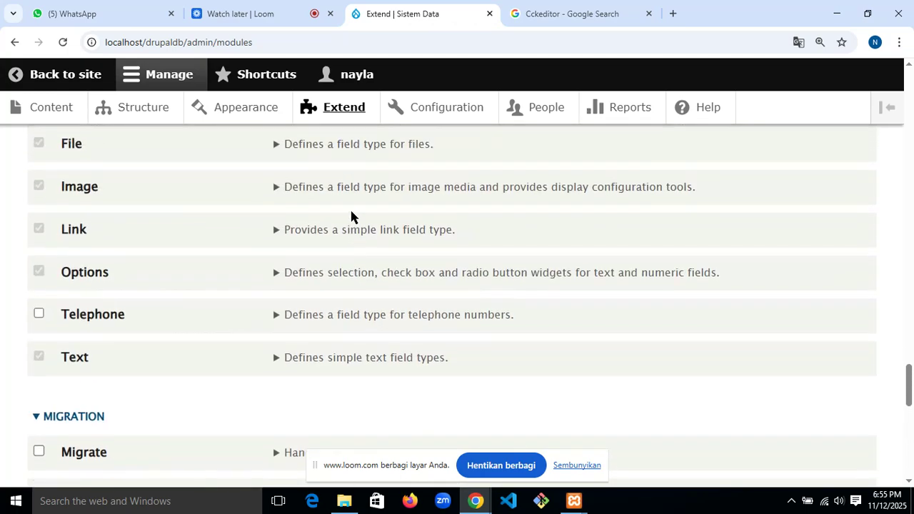
scroll(351, 215, up, 3)
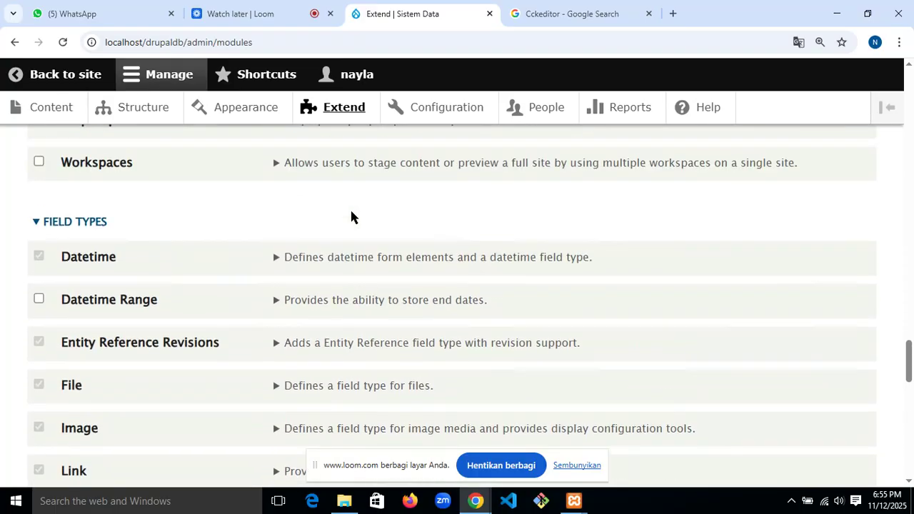
scroll(351, 216, up, 6)
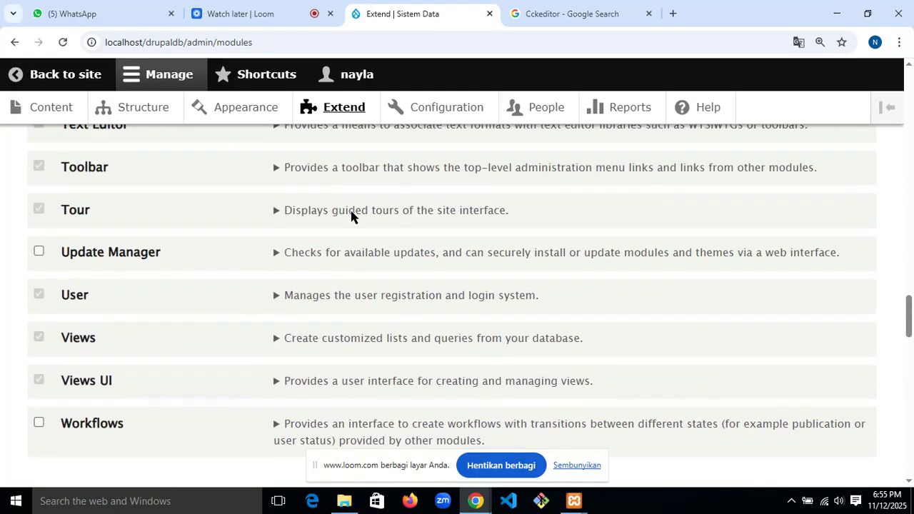
scroll(351, 216, up, 2)
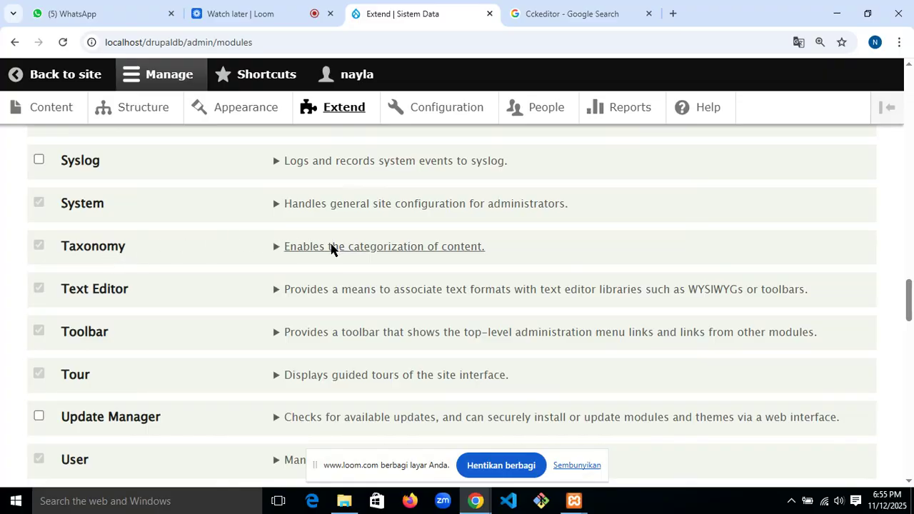
click(331, 248)
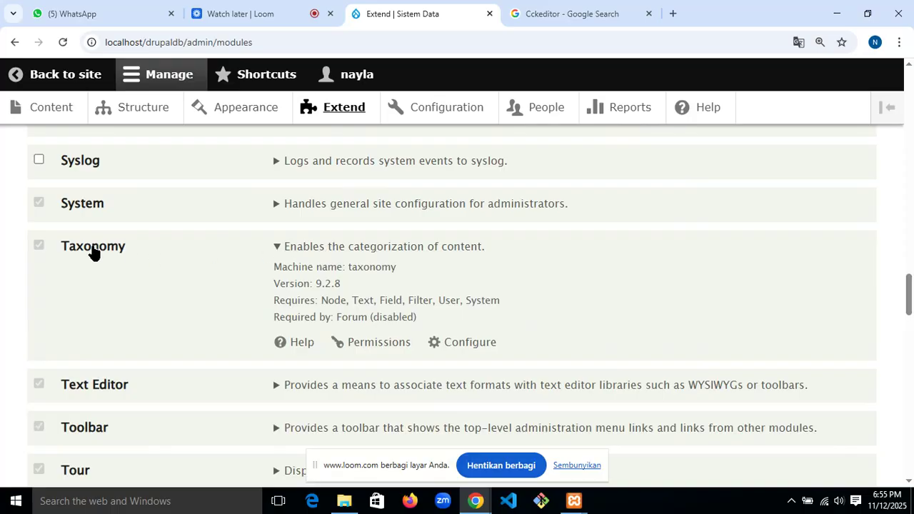
scroll(129, 227, up, 1)
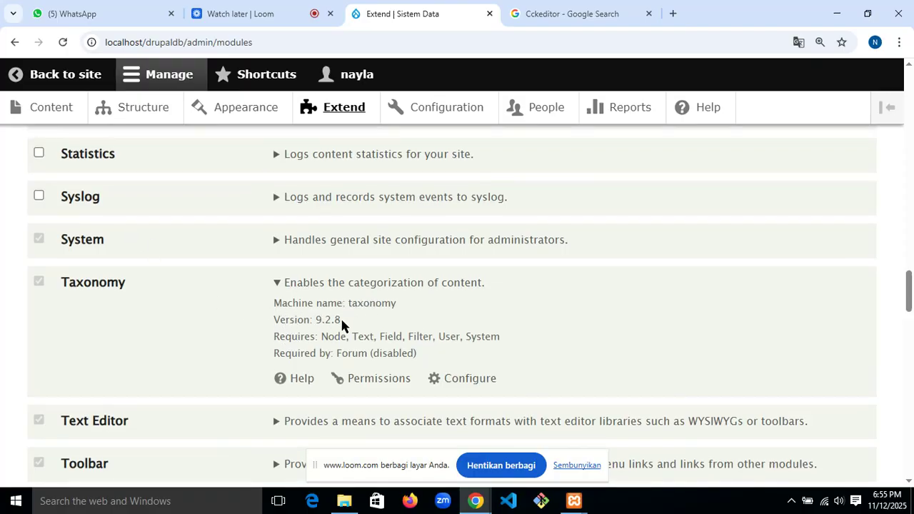
scroll(157, 321, down, 1)
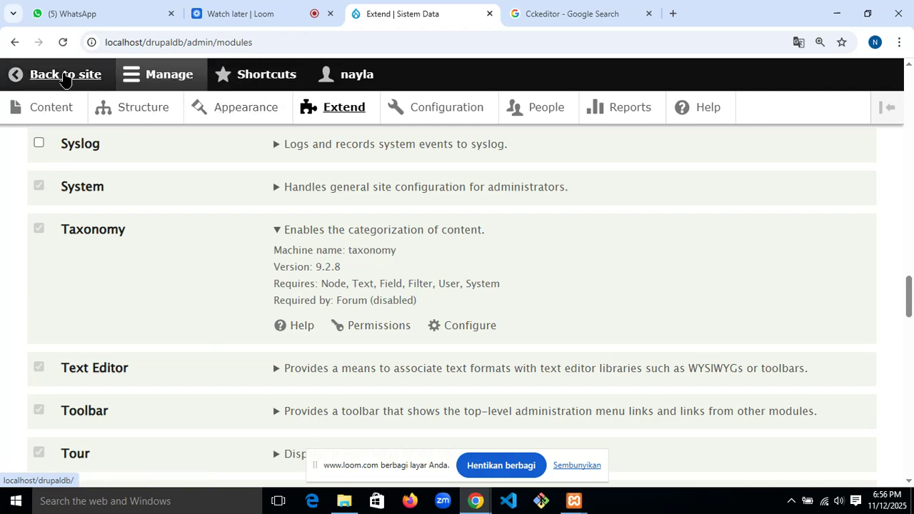
- Return to the site's front page and open the Content administration page to review its filters and content list
click(62, 75)
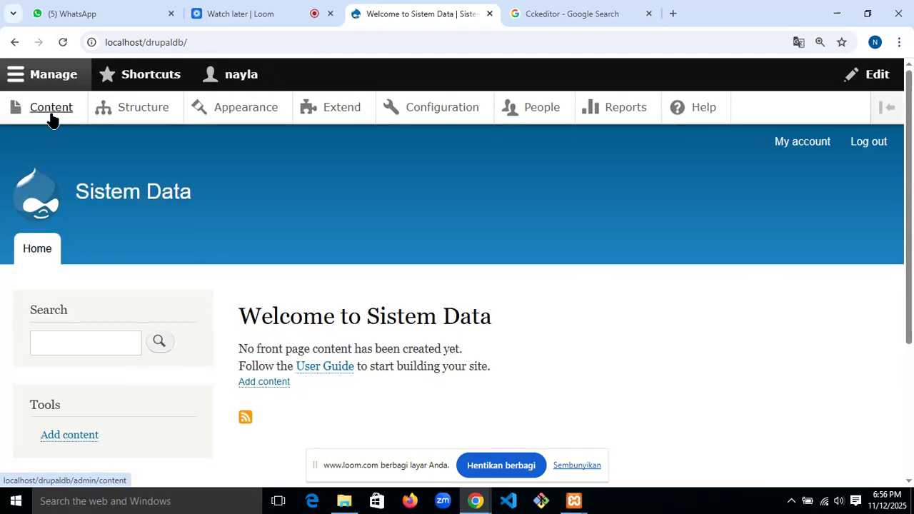
click(53, 112)
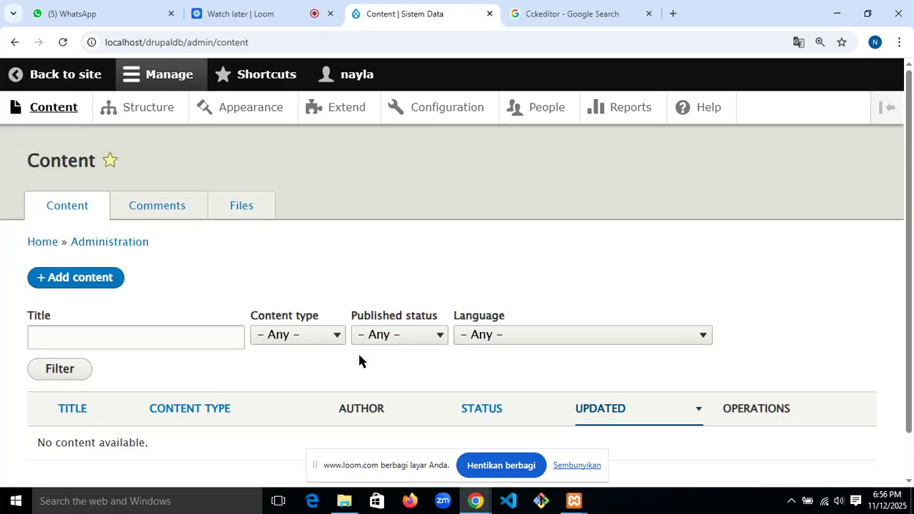
scroll(360, 356, down, 2)
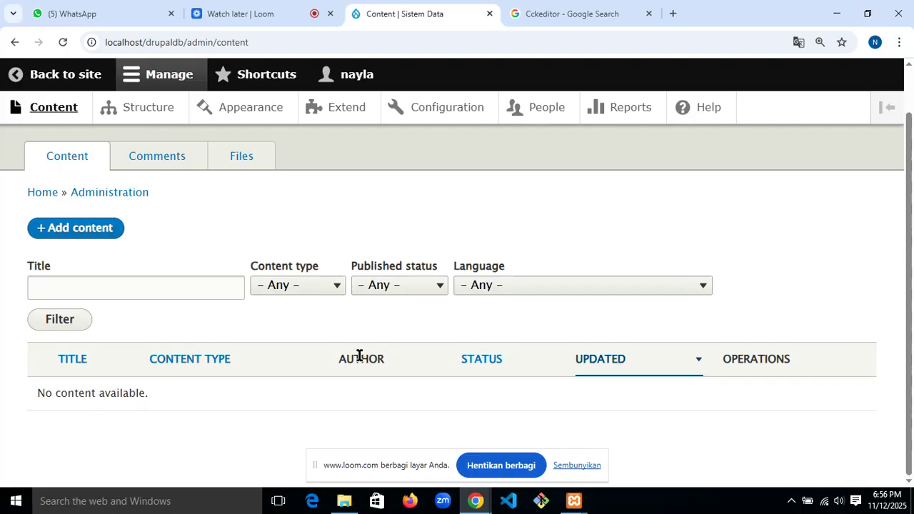
click(271, 6)
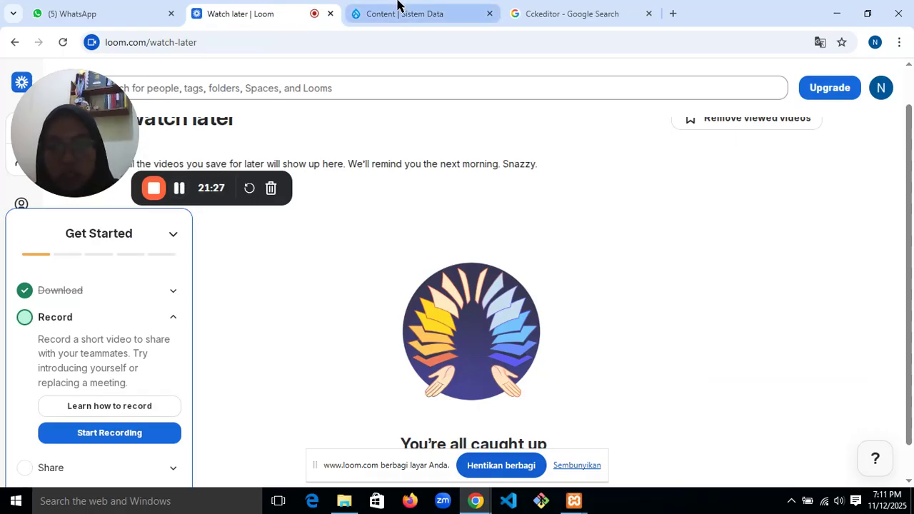
click(398, 6)
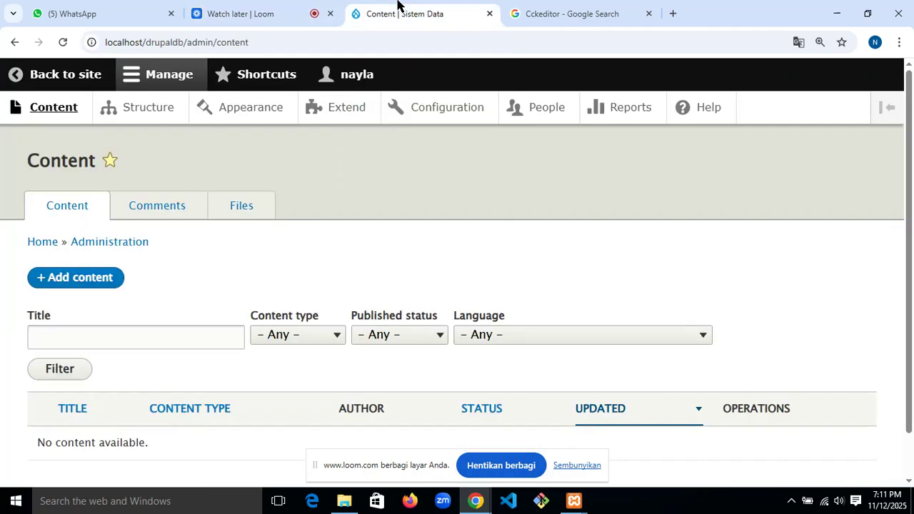
scroll(207, 230, down, 1)
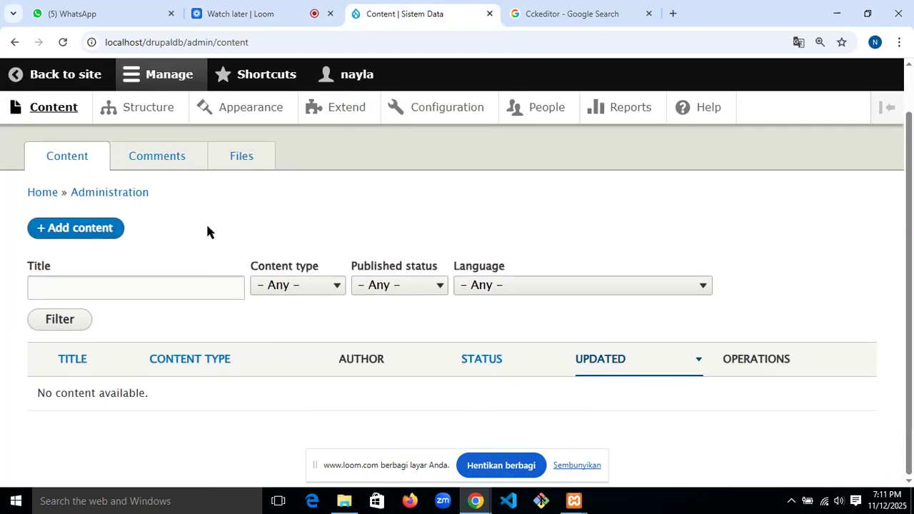
scroll(208, 231, up, 1)
- Review the Structure sections and open Taxonomy to see the existing vocabularies
click(152, 122)
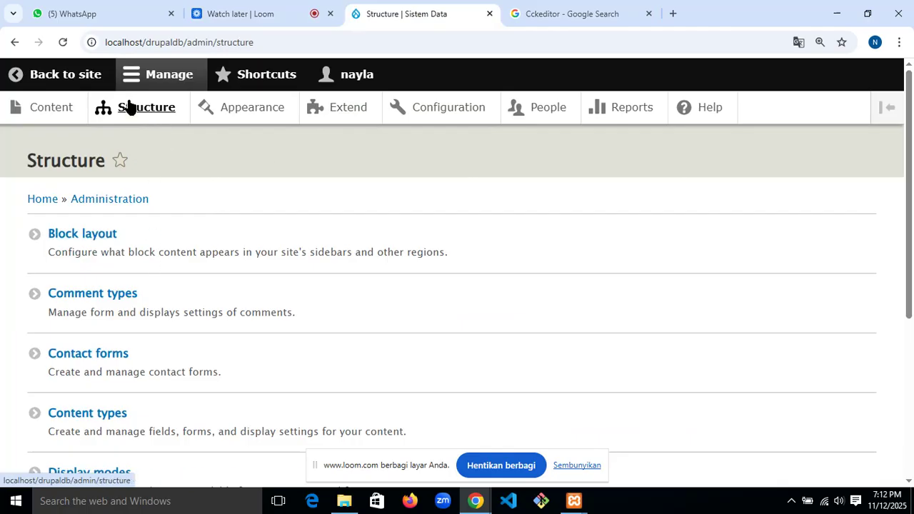
scroll(153, 202, down, 3)
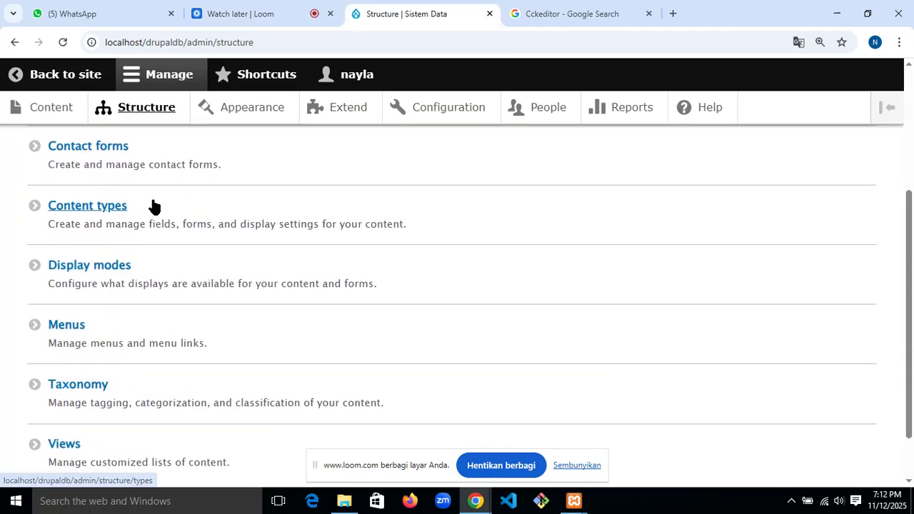
scroll(152, 206, up, 1)
scroll(153, 206, up, 1)
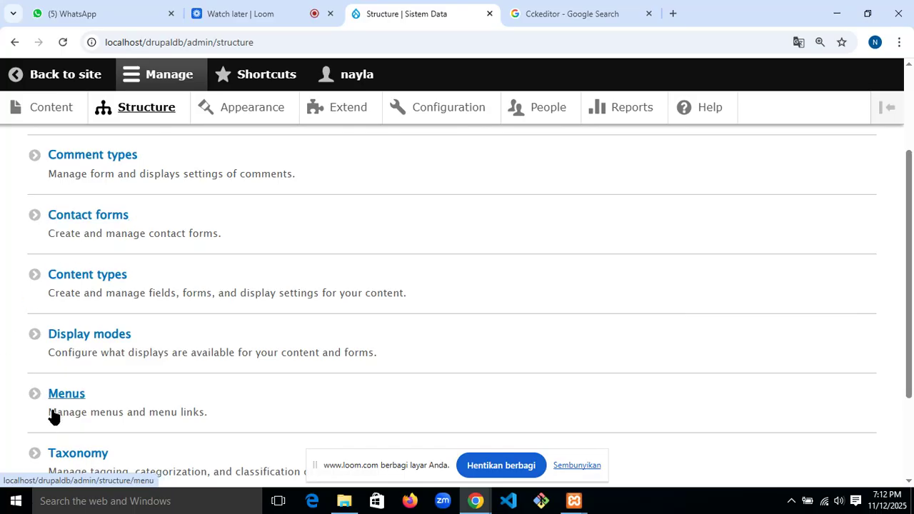
scroll(53, 417, down, 2)
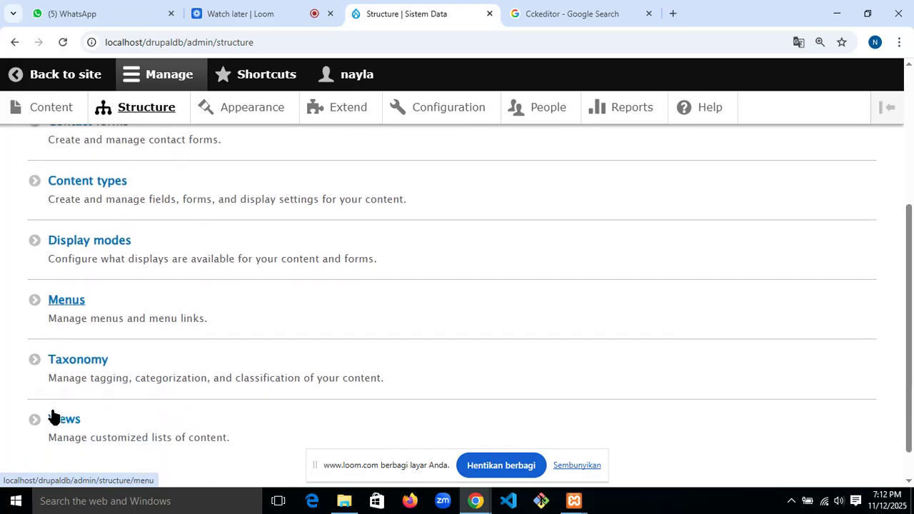
click(81, 366)
scroll(198, 365, down, 1)
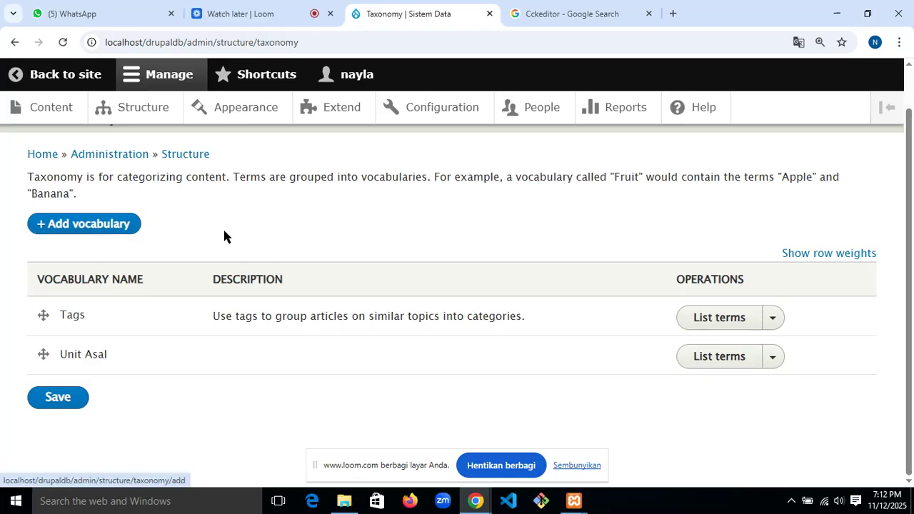
click(770, 323)
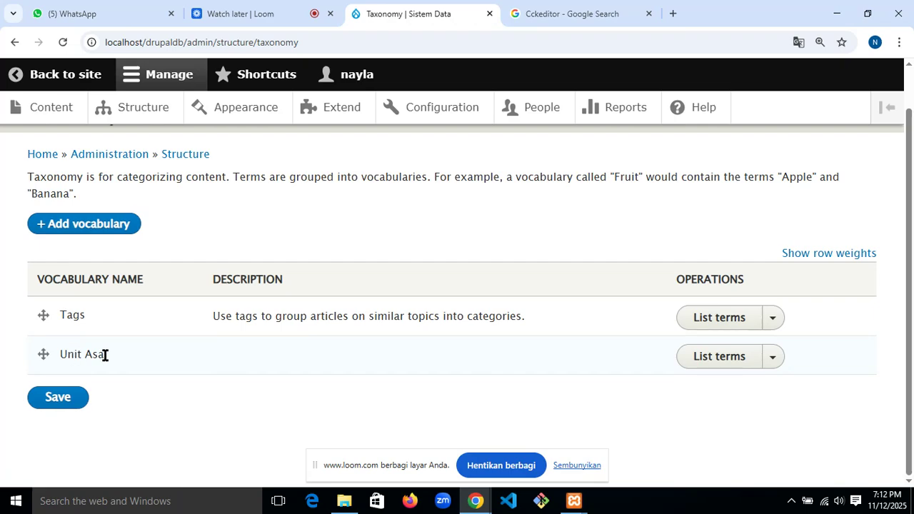
- Start a new taxonomy vocabulary and name it Organisasi_Mahasiswa
click(68, 227)
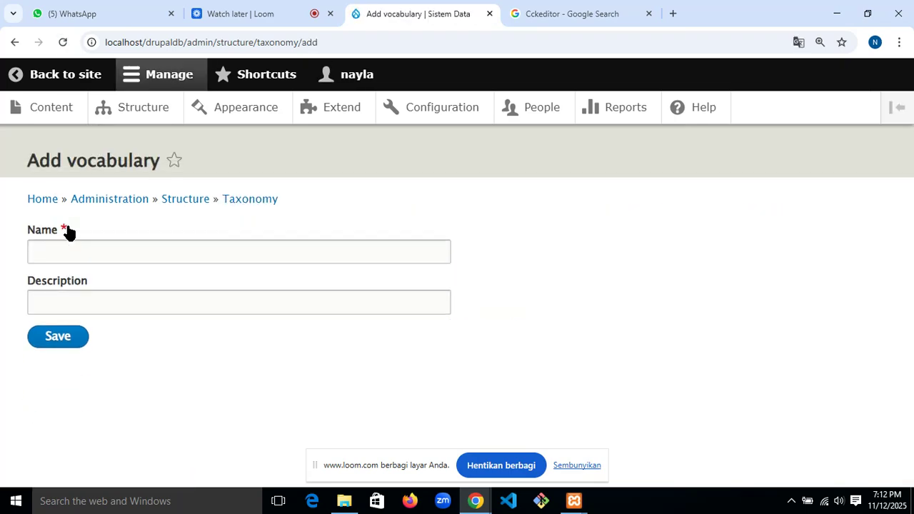
click(103, 249)
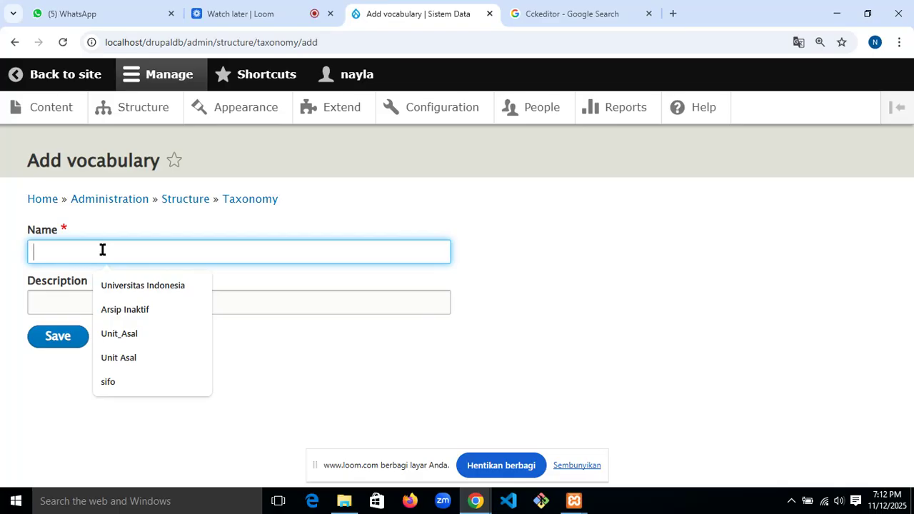
text(B)
key(BackSpace)
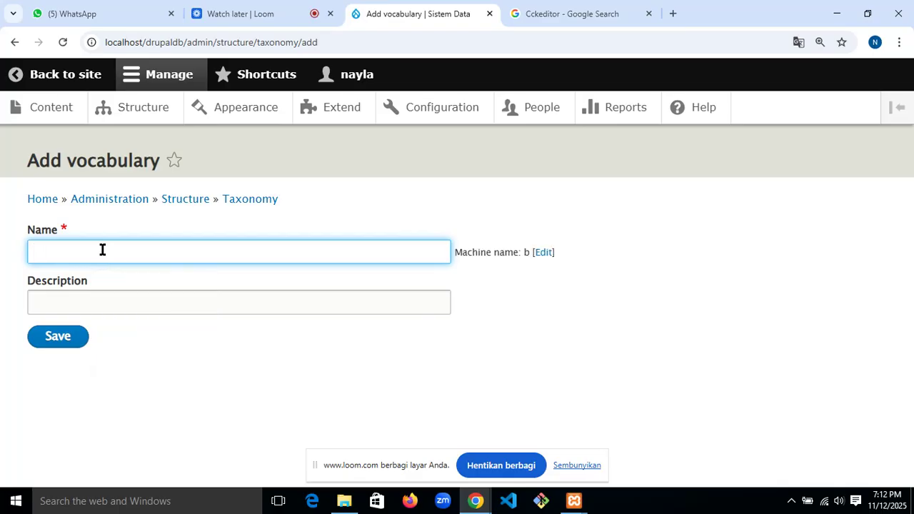
text(Organisasi Maha)
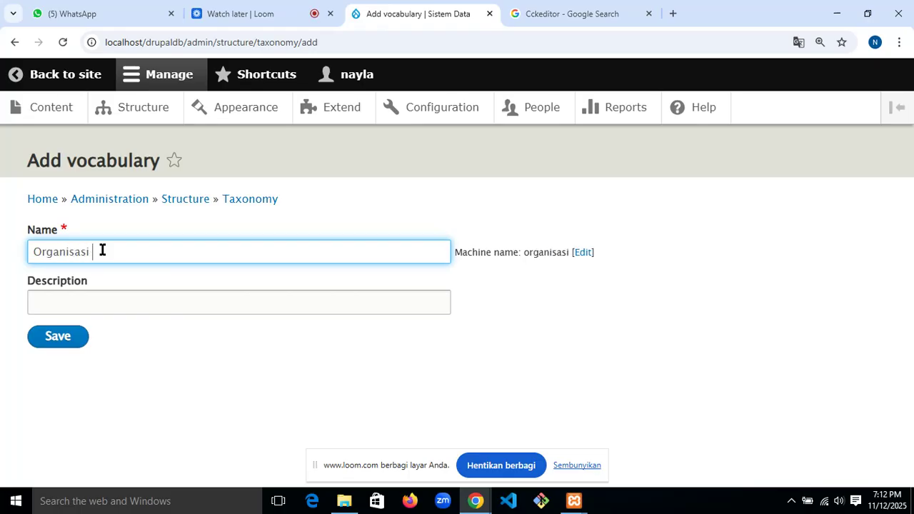
text(siswa)
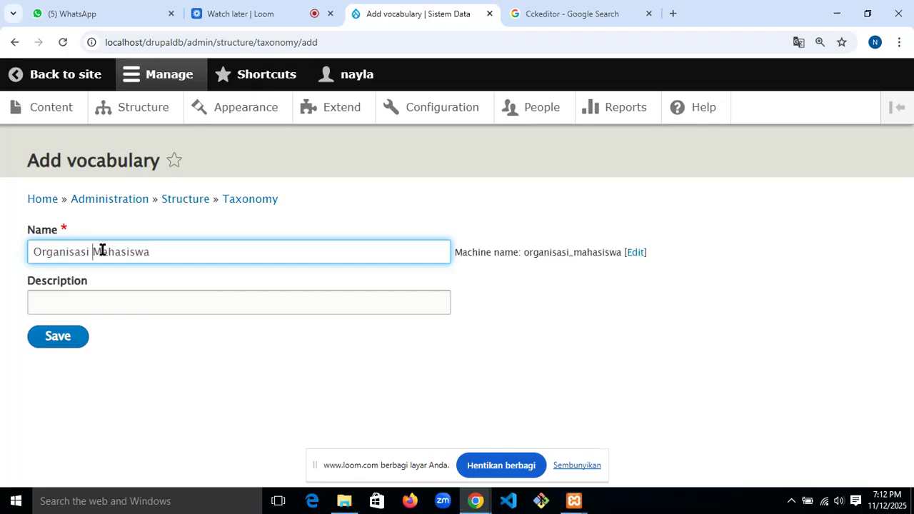
key(BackSpace)
text(_)
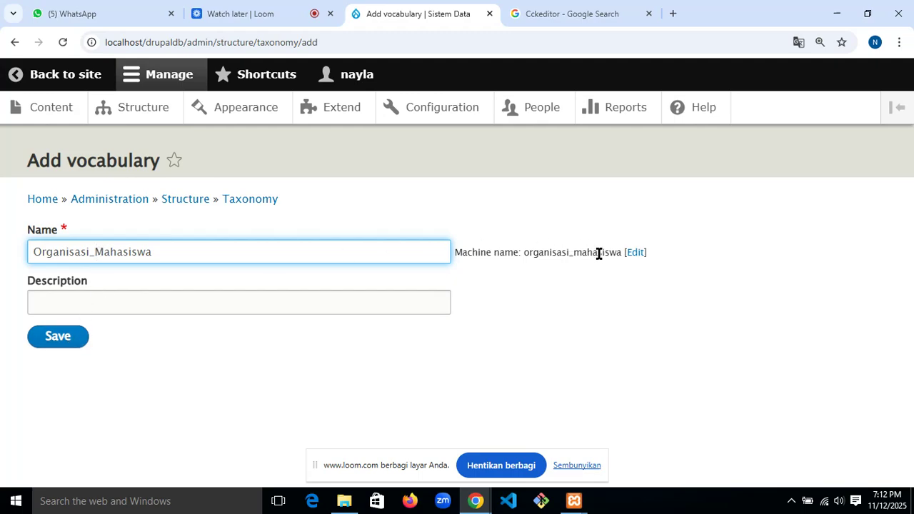
- Describe the vocabulary as "Organisasi mahasiswa upnvj" and save it
click(67, 298)
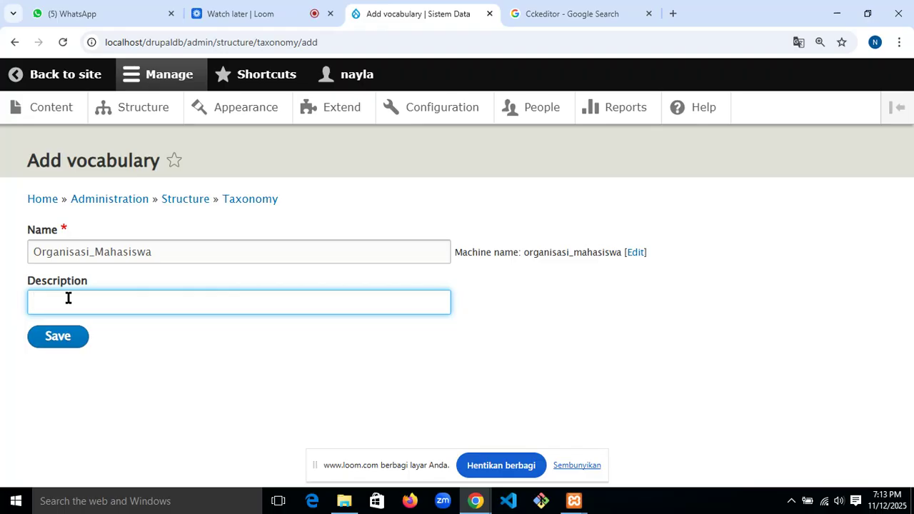
text(orga)
key(BackSpace)
key(BackSpace)
key(BackSpace)
text(Organisasi mahasiswa upnvj)
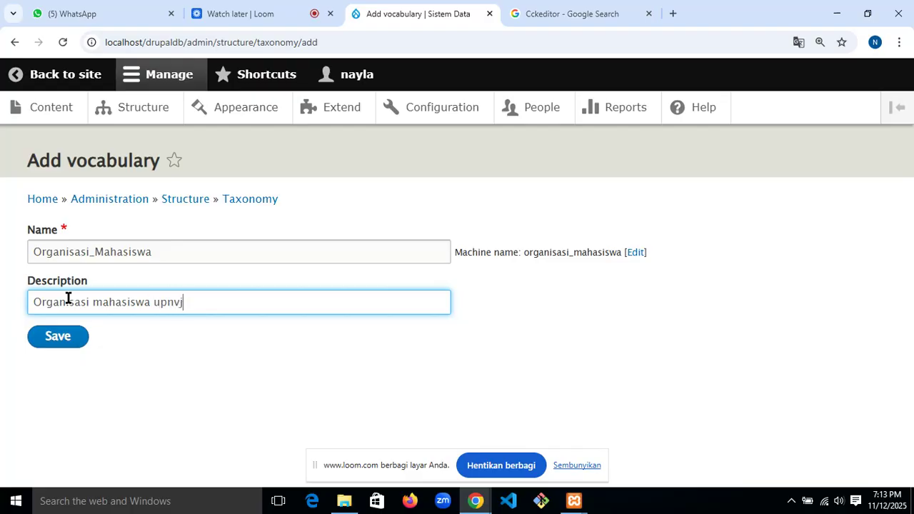
click(66, 346)
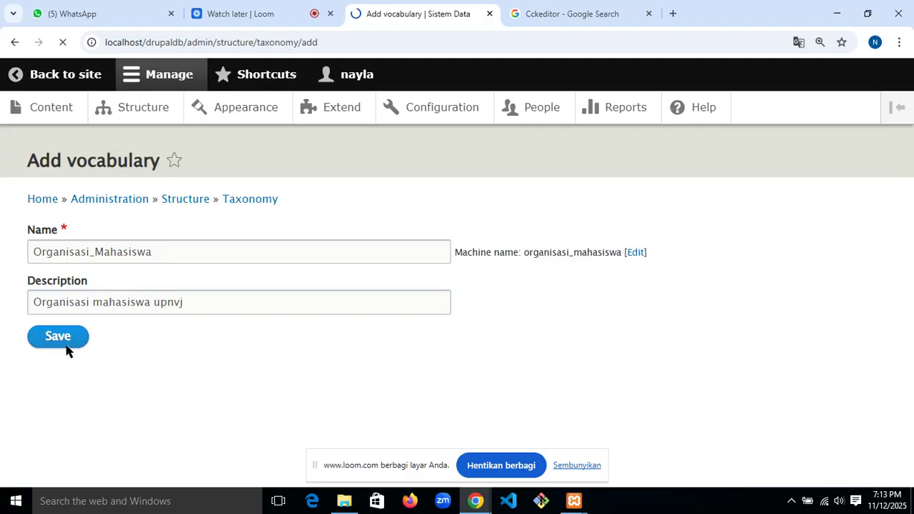
- Start a new term in the Organisasi_Mahasiswa vocabulary and name it BEM UPNVJ
scroll(162, 348, down, 1)
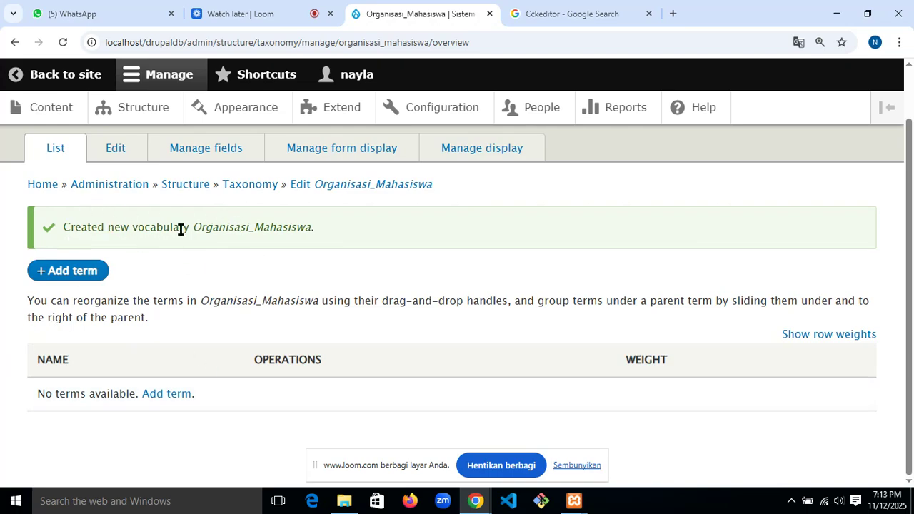
click(77, 276)
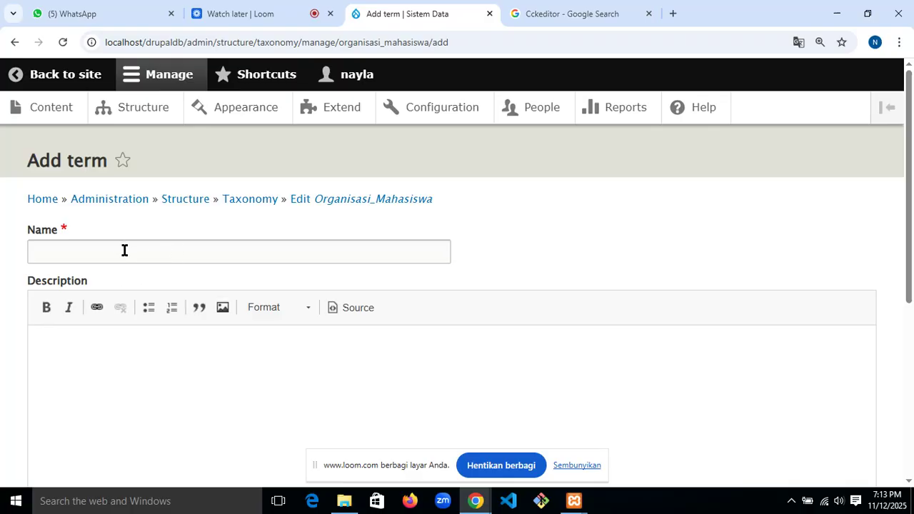
scroll(124, 250, down, 5)
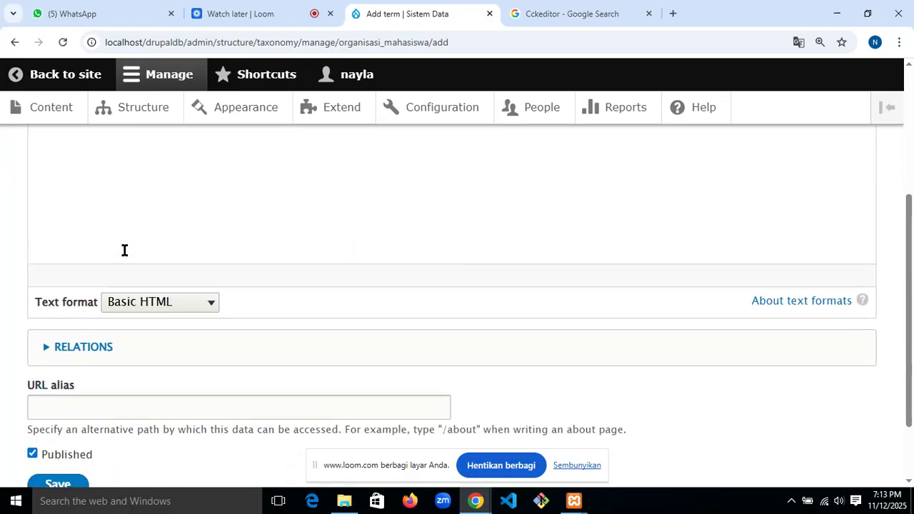
scroll(124, 250, up, 5)
click(99, 252)
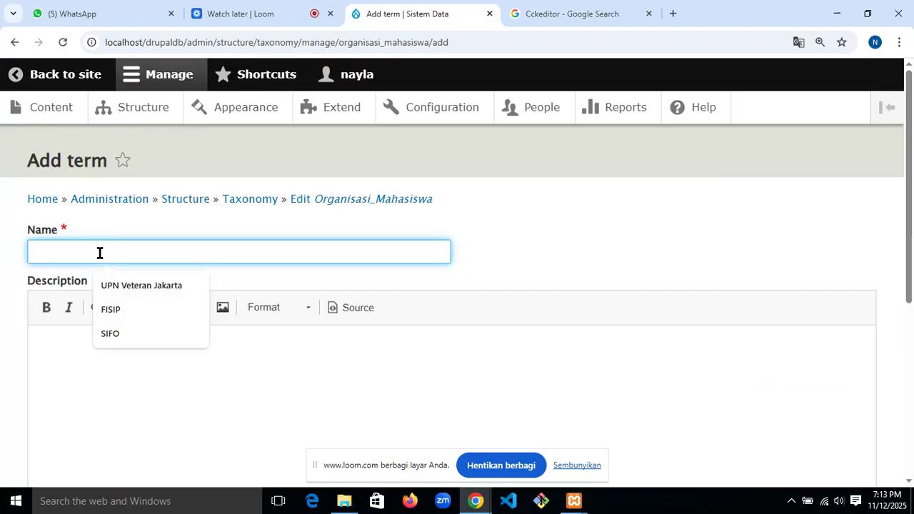
text(Bem)
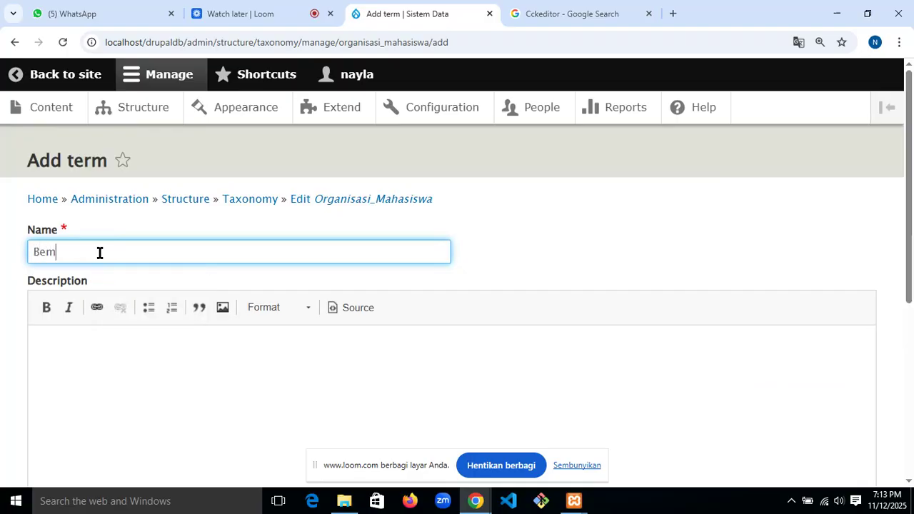
key(BackSpace)
key(BackSpace)
text(EM U)
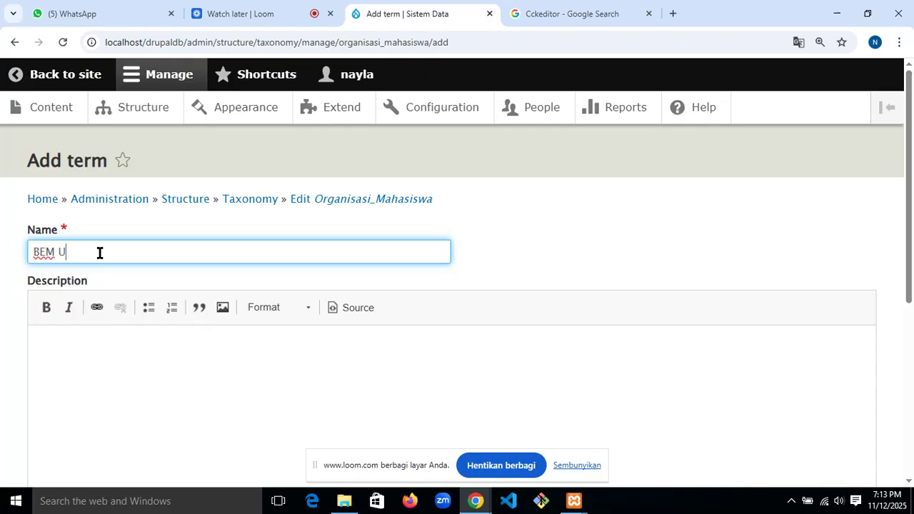
text(PNVJ)
- Enter the term's description as "Organisasi mahasiswa di Universitas Pembangunan Nasional "Veteran" Jakarta."
scroll(98, 252, down, 2)
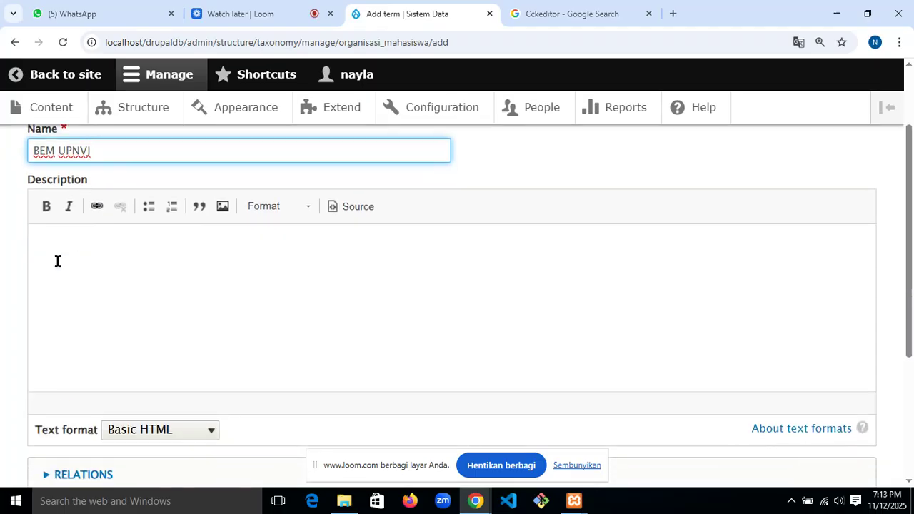
click(58, 261)
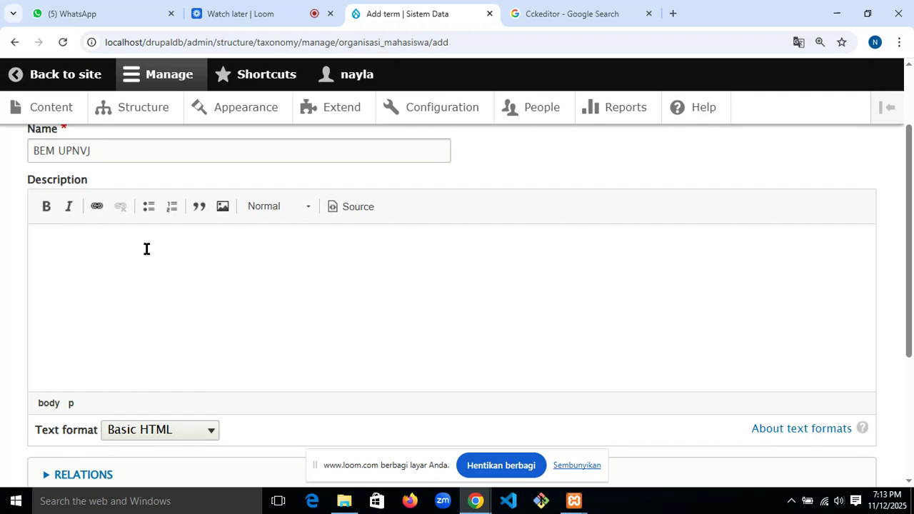
text(B)
key(BackSpace)
text(Organisasi m)
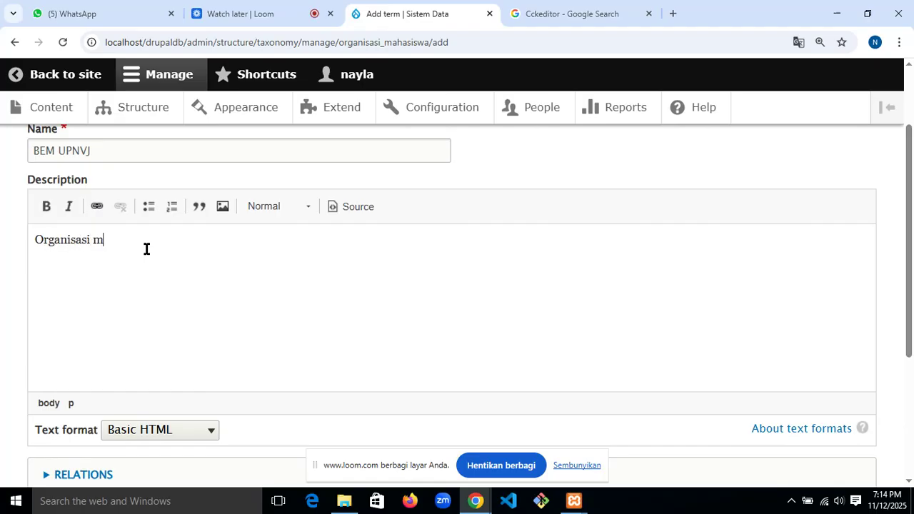
text(ahasiswa )
text(di)
text( ling)
key(BackSpace)
key(BackSpace)
key(BackSpace)
text(uni)
key(BackSpace)
key(BackSpace)
key(BackSpace)
text(Universitas )
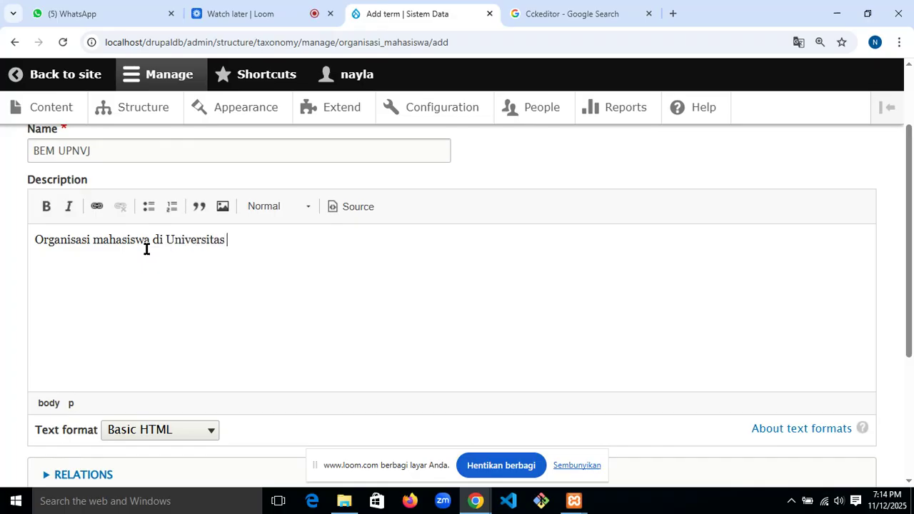
text(Pembangunan Nasio)
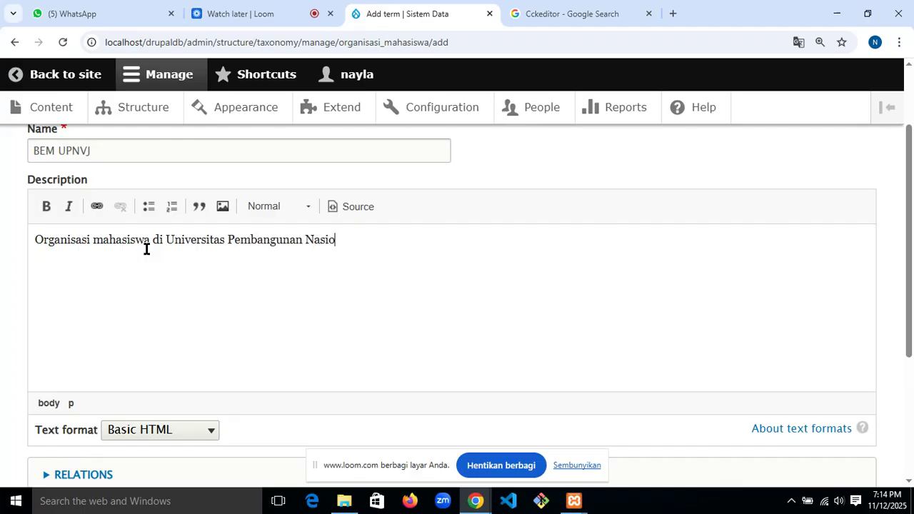
text(nal "Veteran" )
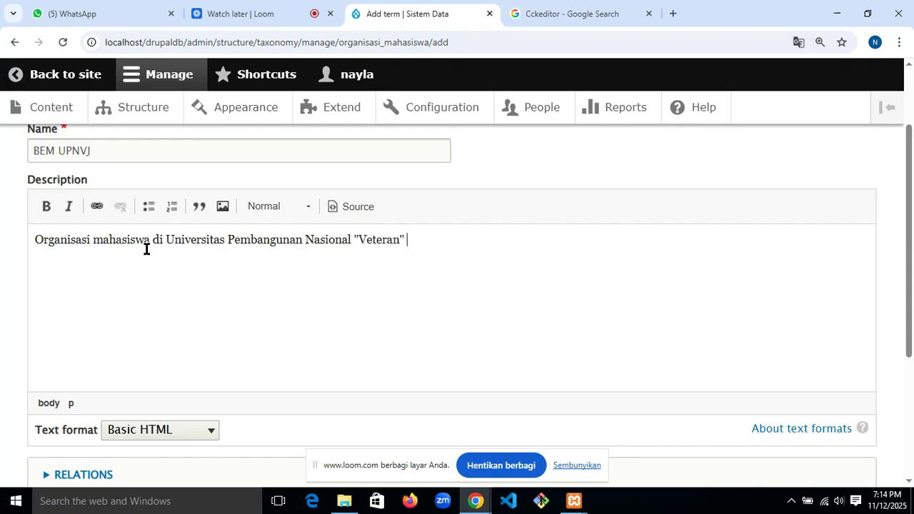
text(Jakarta.)
- Review the text format choices and the Relations settings, leave the URL alias empty, and save the BEM UPNVJ term
scroll(147, 249, down, 1)
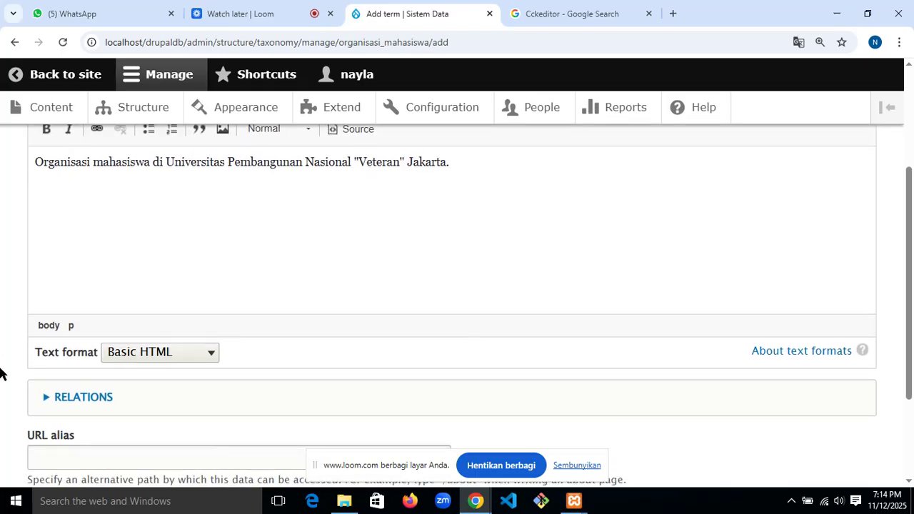
click(141, 361)
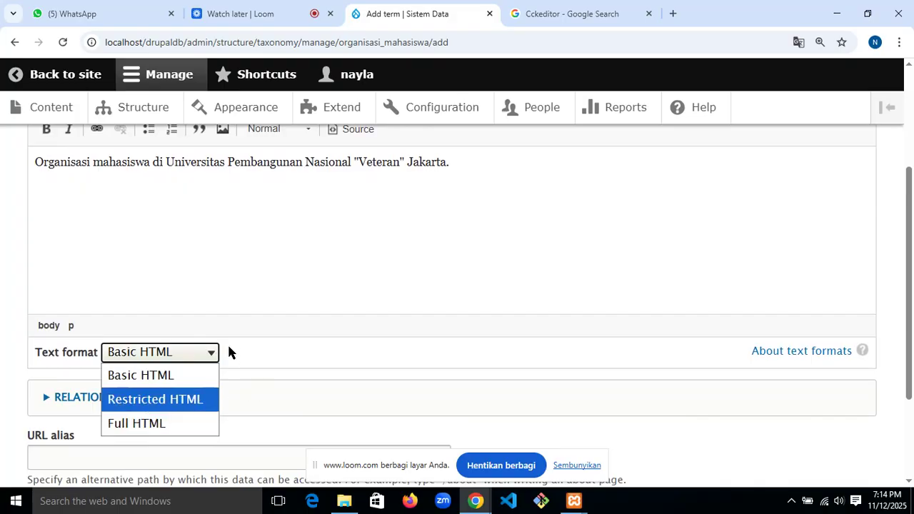
click(203, 353)
scroll(193, 341, down, 2)
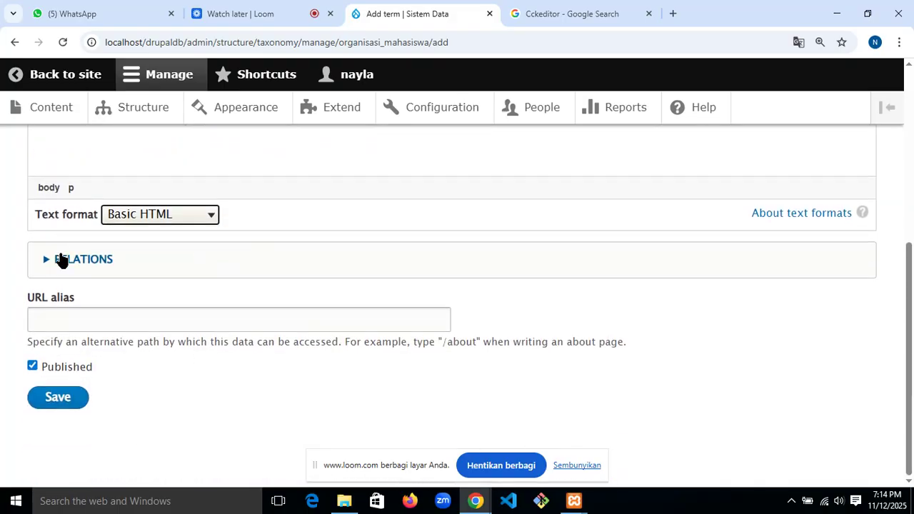
click(62, 261)
scroll(231, 323, down, 1)
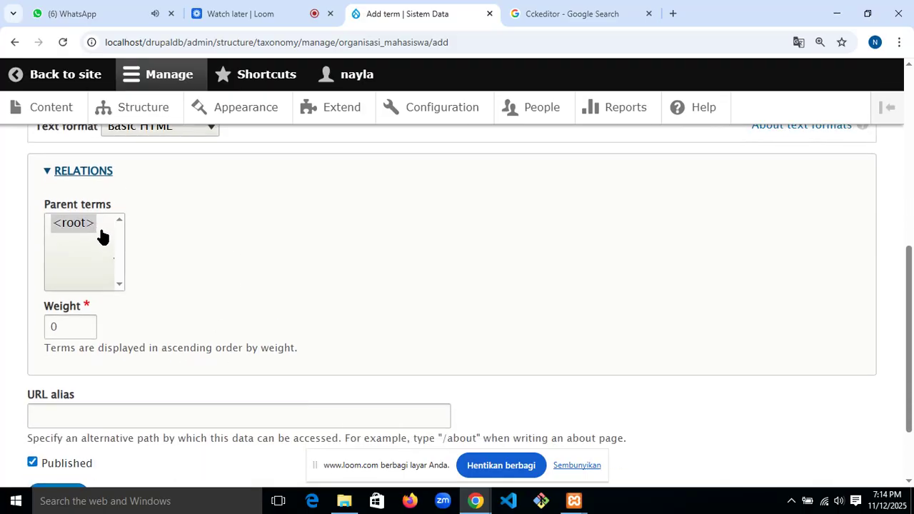
scroll(103, 242, down, 1)
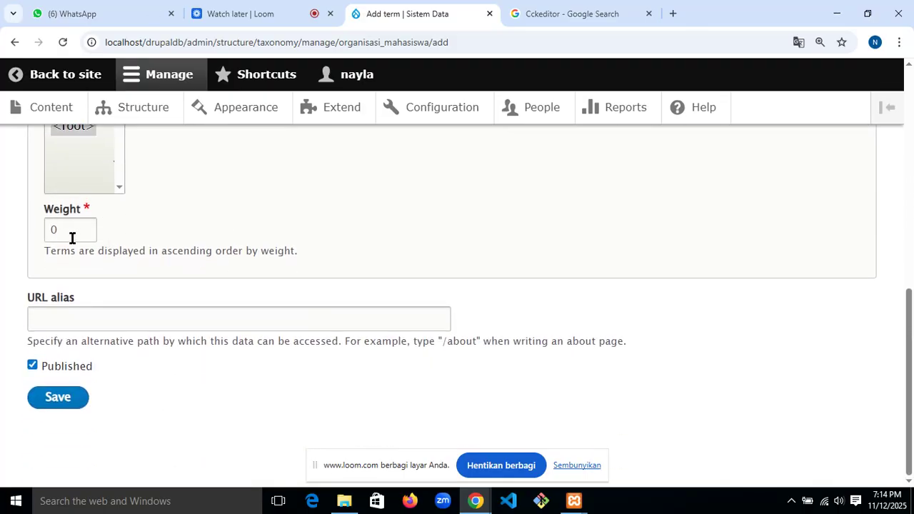
click(76, 321)
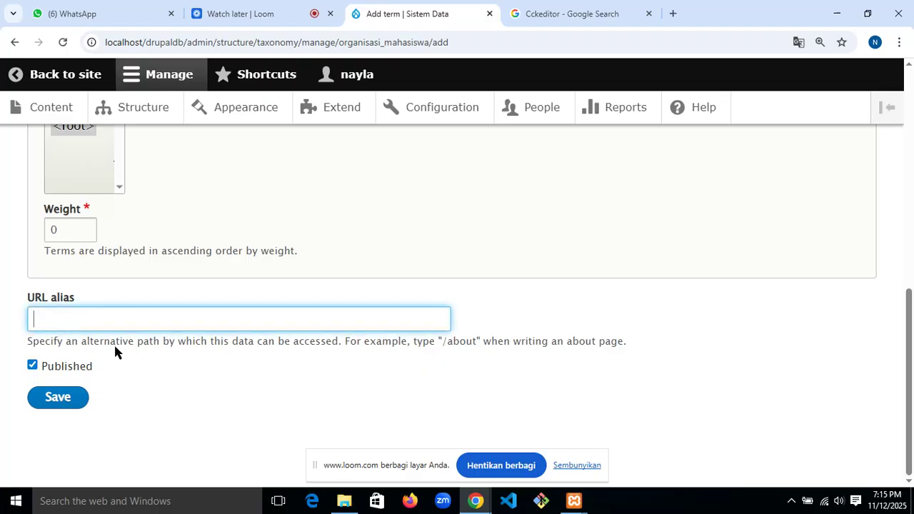
click(51, 398)
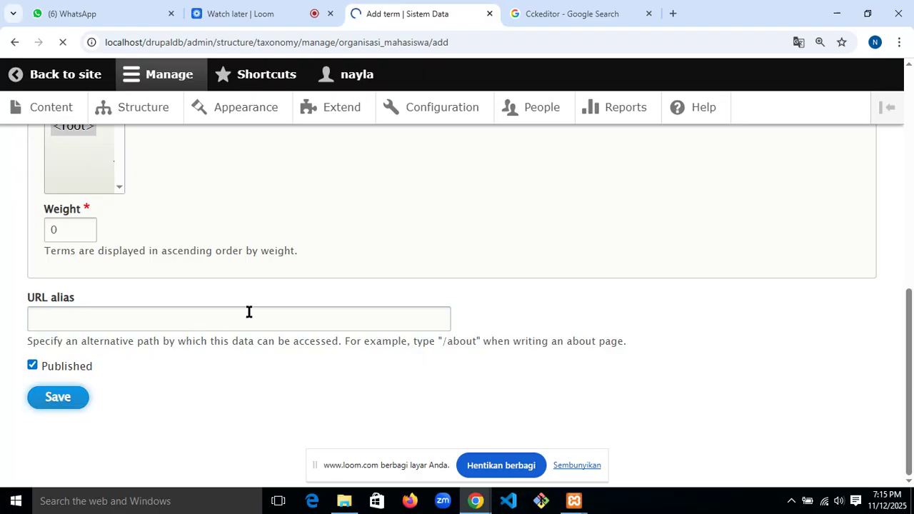
click(254, 4)
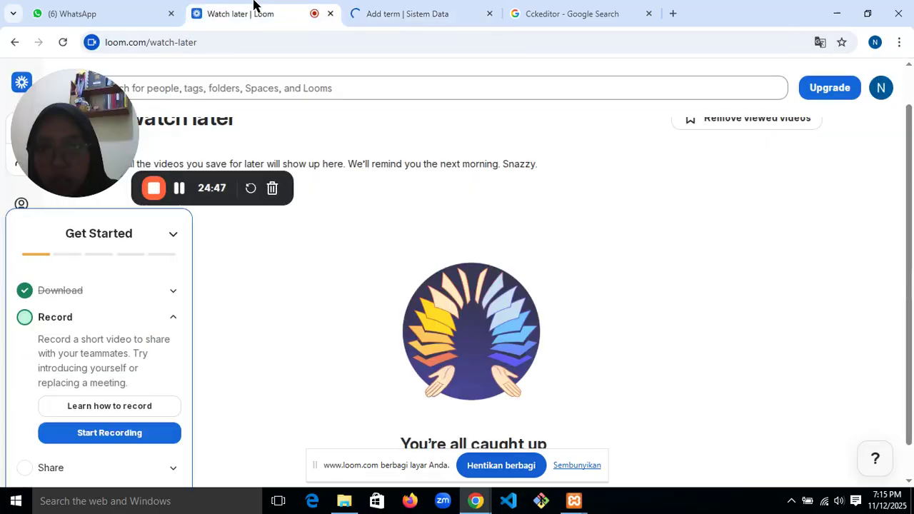
click(388, 8)
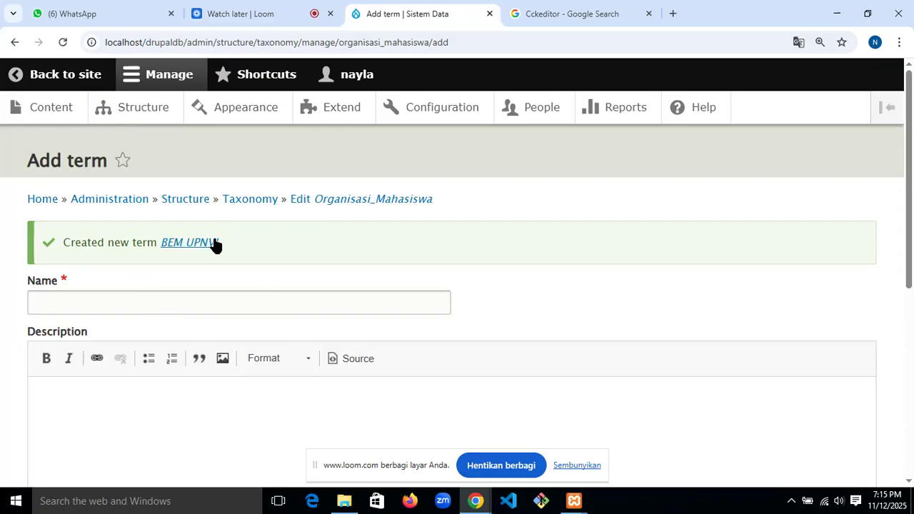
- Name the next Organisasi_Mahasiswa term BEM FISIP UPNVJ
scroll(243, 246, down, 1)
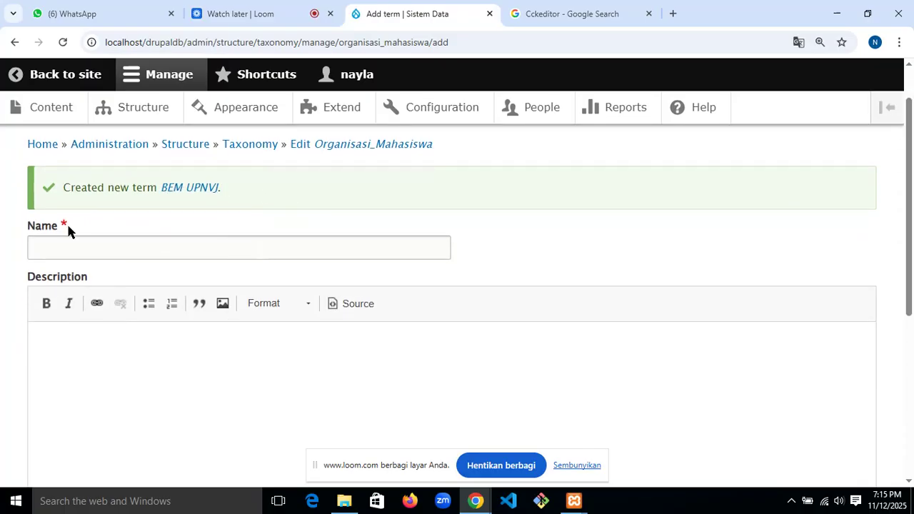
click(79, 243)
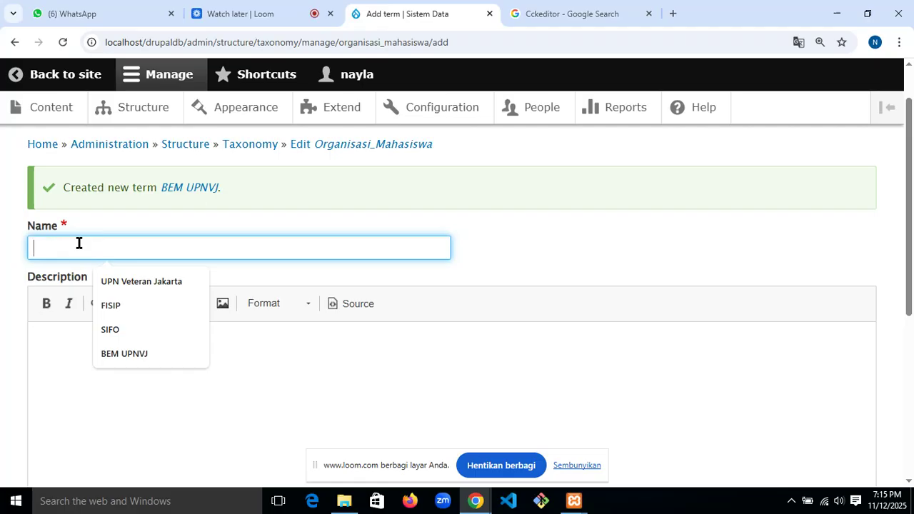
text(B)
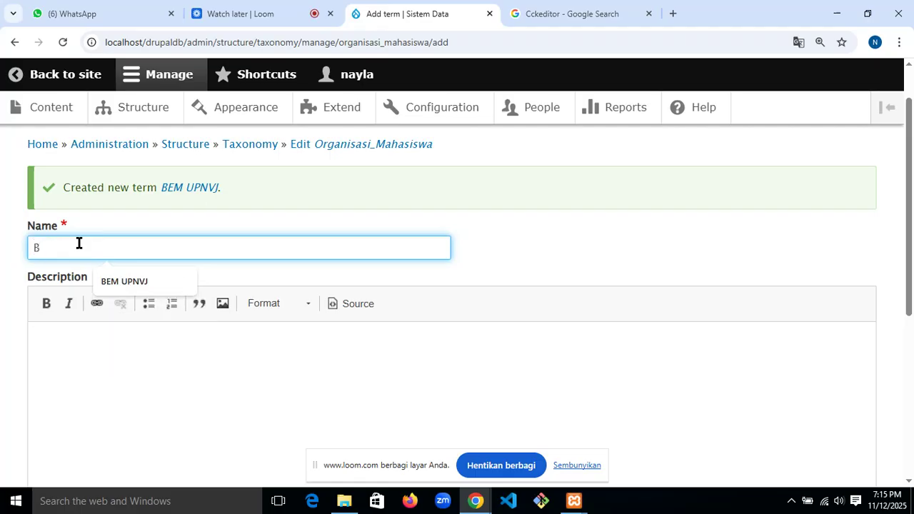
text(e)
key(BackSpace)
text(BEM F)
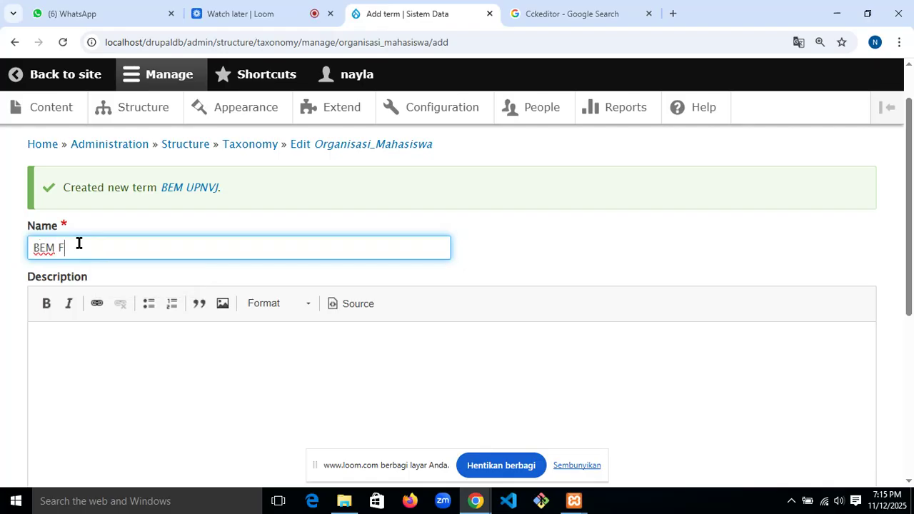
text(ISIP UPNVJ)
click(79, 244)
text(P)
- Enter the description "BEM Fakultas Ilmu Sosial dan Ilmu Politik." for the BEM FISIP UPNVJ term and save it
scroll(78, 257, down, 1)
click(96, 281)
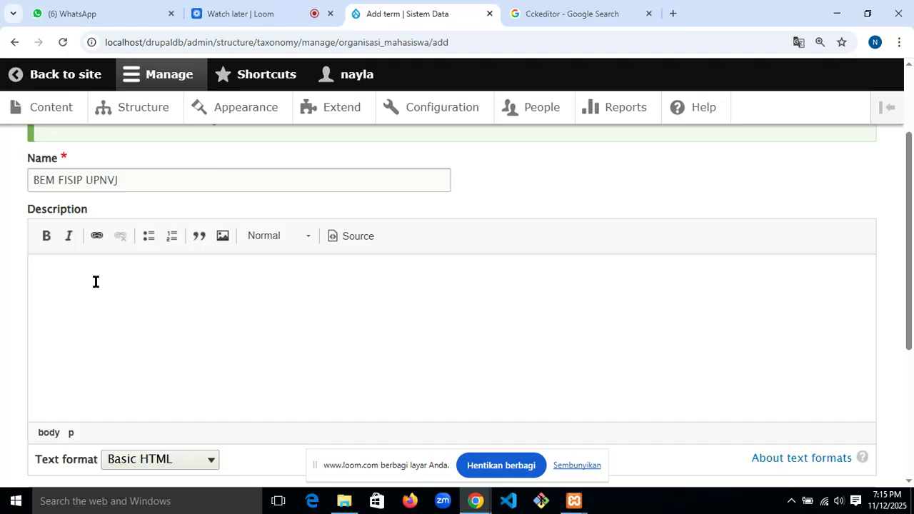
text(BEM FIS)
key(BackSpace)
text(akultas Ilm)
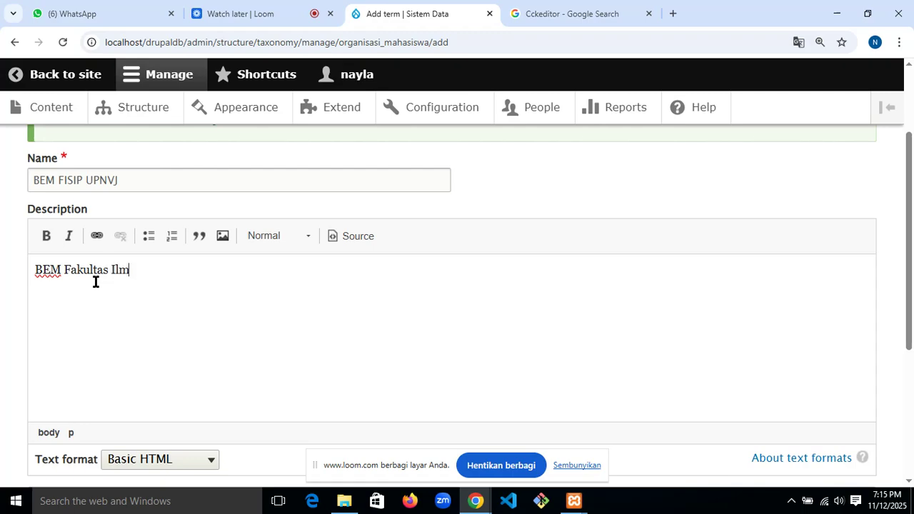
text(u Politik dan Ilmu)
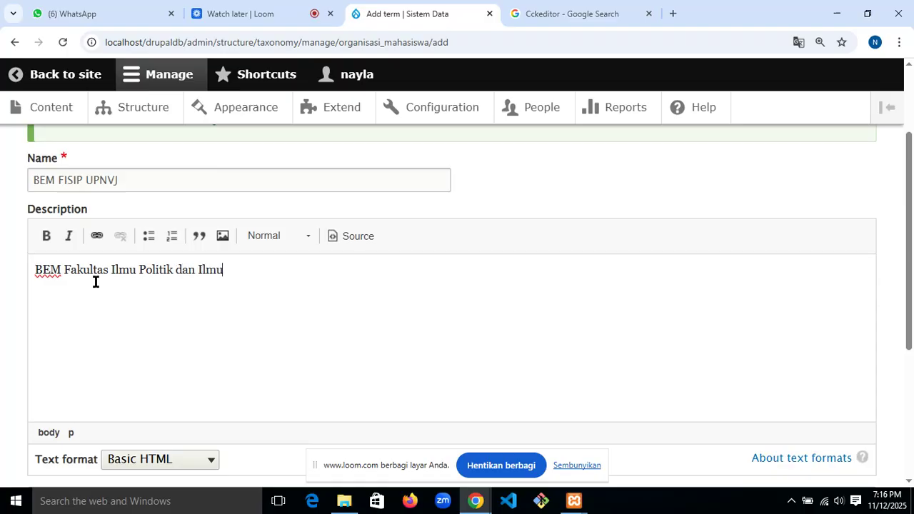
text( Politik)
key(BackSpace)
key(BackSpace)
key(BackSpace)
key(BackSpace)
key(BackSpace)
key(BackSpace)
key(BackSpace)
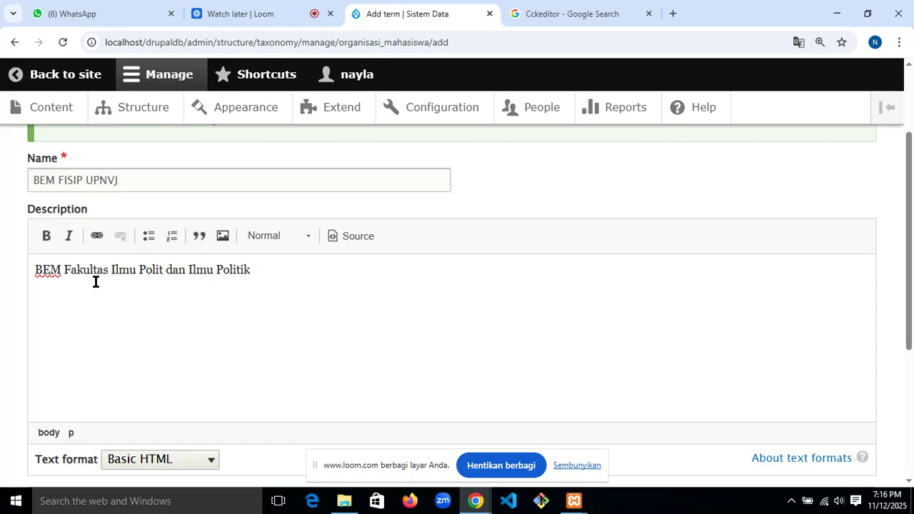
text(Sosial)
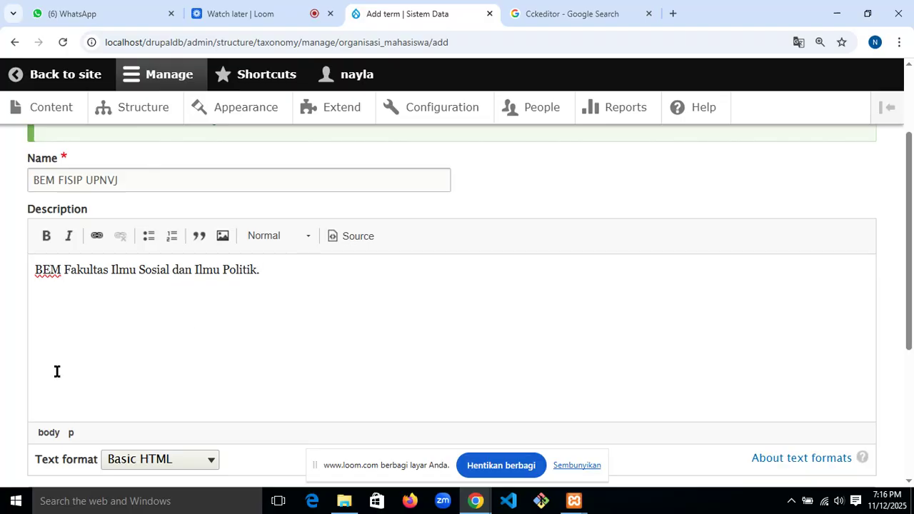
scroll(55, 371, down, 3)
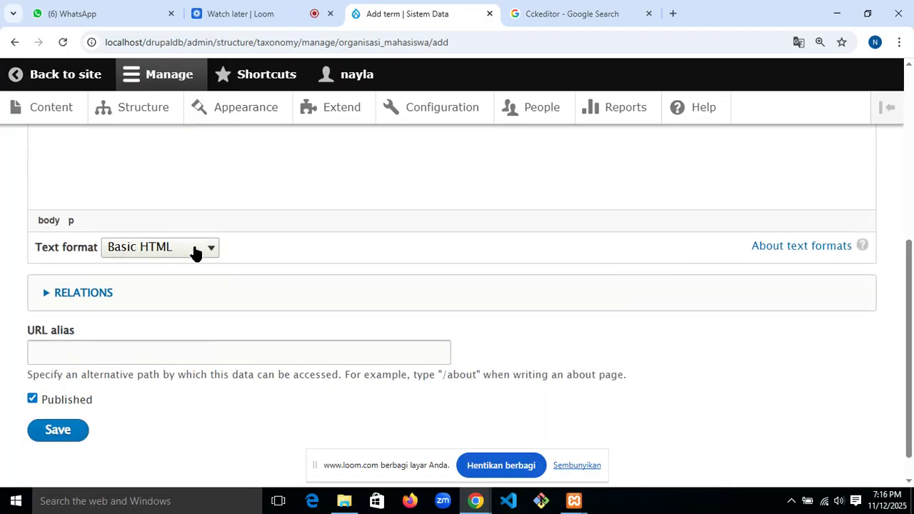
click(66, 435)
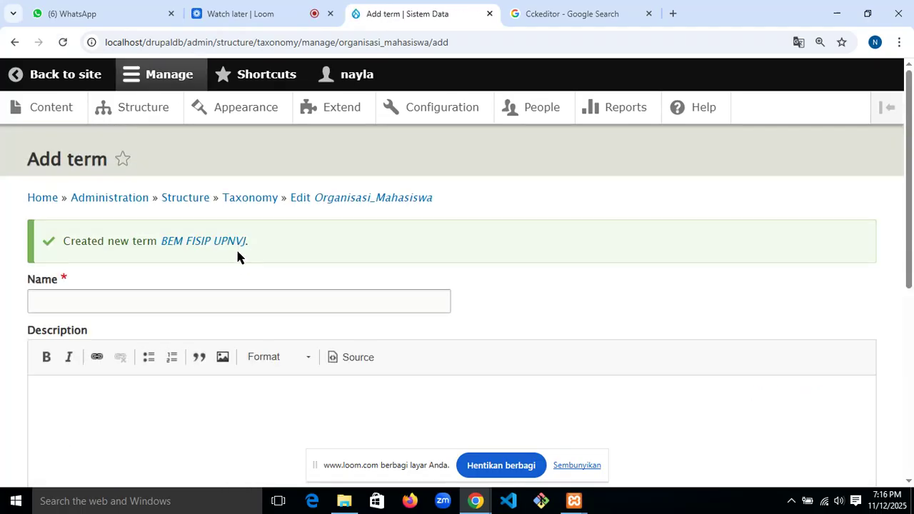
- Add another Organisasi_Mahasiswa term named HIMA SIFO, leave its description empty, and save it
scroll(237, 257, down, 5)
scroll(238, 257, up, 1)
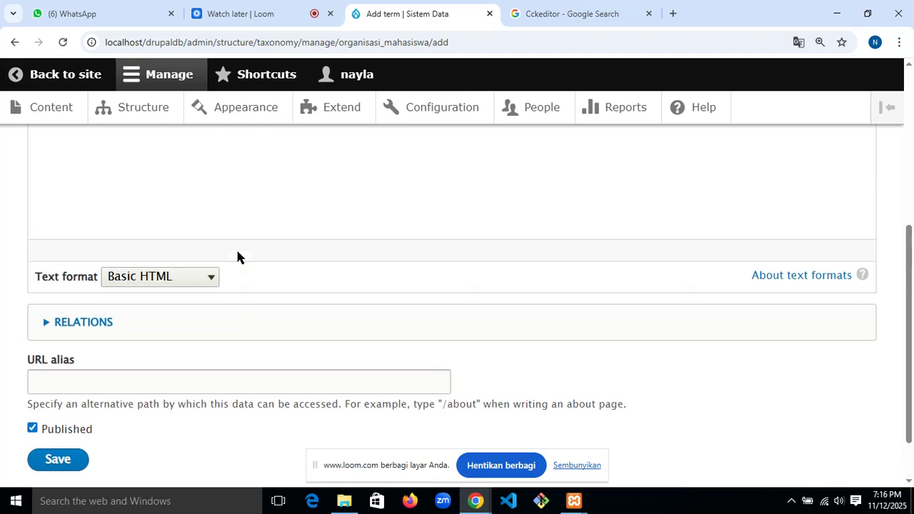
scroll(238, 258, up, 5)
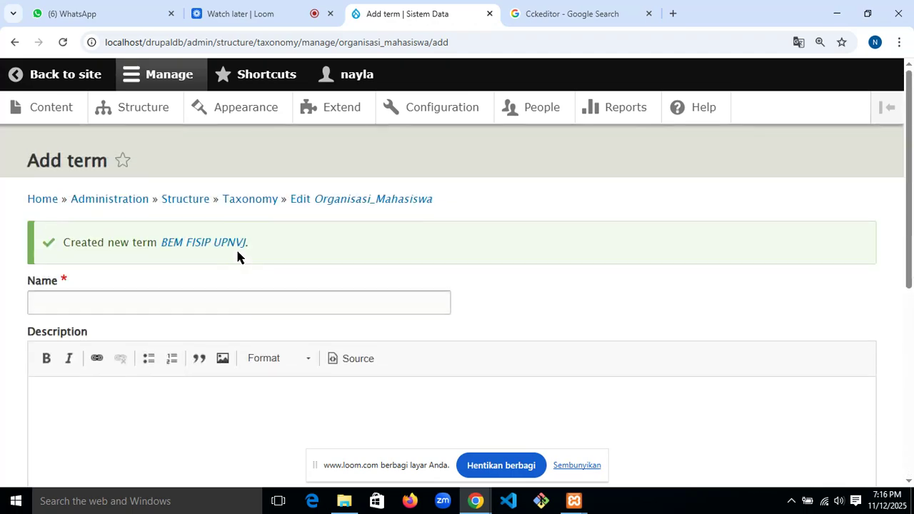
click(100, 303)
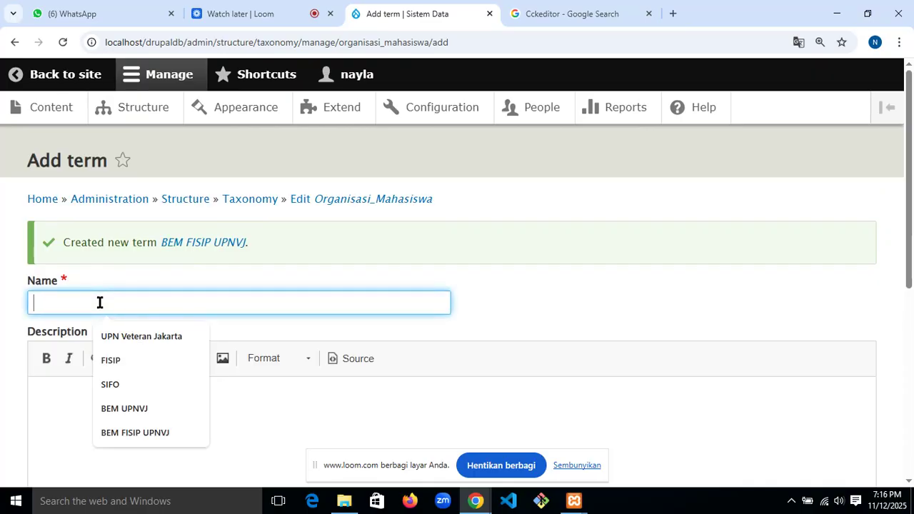
text(HIM)
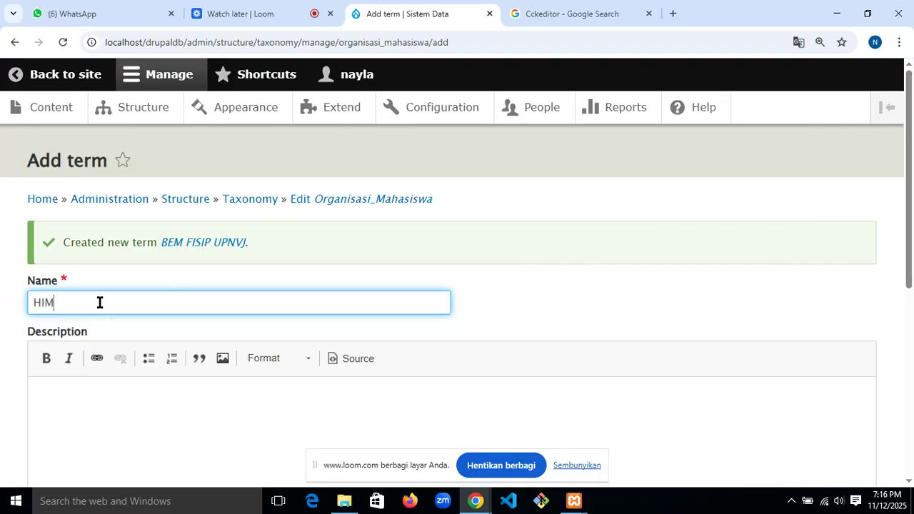
text(PUNAN)
key(BackSpace)
key(BackSpace)
key(BackSpace)
key(BackSpace)
key(BackSpace)
text(MA SIFO)
scroll(98, 302, down, 3)
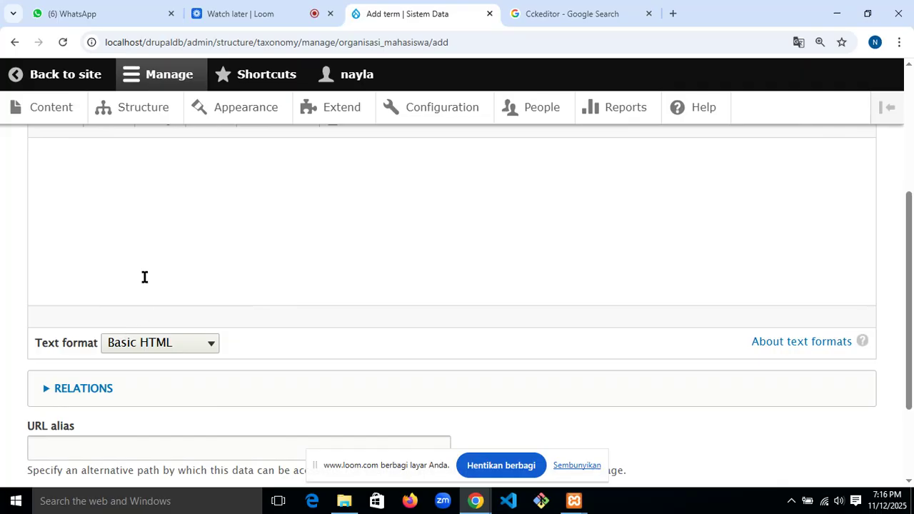
scroll(143, 277, up, 1)
scroll(146, 276, down, 2)
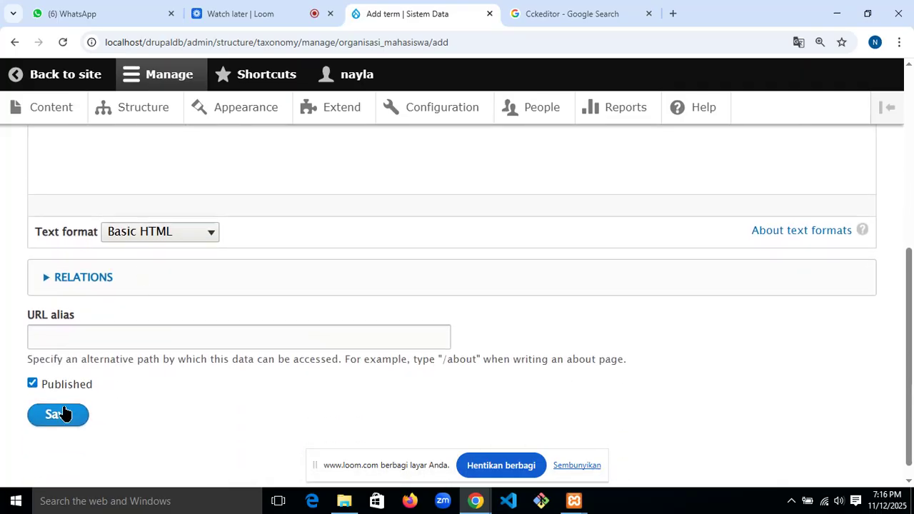
click(62, 414)
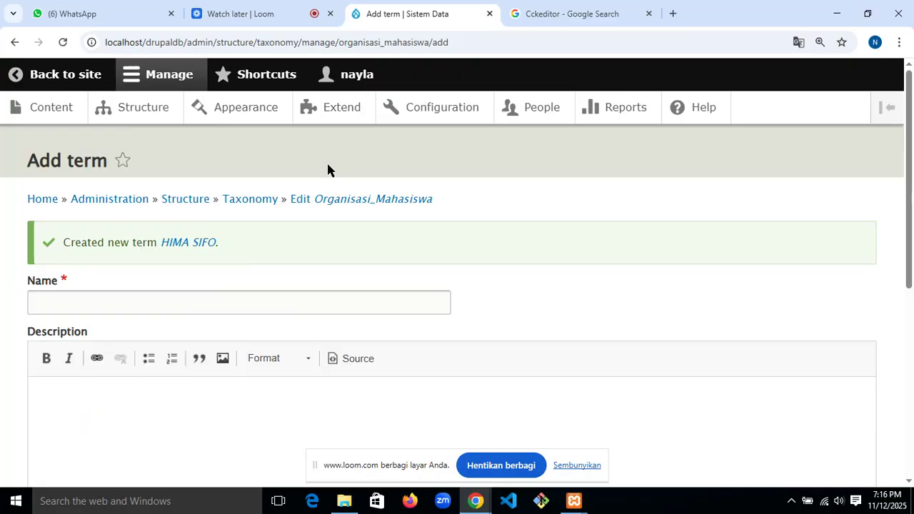
- Go to the Taxonomy overview and list the terms of the Organisasi_Mahasiswa vocabulary
click(264, 198)
scroll(250, 242, down, 2)
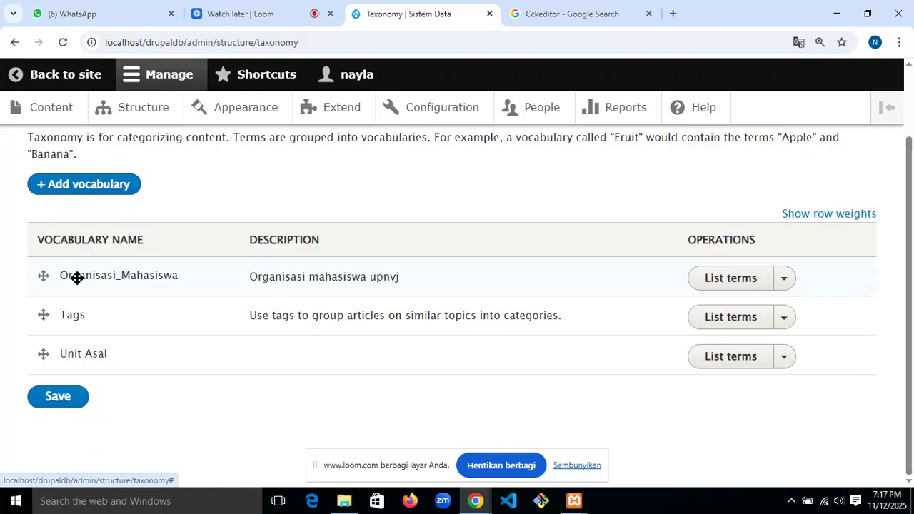
drag(121, 287, 121, 288)
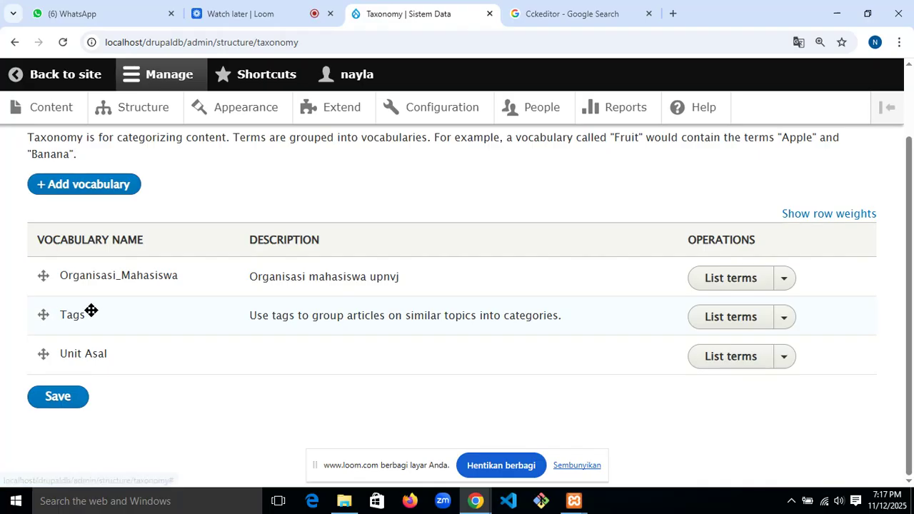
drag(46, 312, 80, 311)
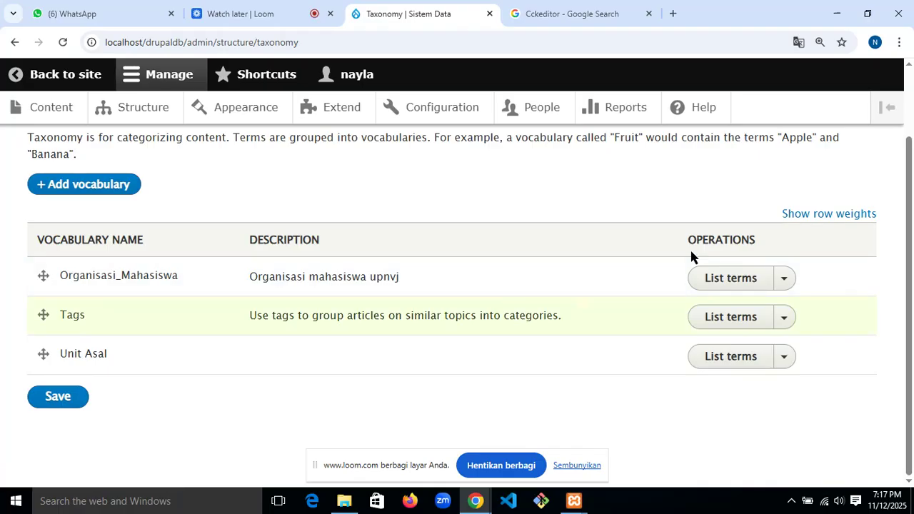
double_click(288, 279)
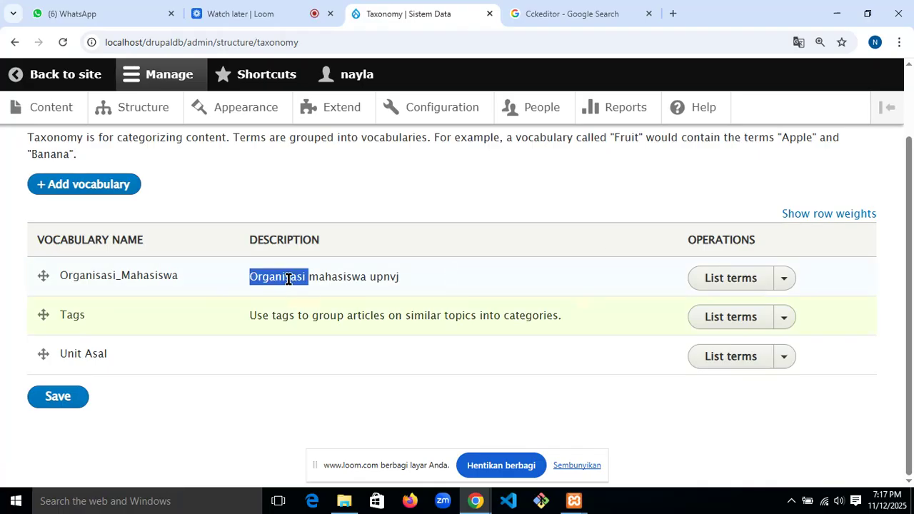
click(173, 279)
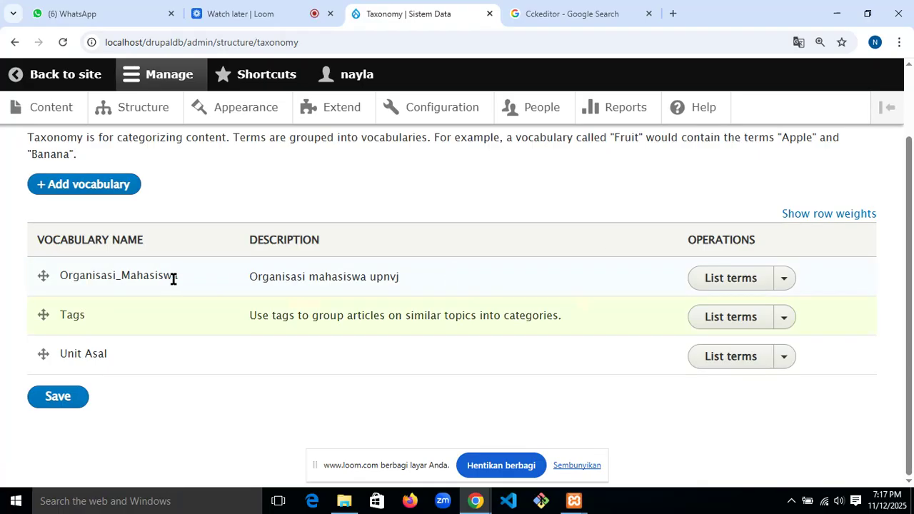
click(711, 275)
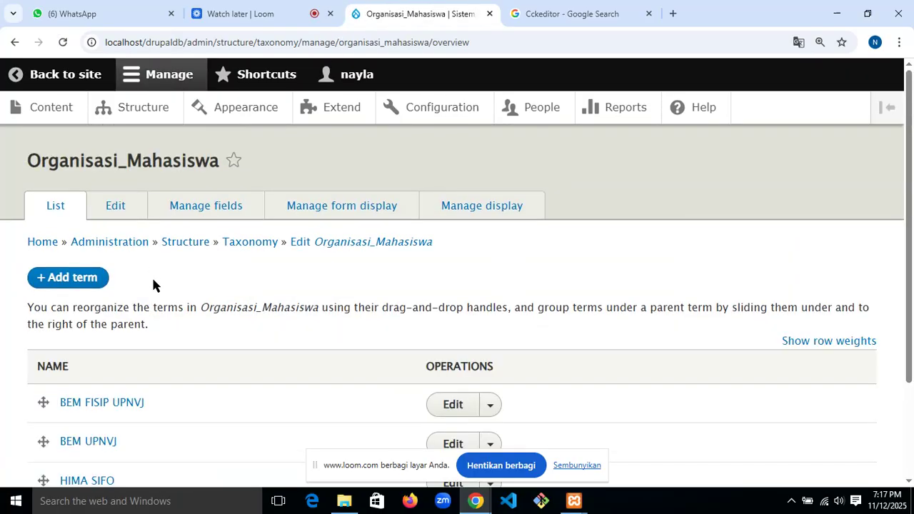
- Move the BEM UPNVJ term above BEM FISIP UPNVJ in the term list
scroll(152, 282, down, 2)
scroll(97, 155, down, 1)
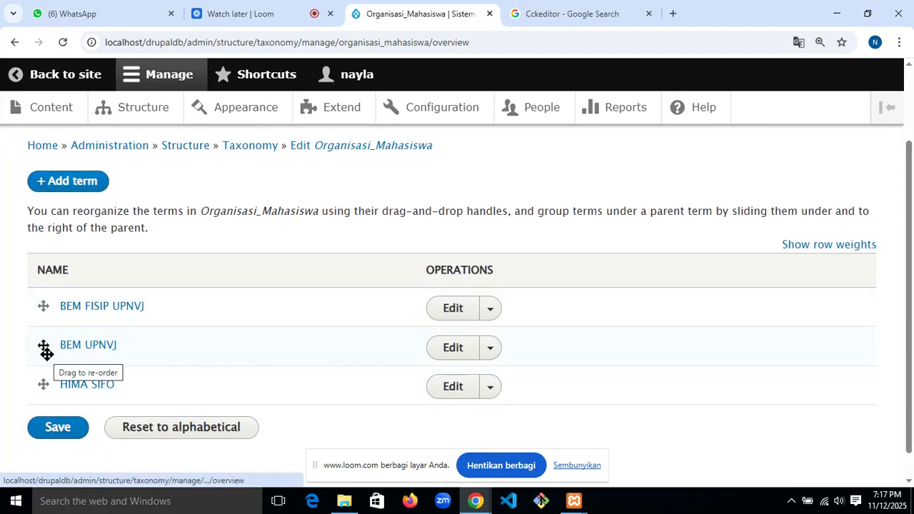
drag(45, 350, 46, 308)
- View the BEM FISIP UPNVJ term's page to check its description
scroll(140, 361, down, 2)
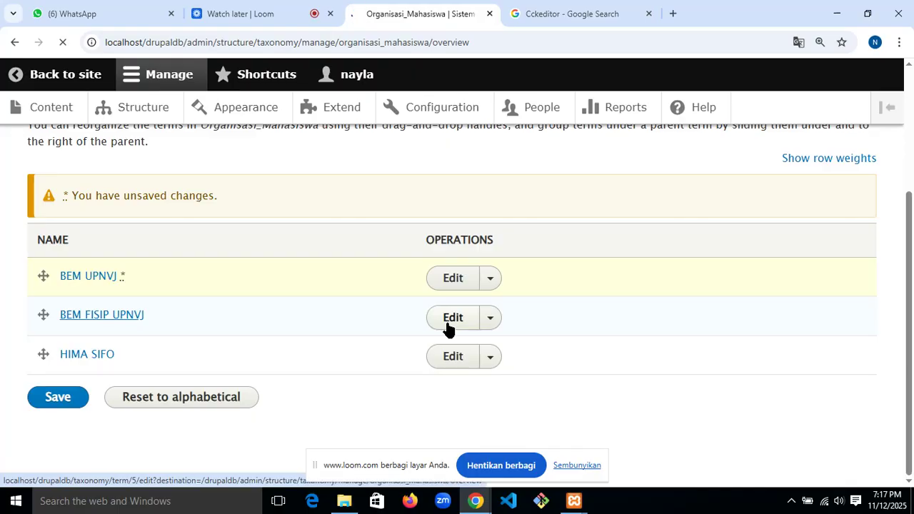
scroll(447, 327, down, 3)
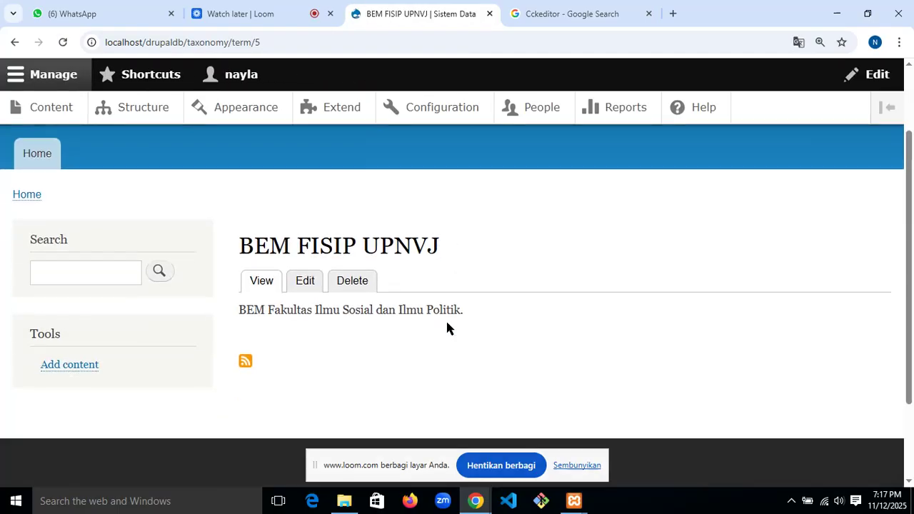
scroll(277, 245, up, 1)
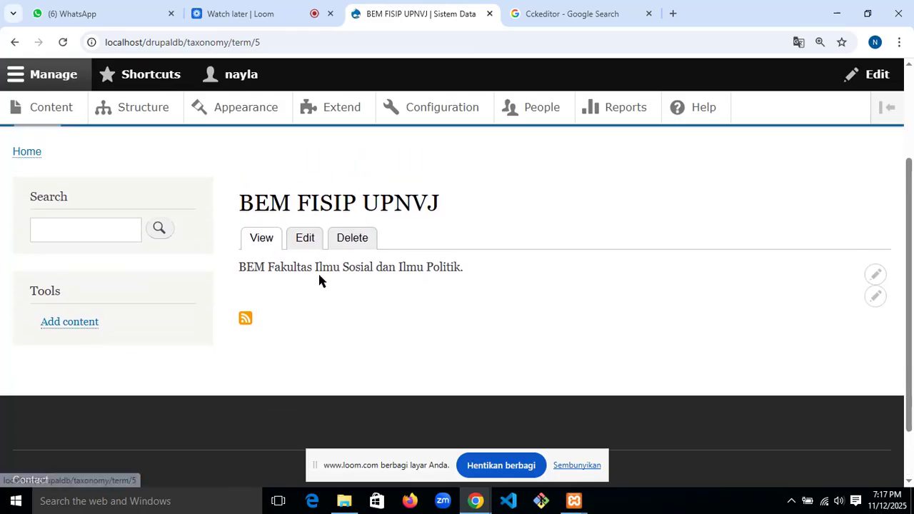
click(308, 247)
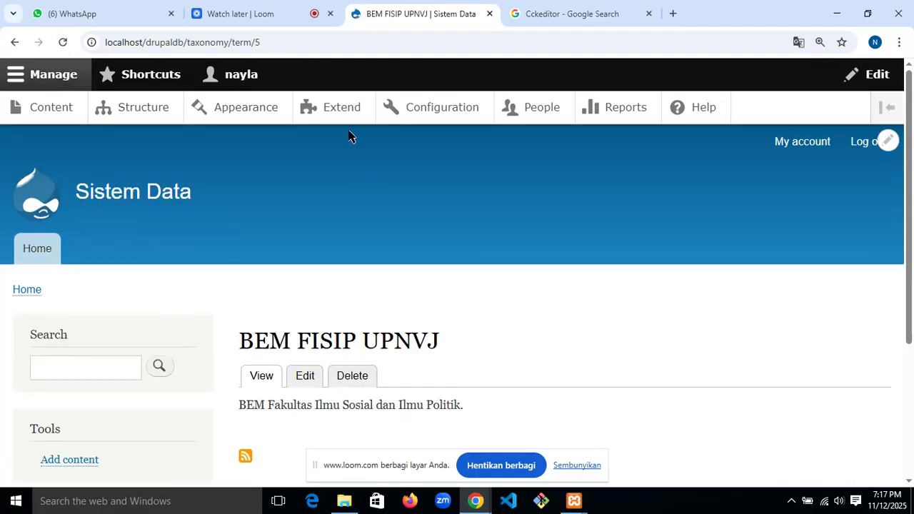
- Return through the site structure's taxonomy overview to the Organisasi_Mahasiswa term list
click(174, 110)
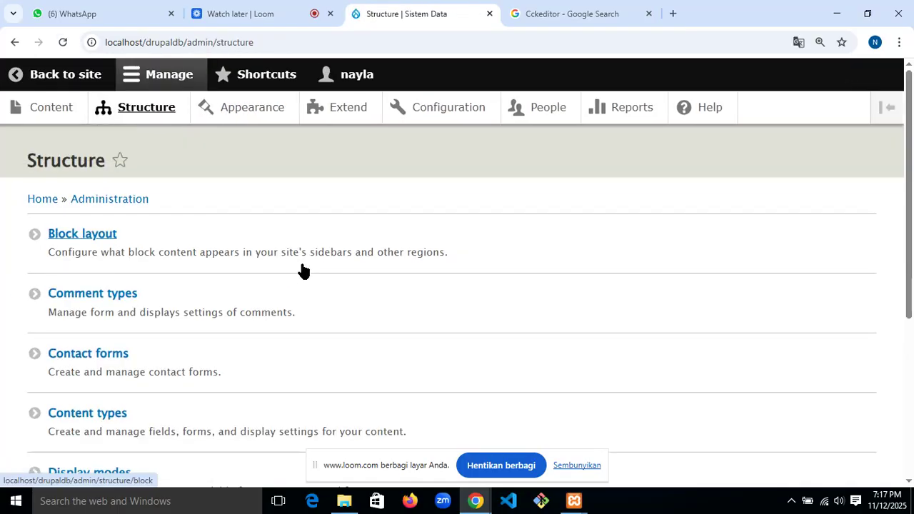
scroll(303, 270, down, 3)
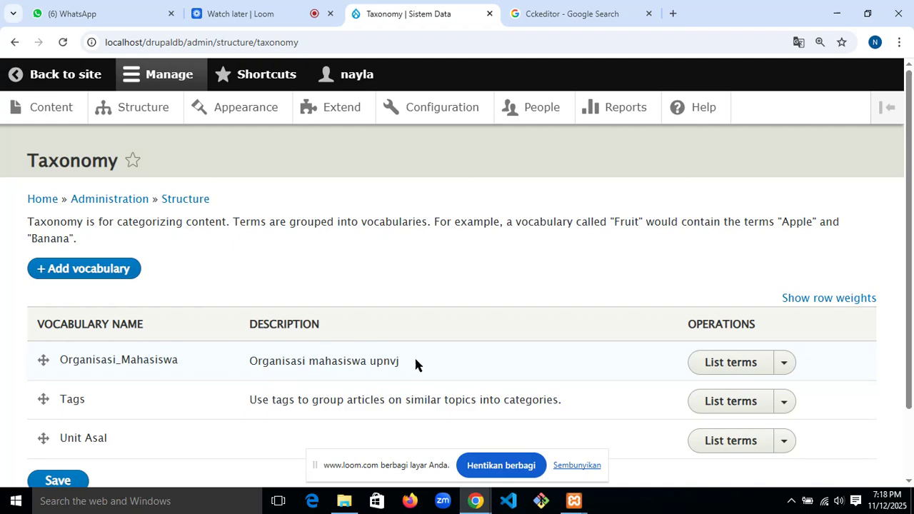
click(709, 371)
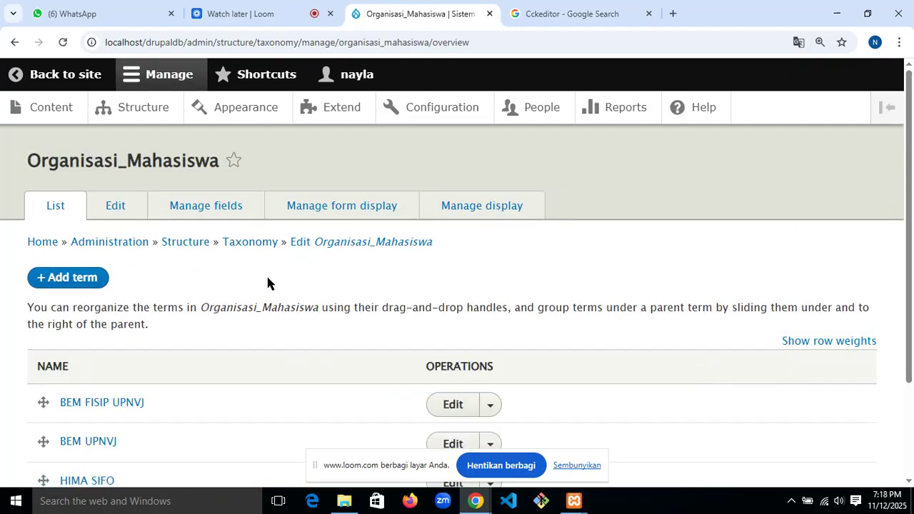
- Arrange the terms hierarchically, with BEM UPNVJ first, BEM FISIP UPNVJ nested under it, and HIMA SIFO nested under BEM FISIP UPNVJ
scroll(113, 275, down, 2)
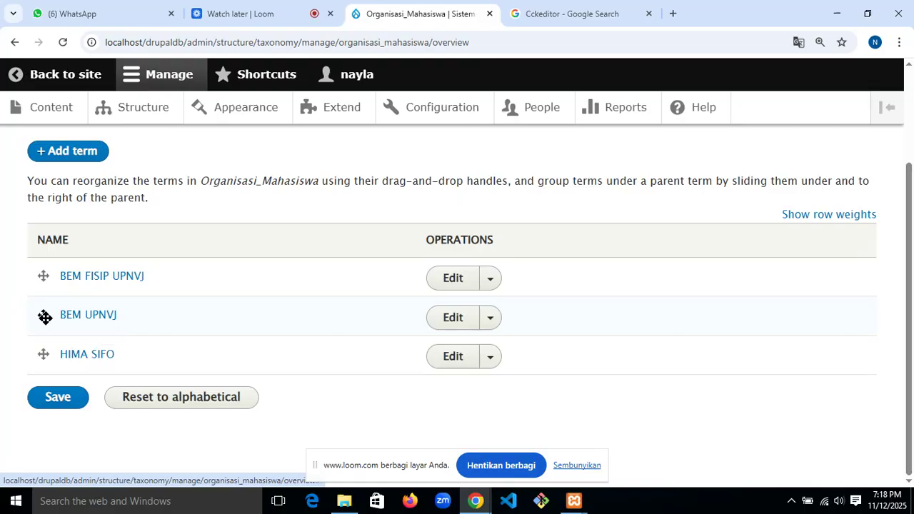
drag(45, 318, 45, 283)
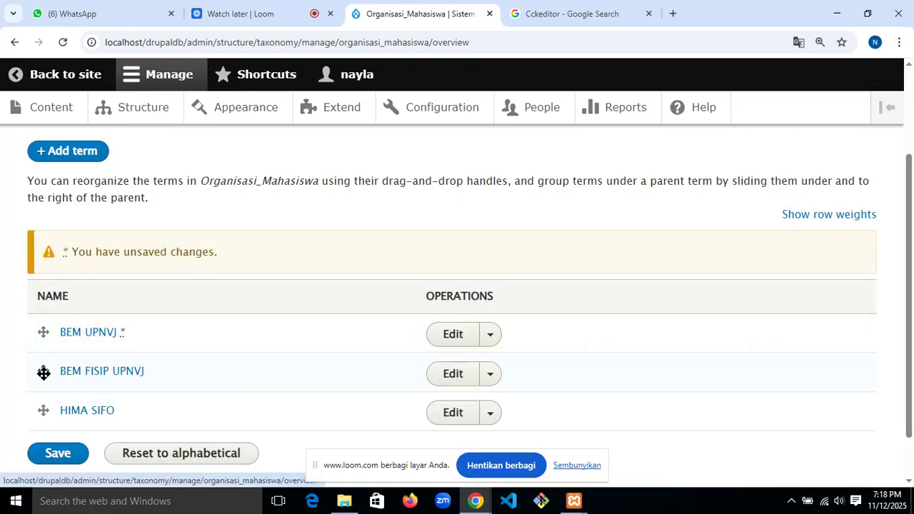
drag(44, 374, 82, 377)
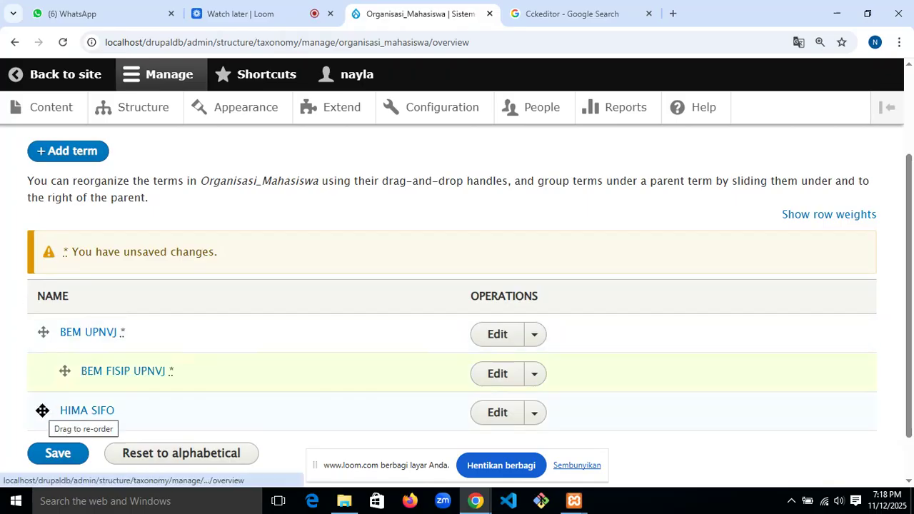
drag(43, 411, 88, 413)
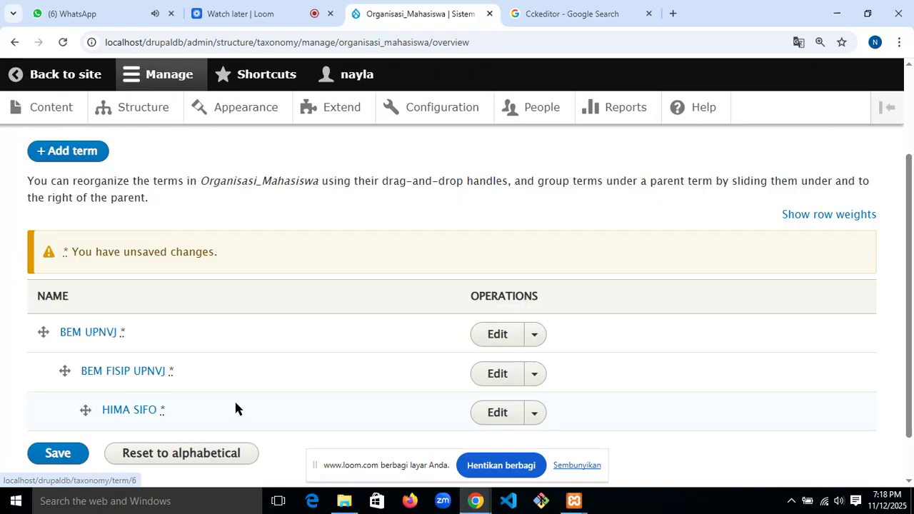
scroll(235, 404, down, 1)
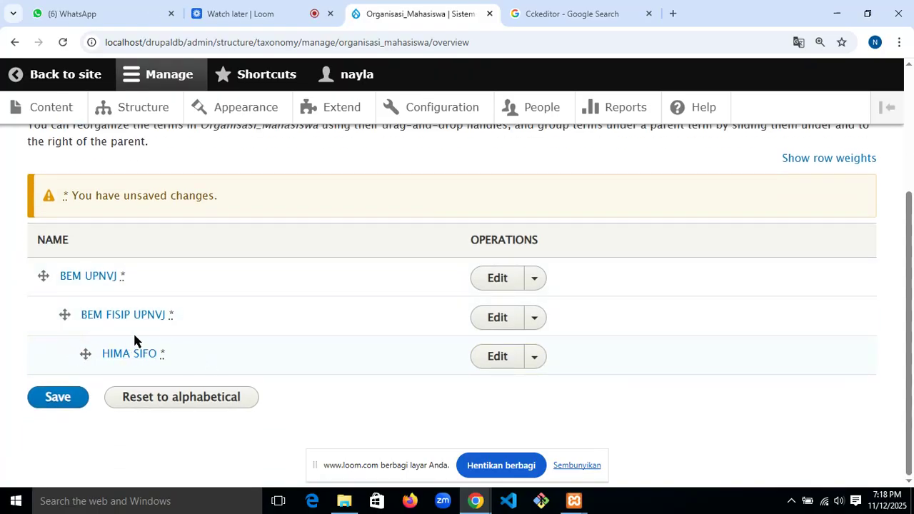
scroll(178, 286, up, 1)
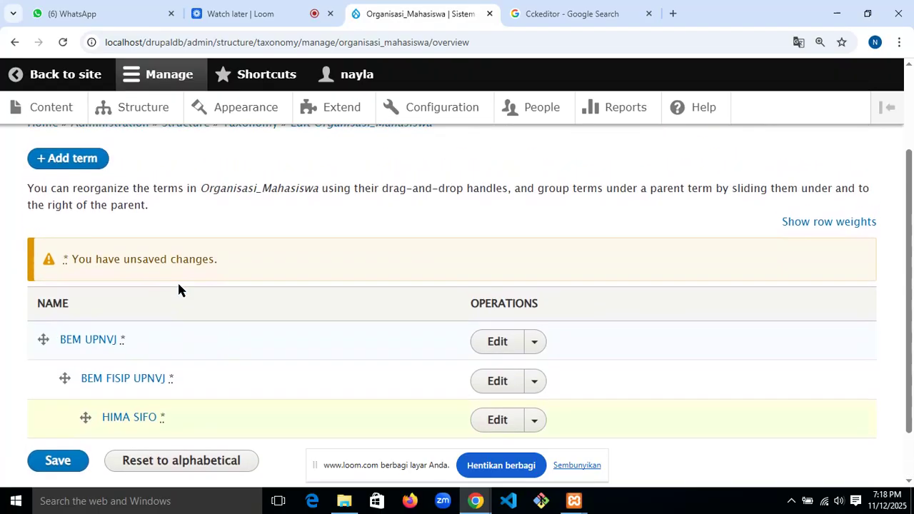
scroll(178, 289, down, 1)
scroll(177, 289, up, 1)
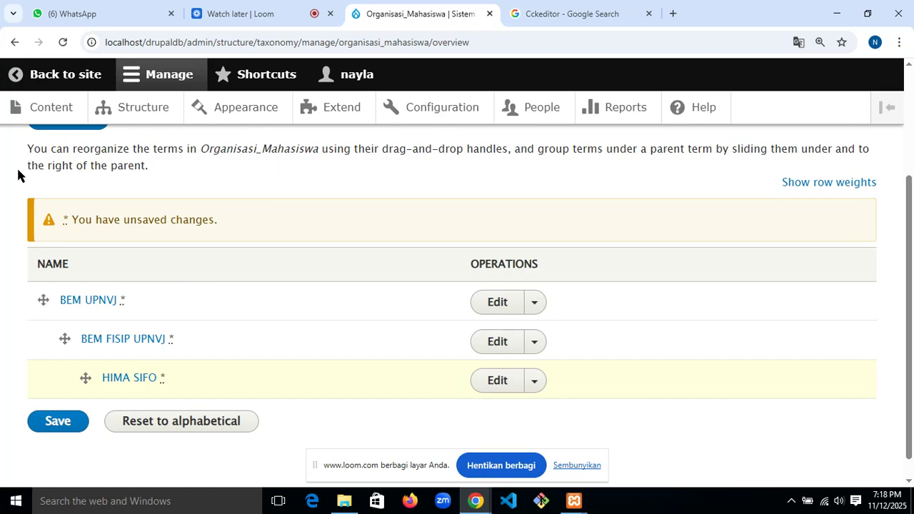
- Save the new term hierarchy of the Organisasi_Mahasiswa vocabulary and review the saved nesting in the list
scroll(20, 174, up, 3)
scroll(20, 175, down, 3)
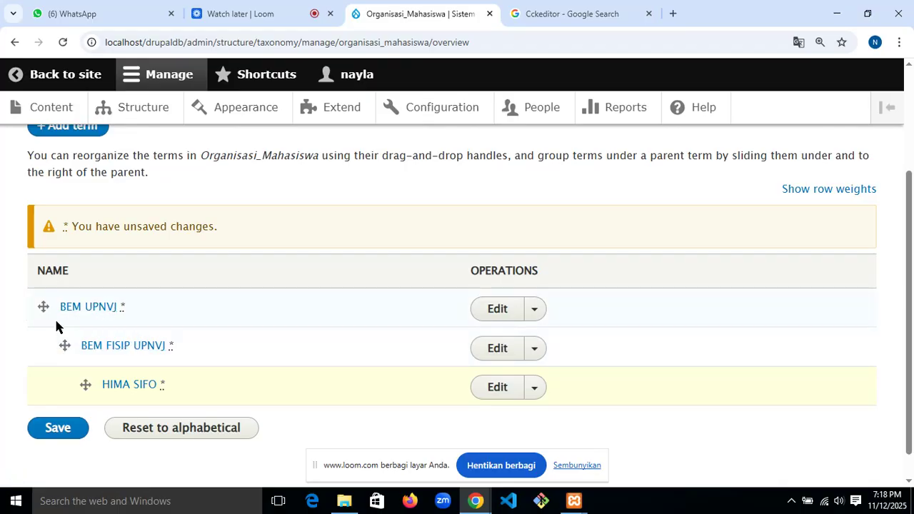
scroll(55, 351, down, 1)
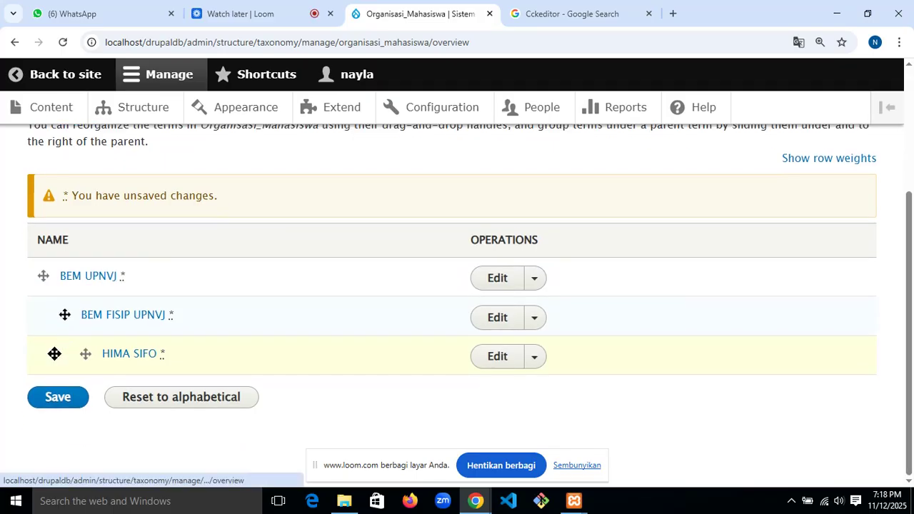
click(62, 400)
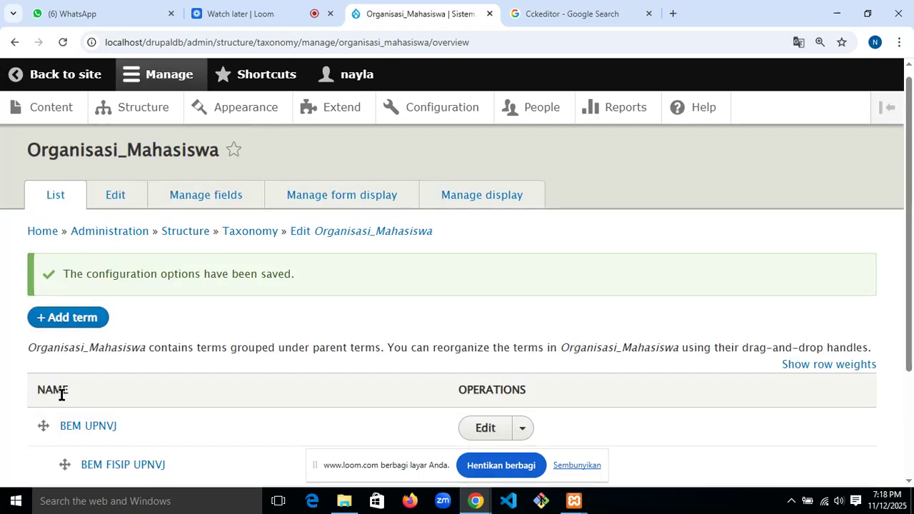
scroll(62, 395, down, 2)
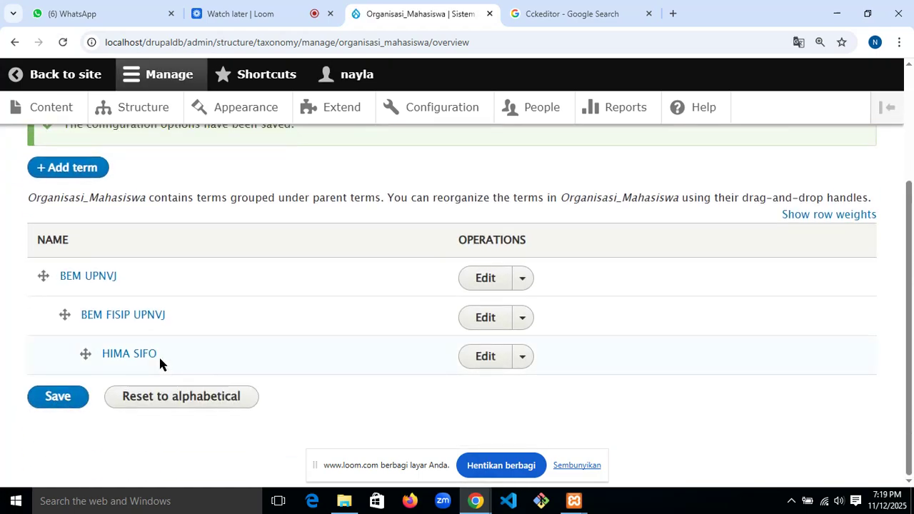
scroll(158, 361, up, 2)
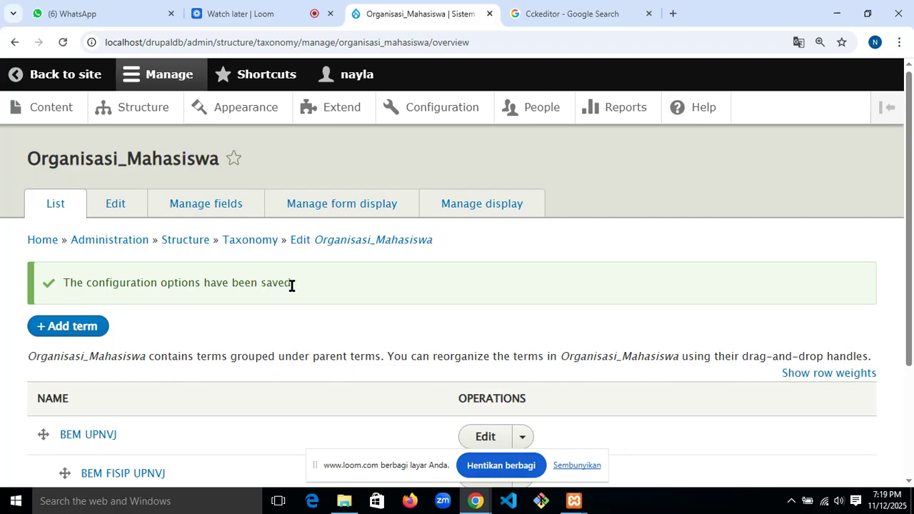
scroll(227, 287, down, 2)
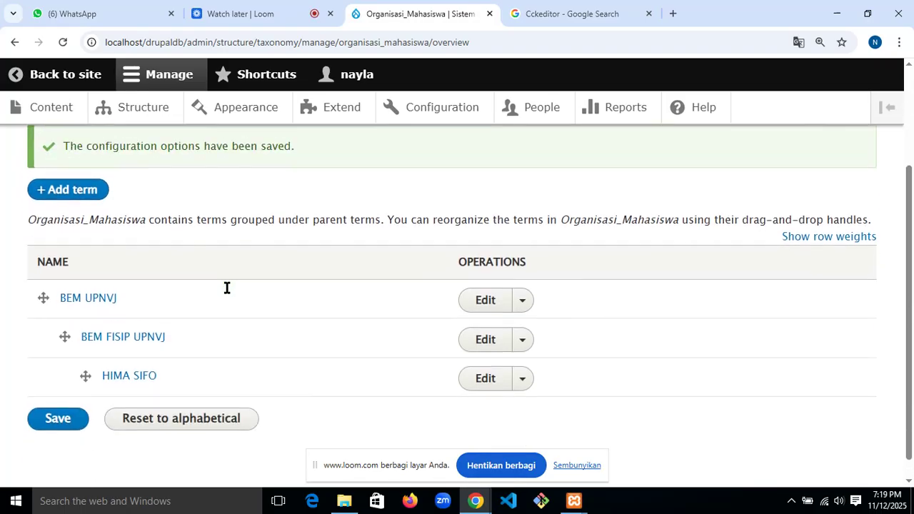
- View the BEM FISIP UPNVJ term's page to check its breadcrumb parent and description
scroll(227, 288, up, 2)
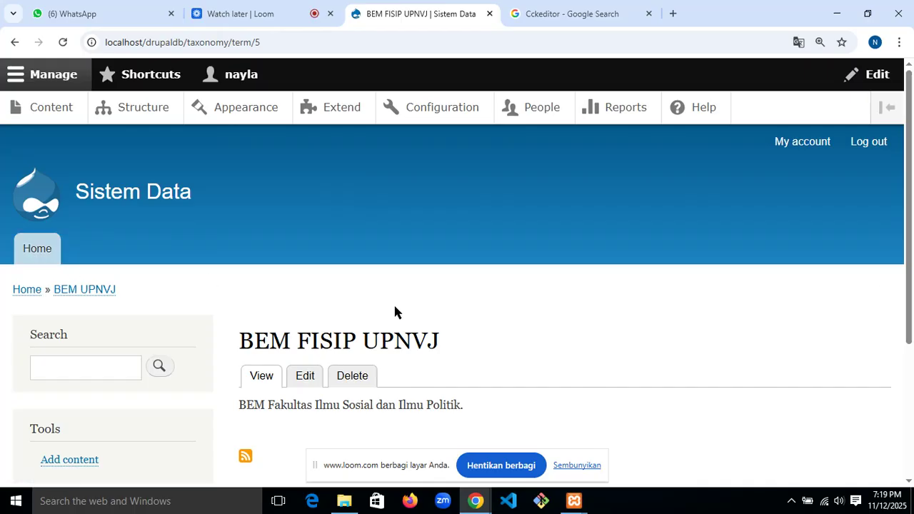
scroll(396, 312, down, 2)
scroll(165, 258, up, 2)
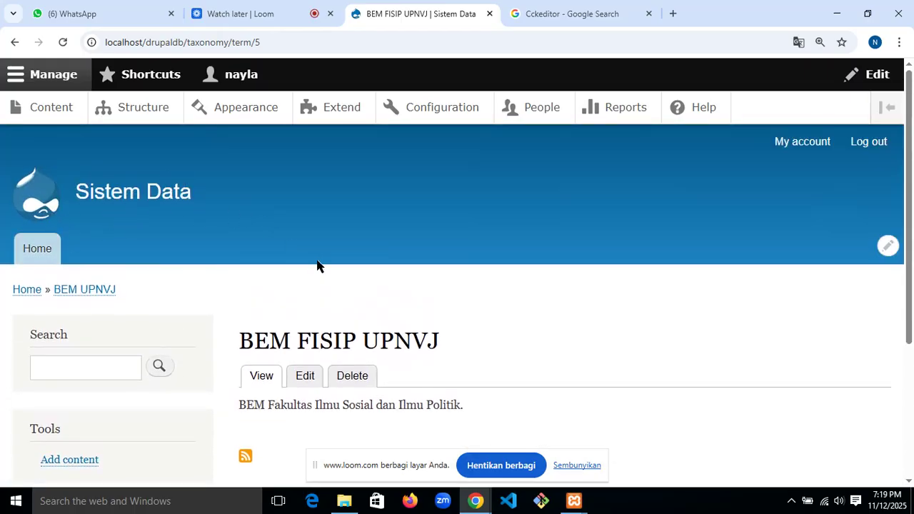
click(267, 8)
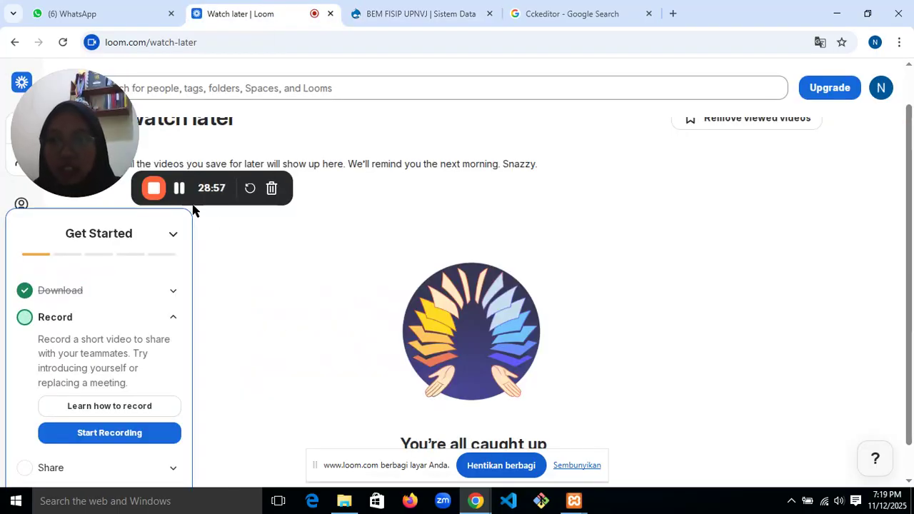